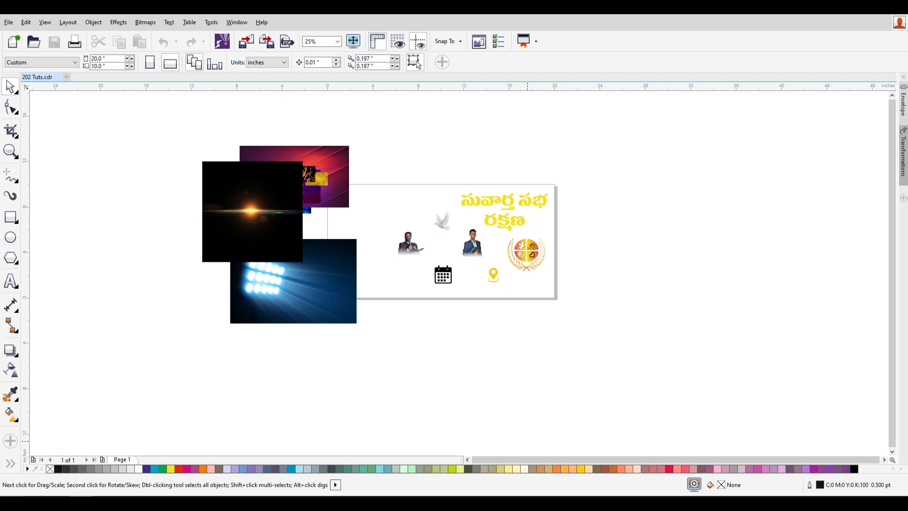
Step: Spread out the overlapping flare, crowd, blue background and gold texture images beside the page
drag(227, 223, 114, 311)
drag(297, 181, 192, 215)
drag(299, 209, 299, 368)
drag(303, 175, 167, 192)
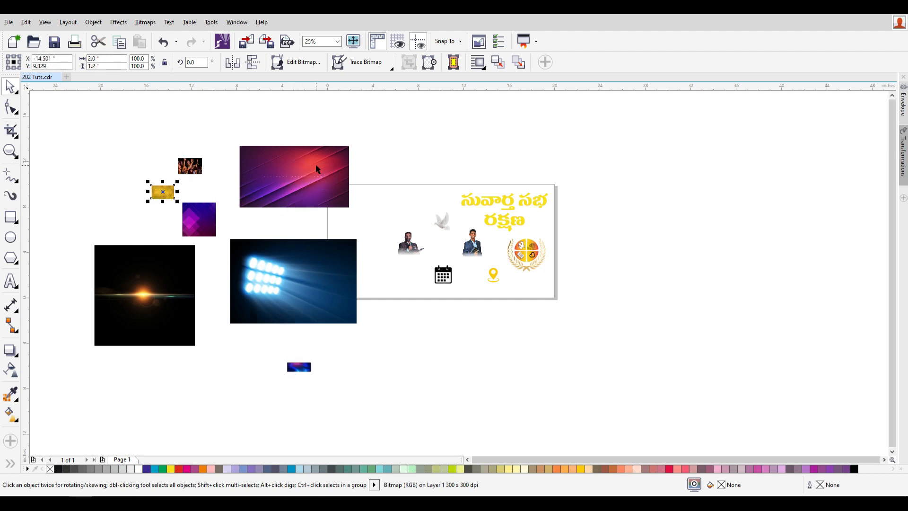
Step: Move all the images, text and icons together onto the empty desktop area to the right of the page
drag(92, 106, 423, 422)
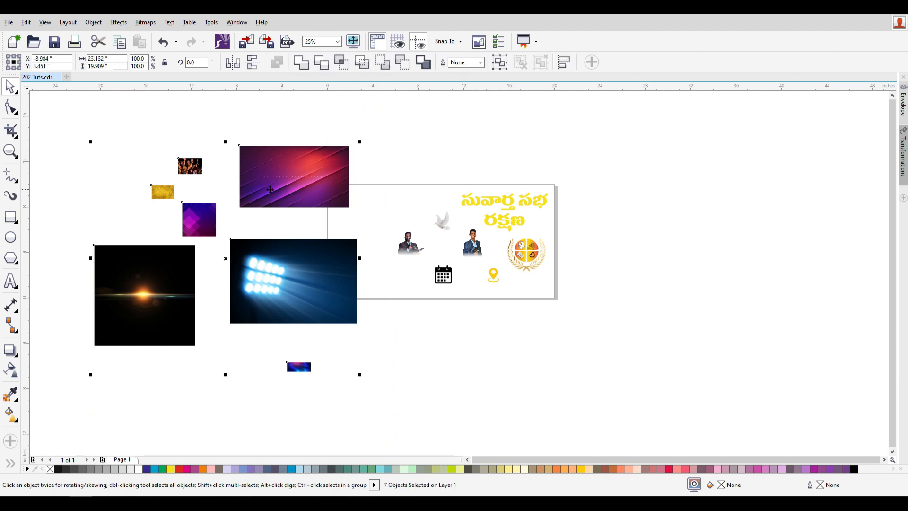
scroll(410, 263, down, 1)
drag(163, 147, 542, 366)
drag(336, 271, 649, 251)
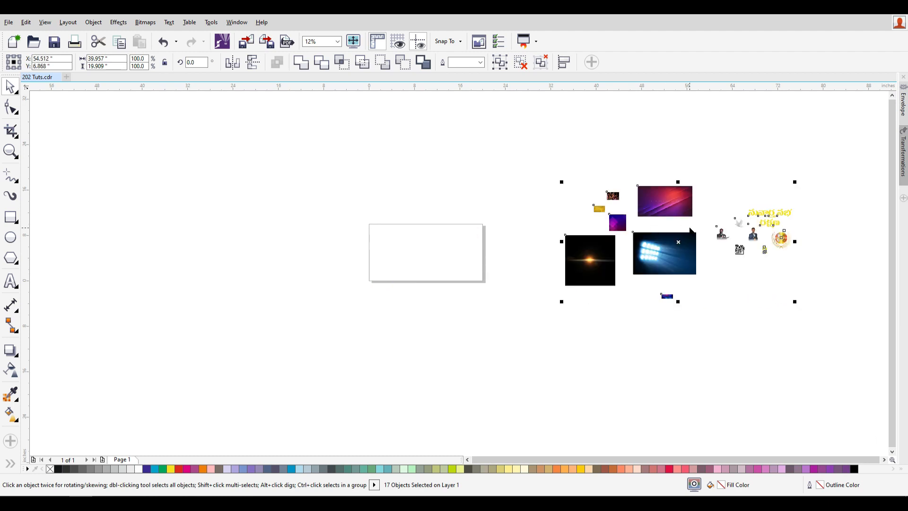
scroll(529, 242, up, 1)
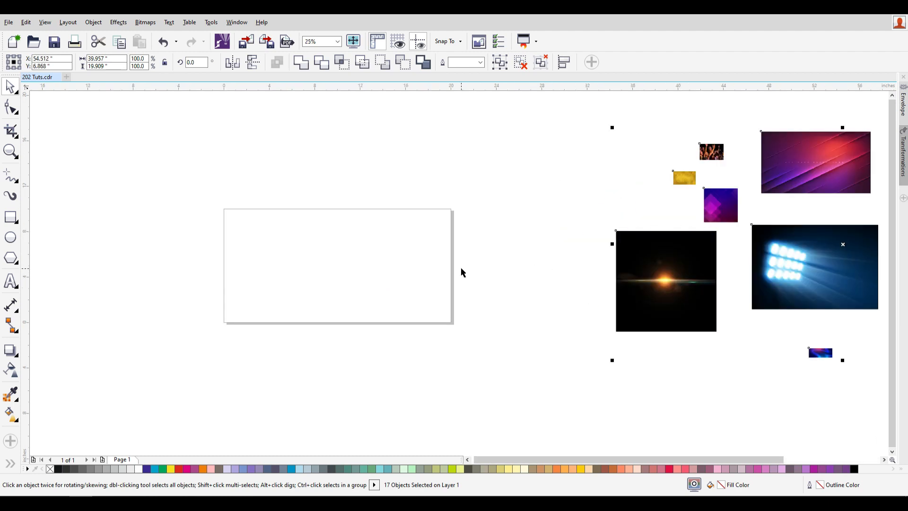
scroll(463, 270, down, 1)
scroll(523, 259, up, 1)
scroll(510, 258, down, 1)
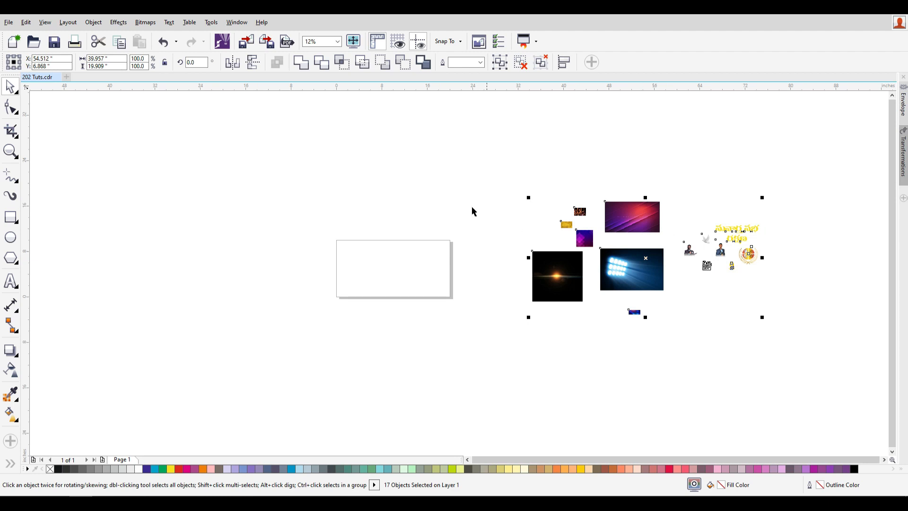
click(438, 180)
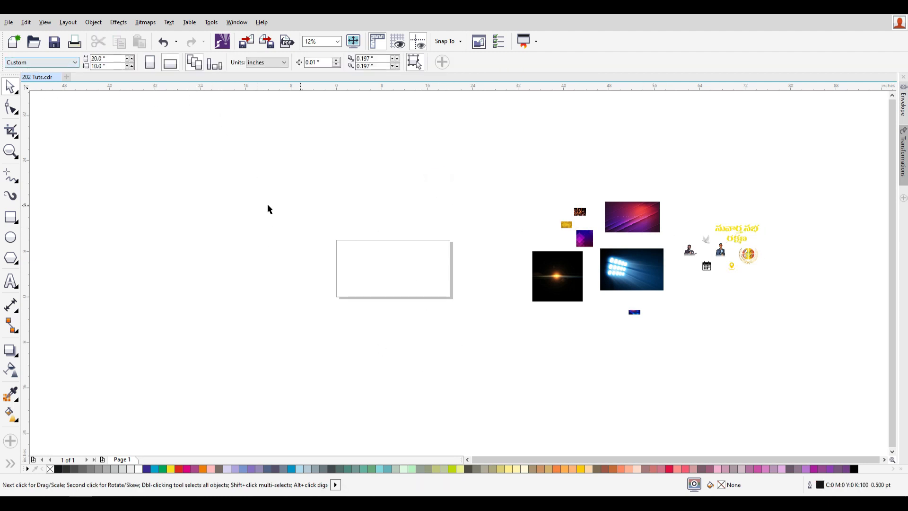
Step: Set the page size to A4 and add a rectangle that matches the page frame
click(51, 61)
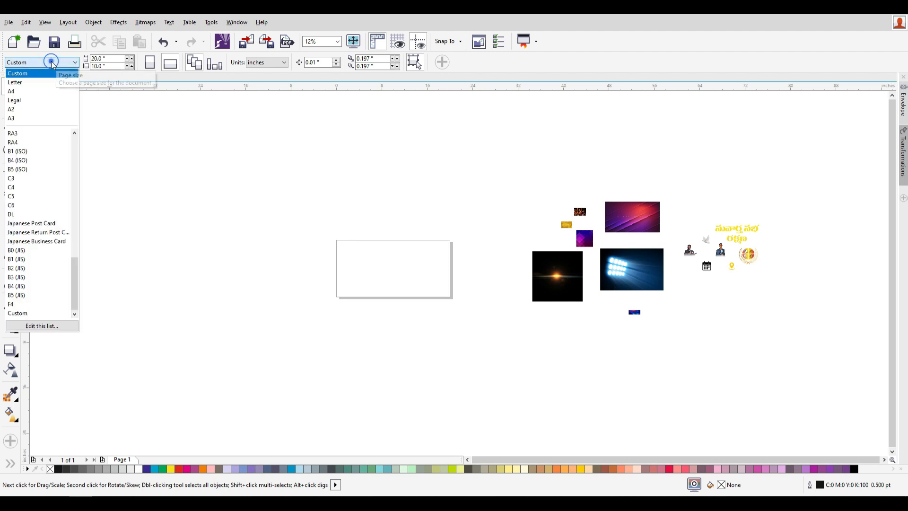
click(47, 93)
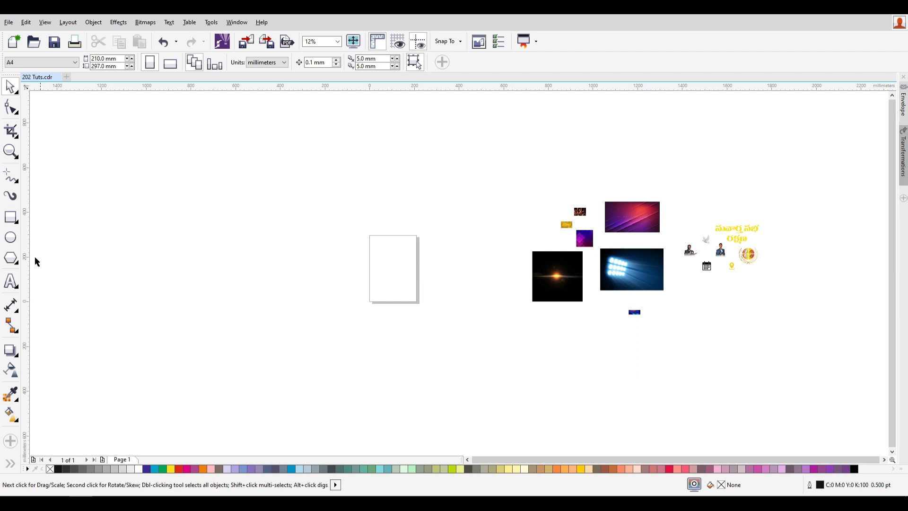
double_click(12, 220)
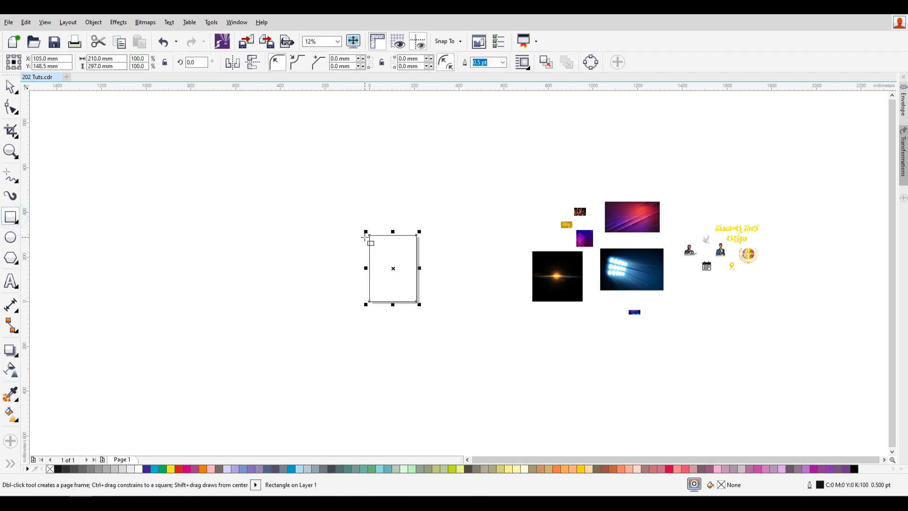
click(9, 90)
Step: Halve the rectangle's height to 148.5 mm, keeping its width at 210 mm
scroll(399, 244, up, 4)
click(105, 58)
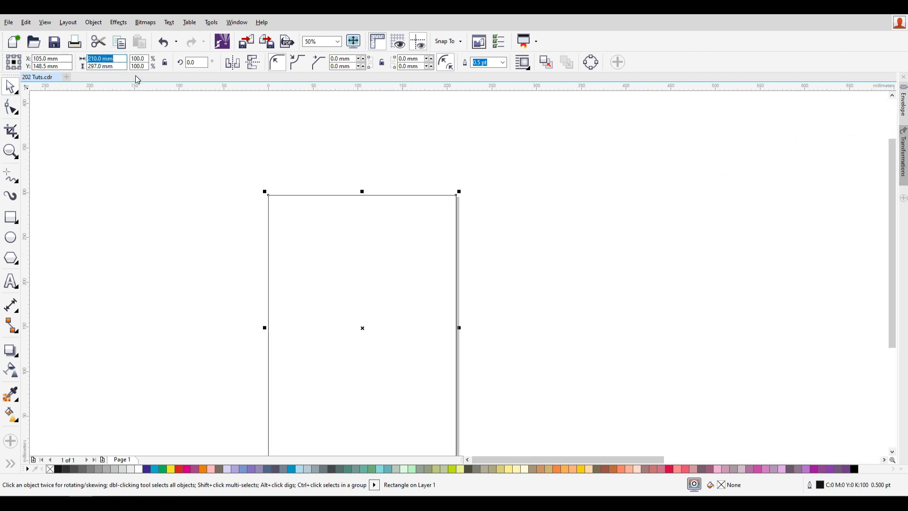
key(Tab)
key(Return)
text(/2)
key(Return)
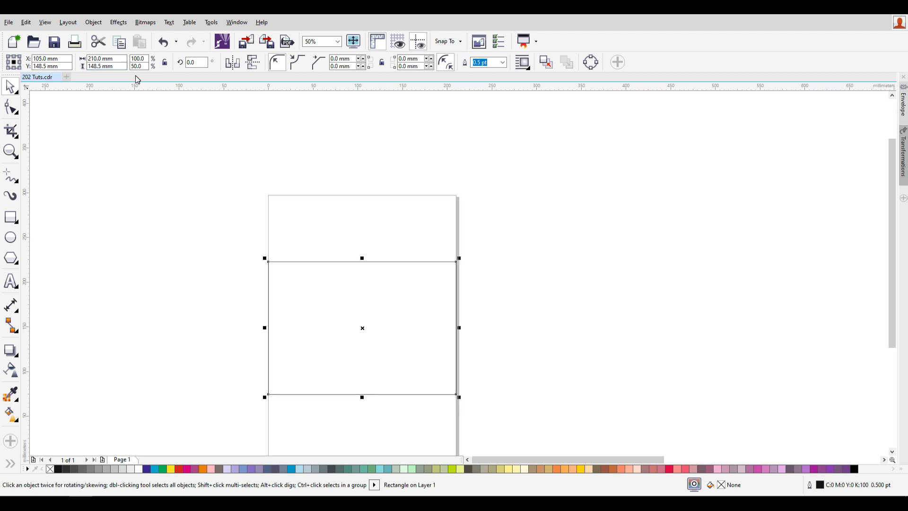
Step: Remove the half-page rectangle's outline and fill it with solid dark blue
scroll(308, 197, down, 2)
scroll(325, 247, up, 2)
drag(226, 207, 511, 381)
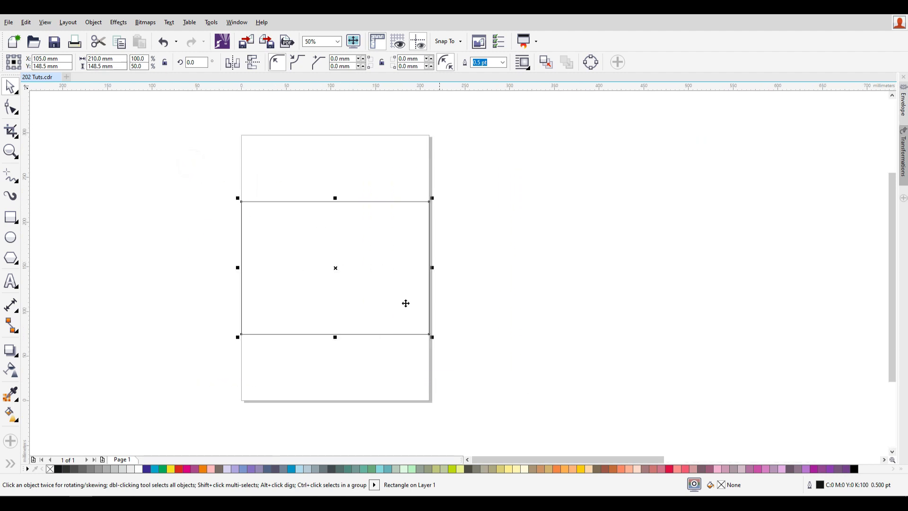
scroll(310, 286, down, 1)
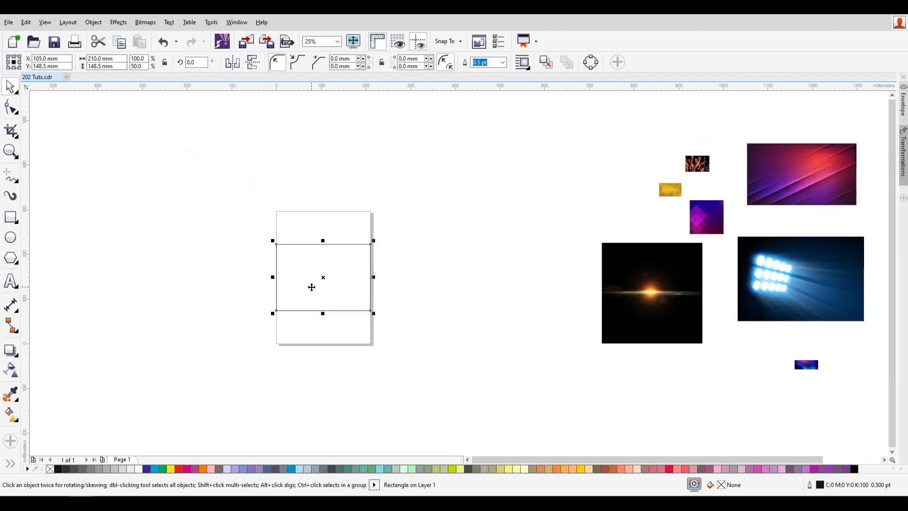
scroll(361, 261, up, 1)
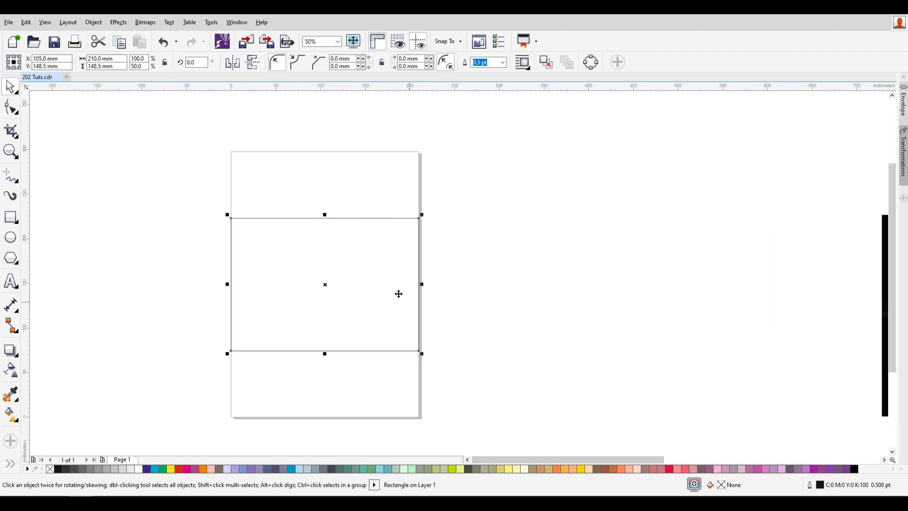
right_click(51, 469)
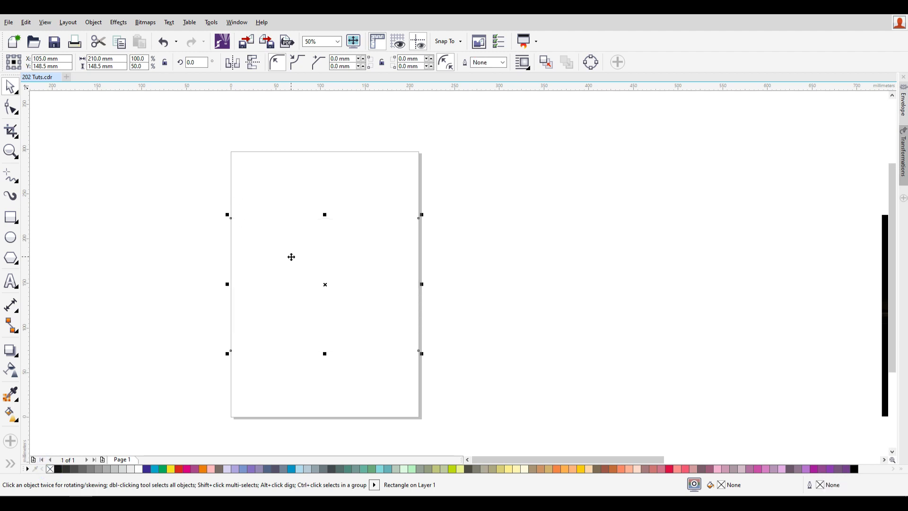
drag(163, 178, 540, 387)
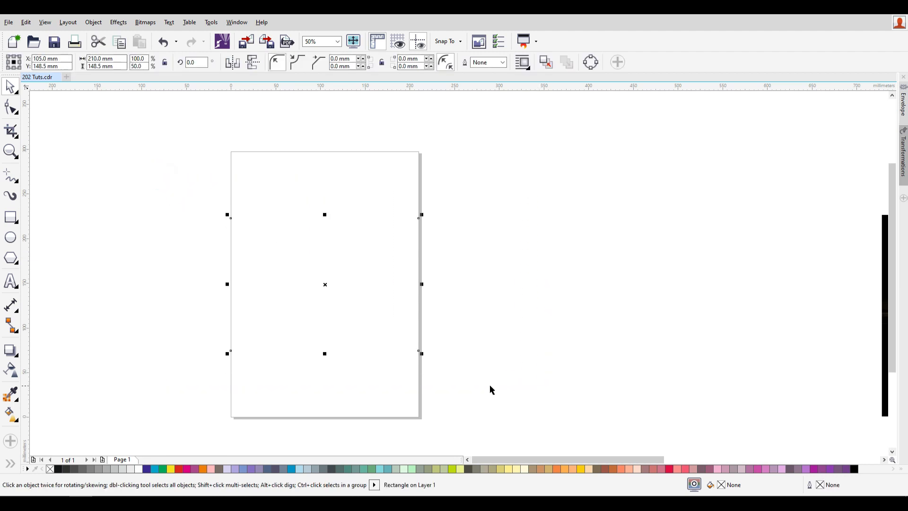
click(147, 469)
click(507, 255)
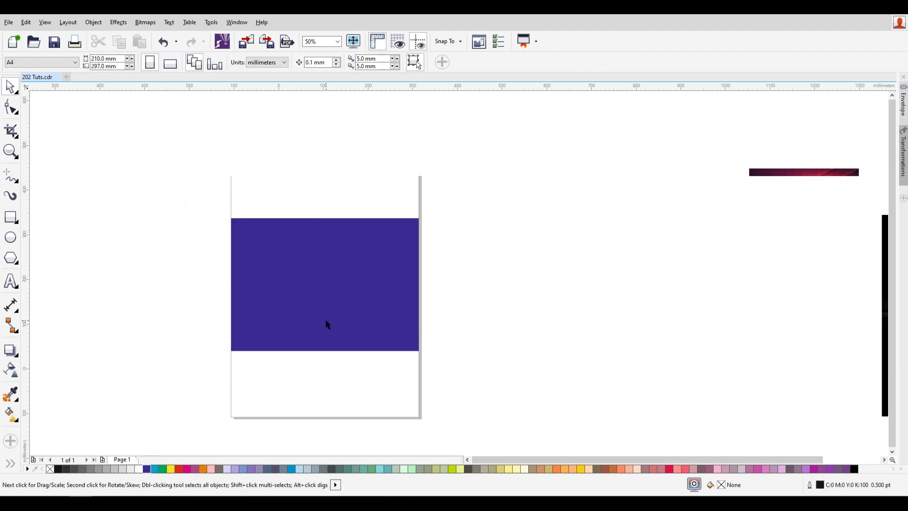
Step: Bring the flare and purple diamond images closer to the page and enlarge the blue Futuristic background to about 480 by 192 mm below the flare
scroll(326, 320, down, 2)
drag(645, 306, 498, 216)
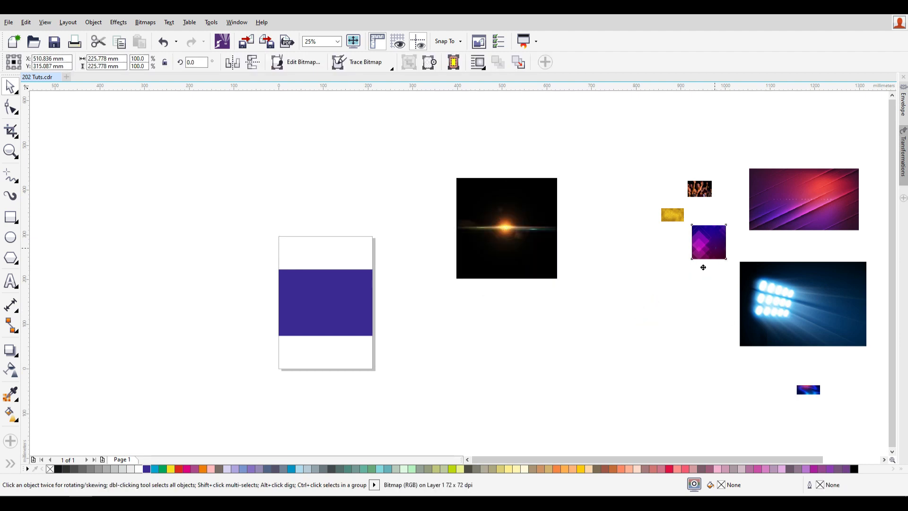
drag(714, 248, 648, 297)
click(805, 387)
drag(806, 390, 656, 444)
drag(636, 341, 545, 318)
click(537, 313)
right_click(537, 314)
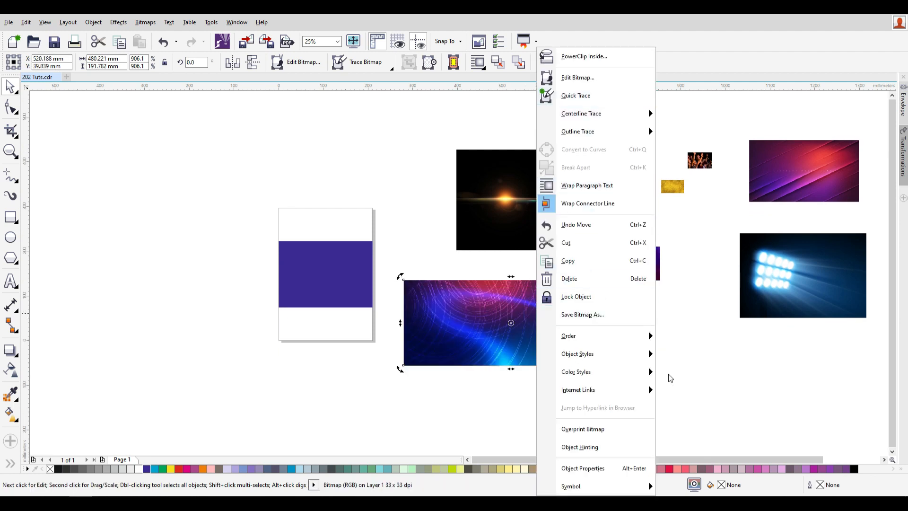
mouse_move(580, 372)
click(718, 370)
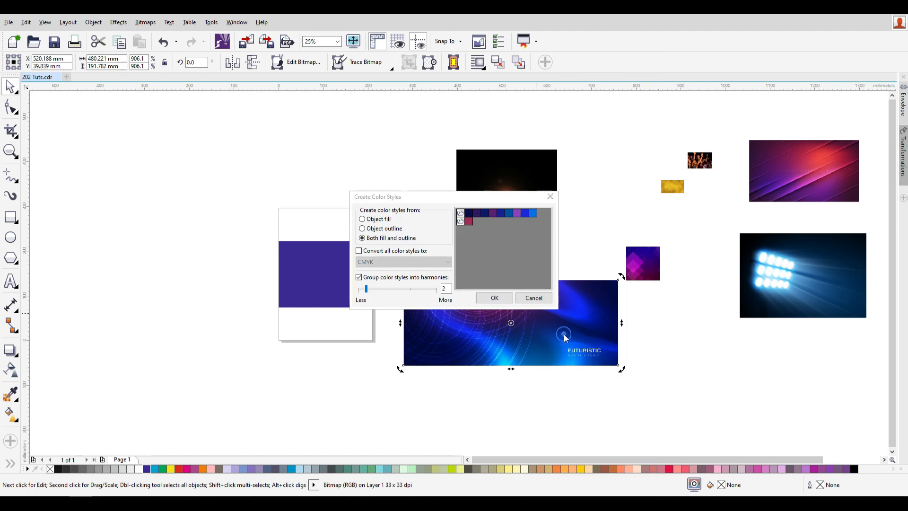
click(551, 197)
Step: PowerClip the blue Futuristic background inside the dark blue rectangle
right_click(581, 298)
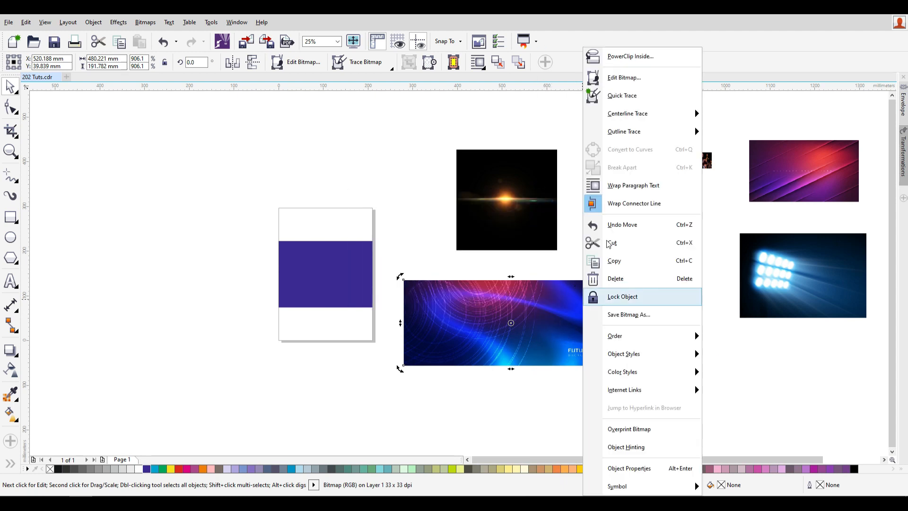
click(632, 57)
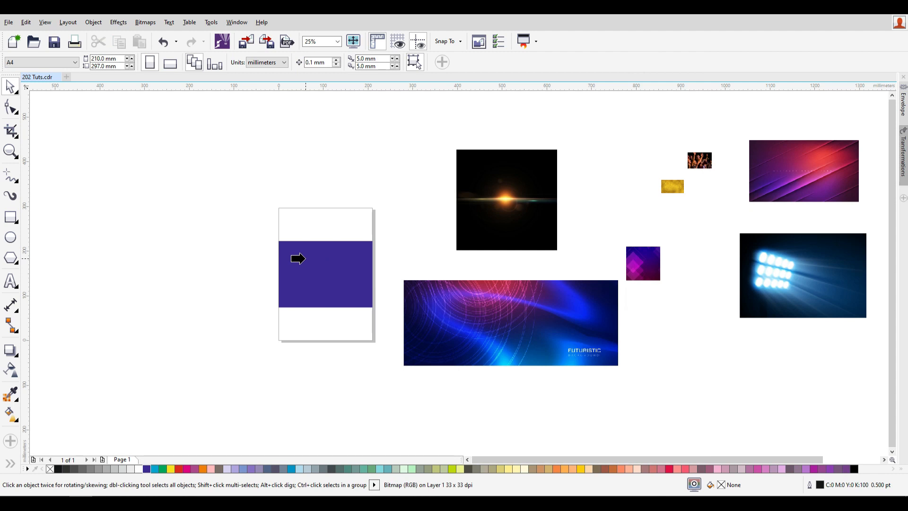
click(299, 258)
click(472, 324)
Step: Edit the PowerClip contents, scaling the background to about 397 by 159 mm and shifting it right so its red arcs sit within the frame
double_click(337, 259)
drag(410, 241, 414, 246)
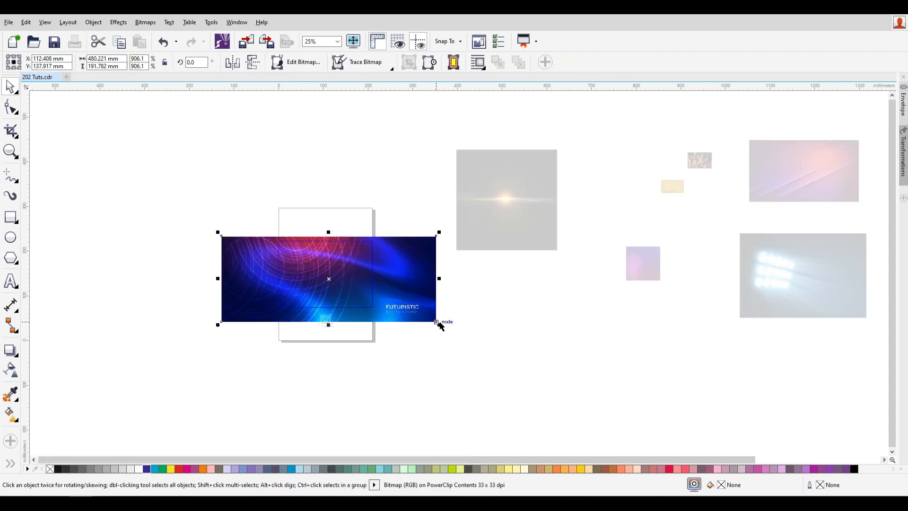
drag(438, 325, 383, 301)
drag(252, 252, 298, 254)
drag(433, 305, 449, 311)
drag(424, 289, 413, 291)
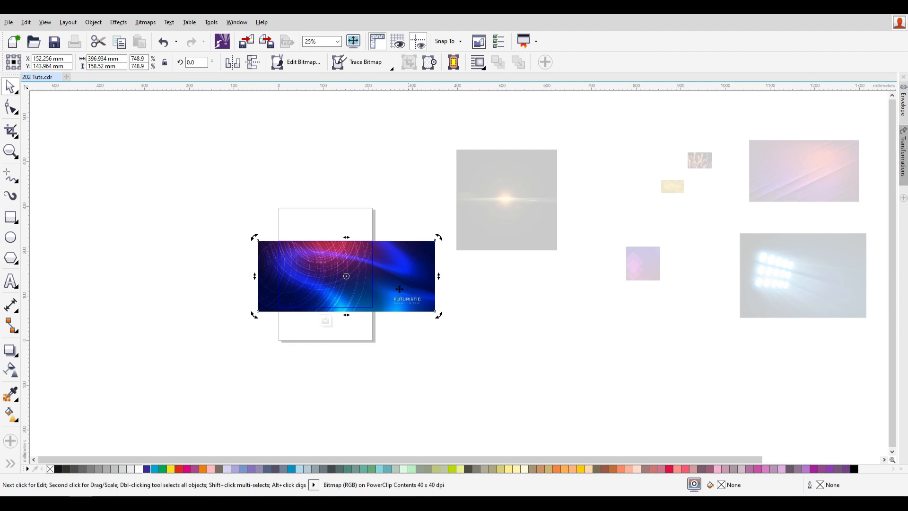
Step: Enlarge the clipped background slightly to about 406 by 162 mm so it extends past the frame's upper edge
scroll(362, 278, up, 2)
click(589, 311)
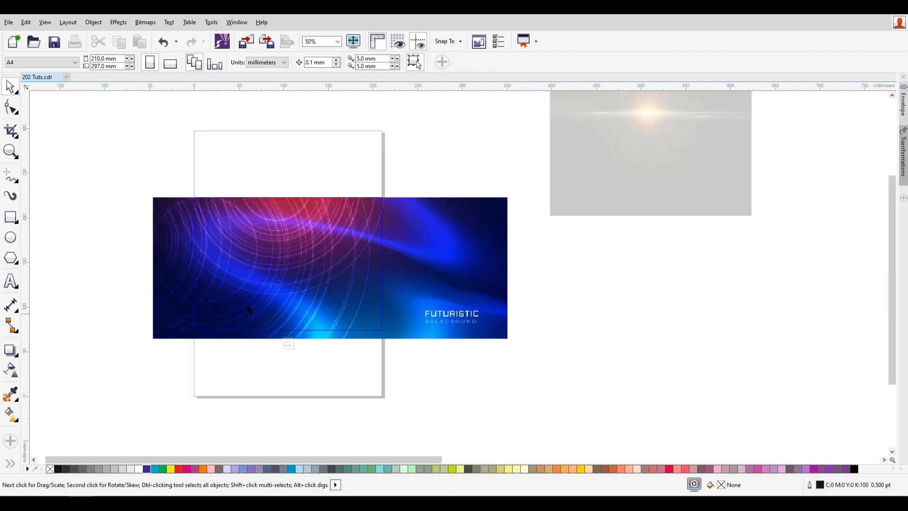
click(481, 263)
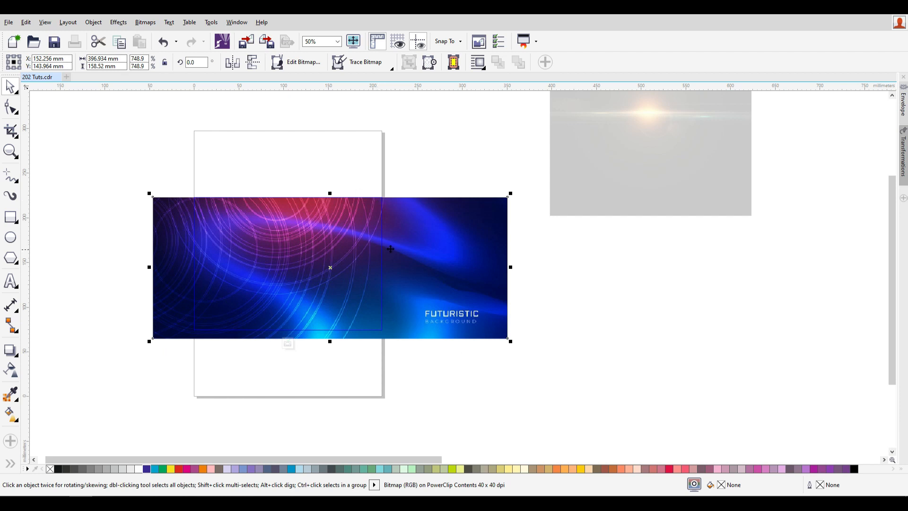
drag(511, 194, 519, 186)
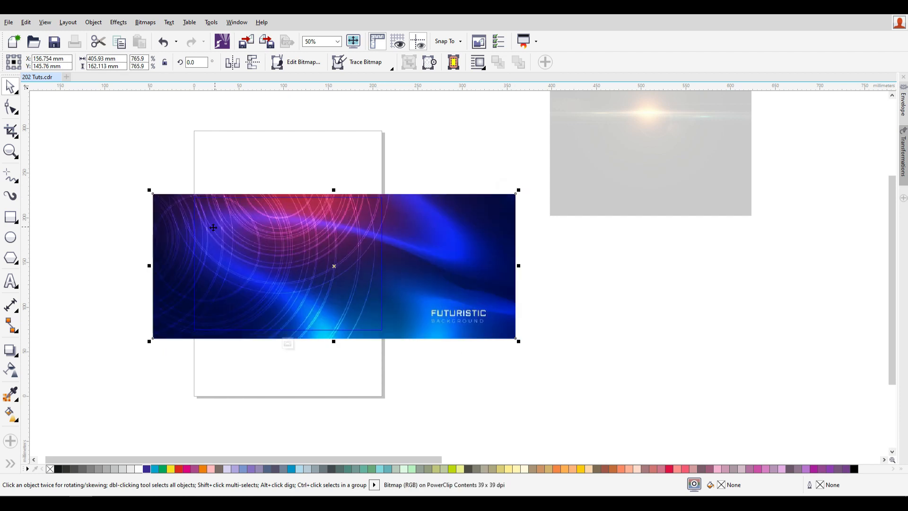
Step: Convert the clipped background to a 300 dpi CMYK bitmap with anti-aliasing and a transparent background
click(145, 22)
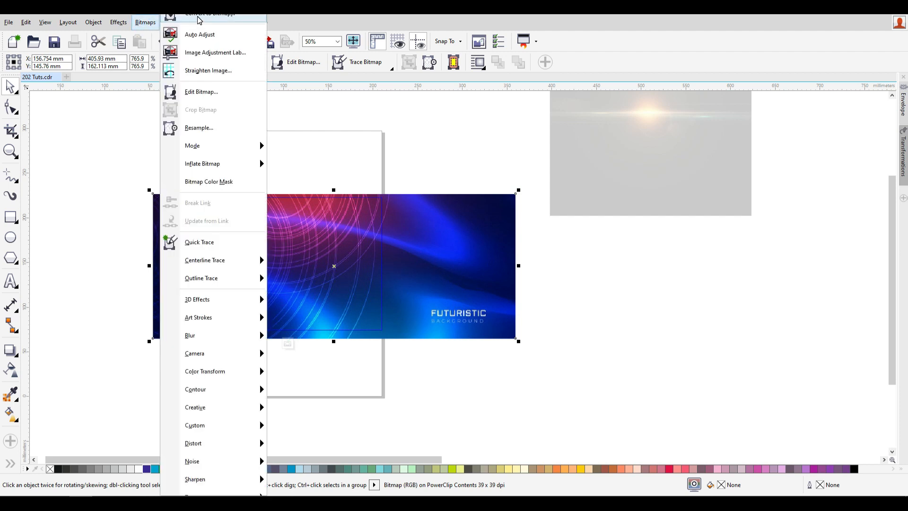
click(199, 20)
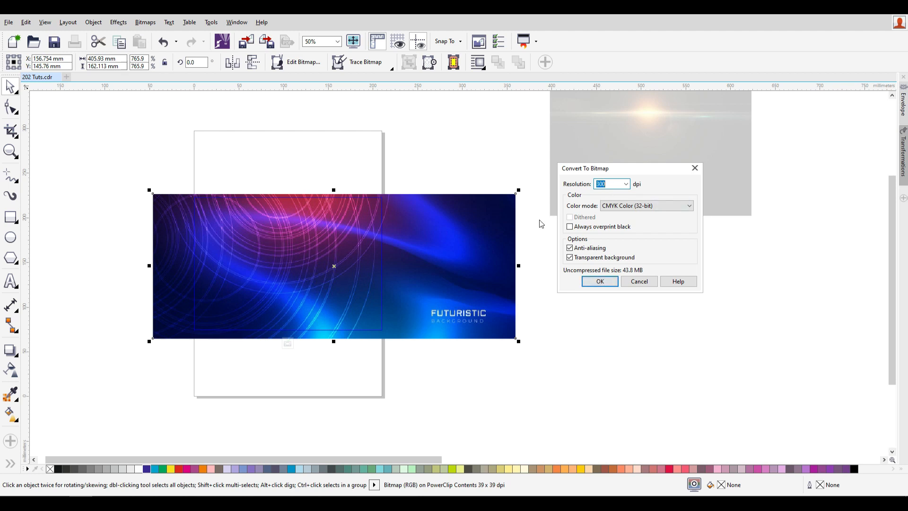
click(614, 181)
double_click(614, 182)
click(616, 183)
double_click(610, 183)
click(600, 281)
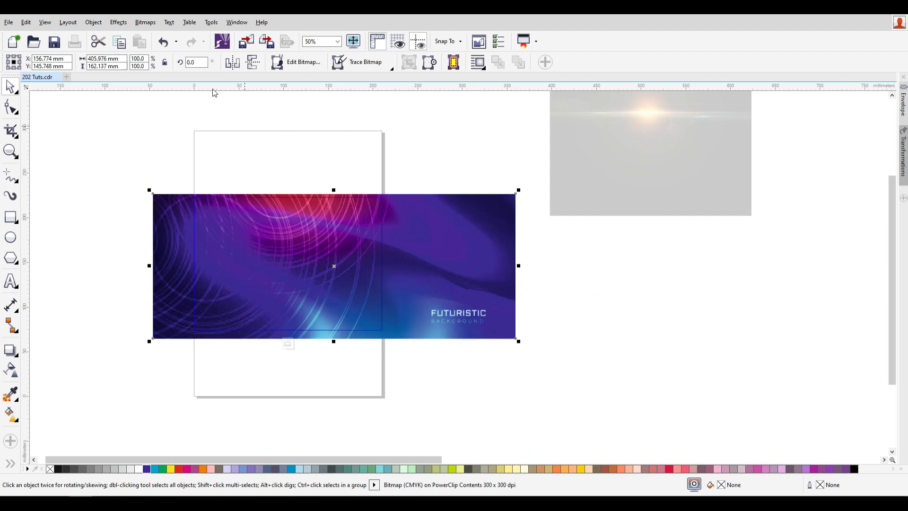
Step: Apply a Gaussian Blur with a radius of about 62 pixels to the background bitmap
click(146, 23)
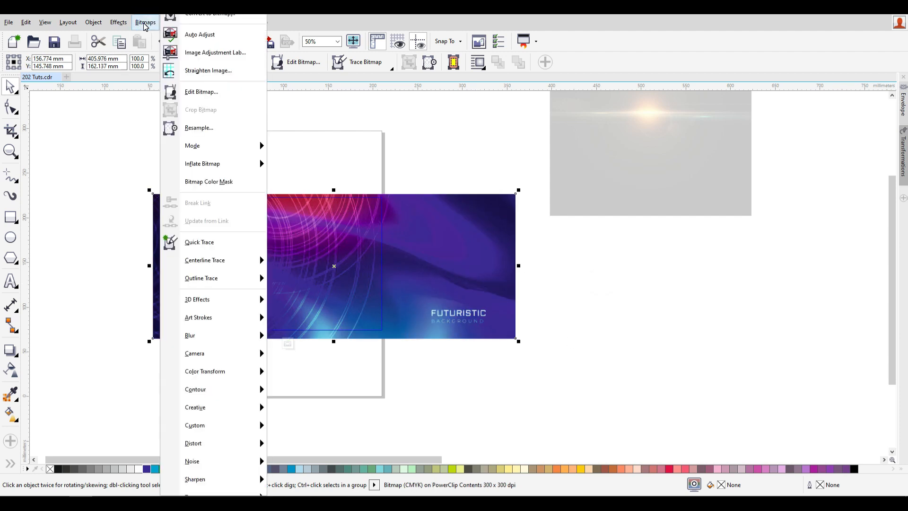
mouse_move(224, 335)
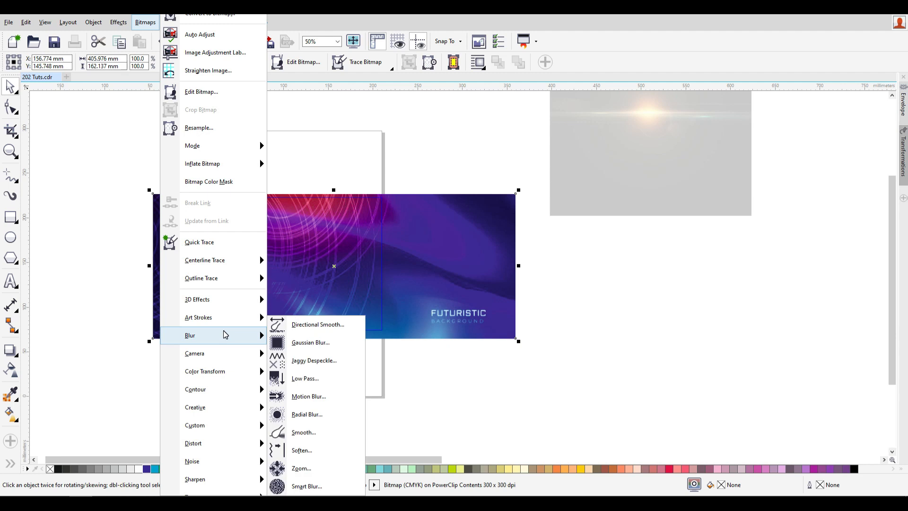
click(328, 347)
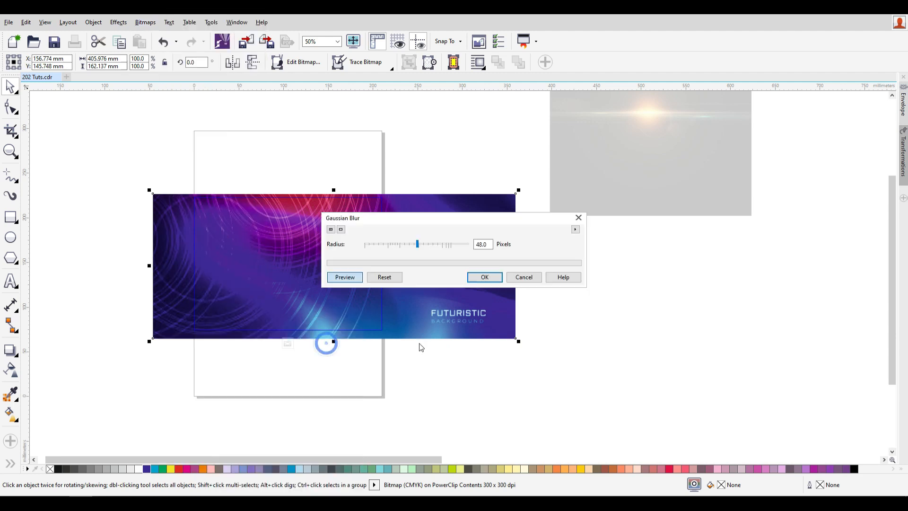
drag(418, 244, 425, 244)
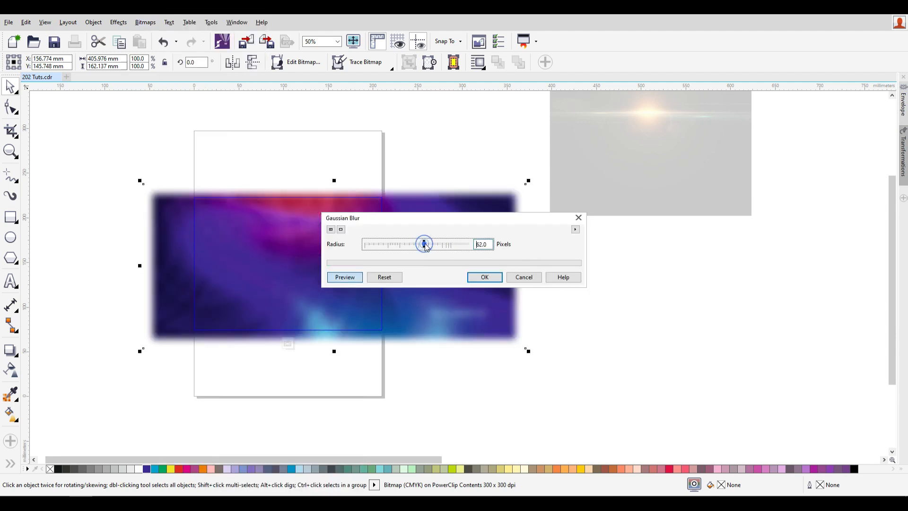
click(489, 280)
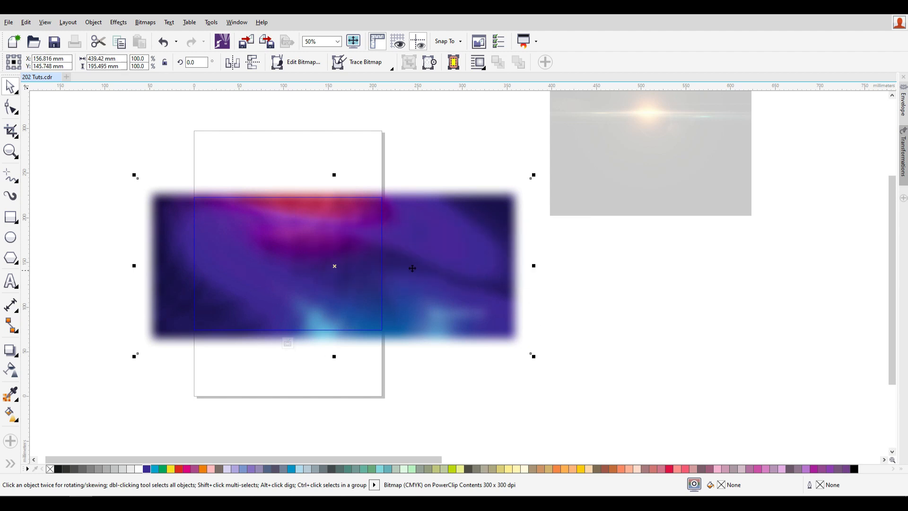
Step: Finish editing the PowerClip contents of the blurred background
right_click(447, 236)
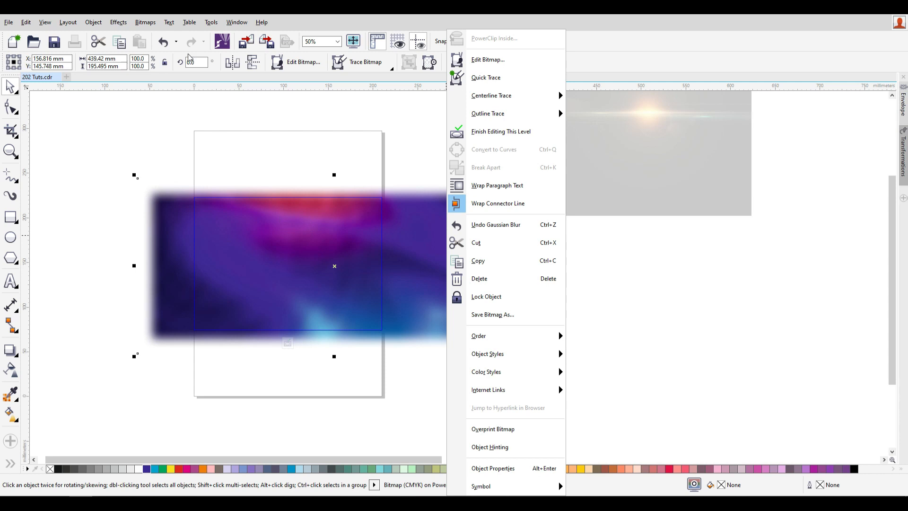
click(531, 133)
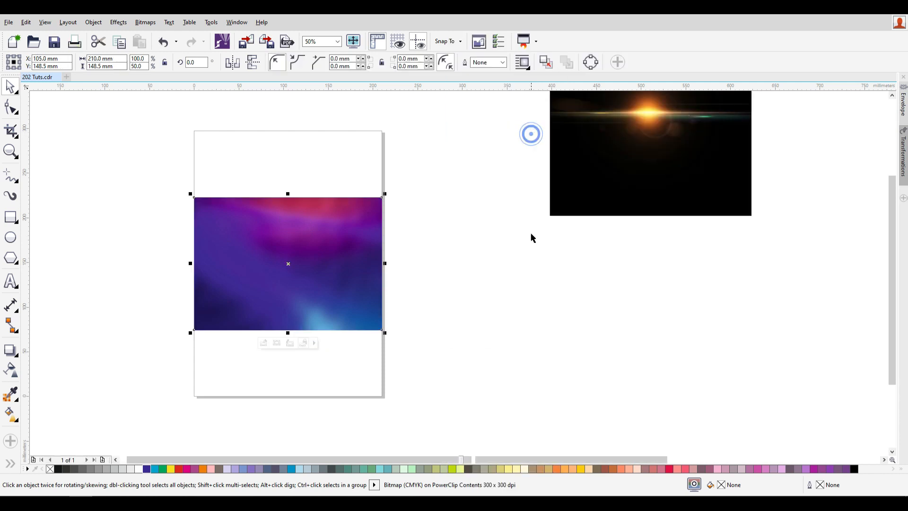
click(549, 314)
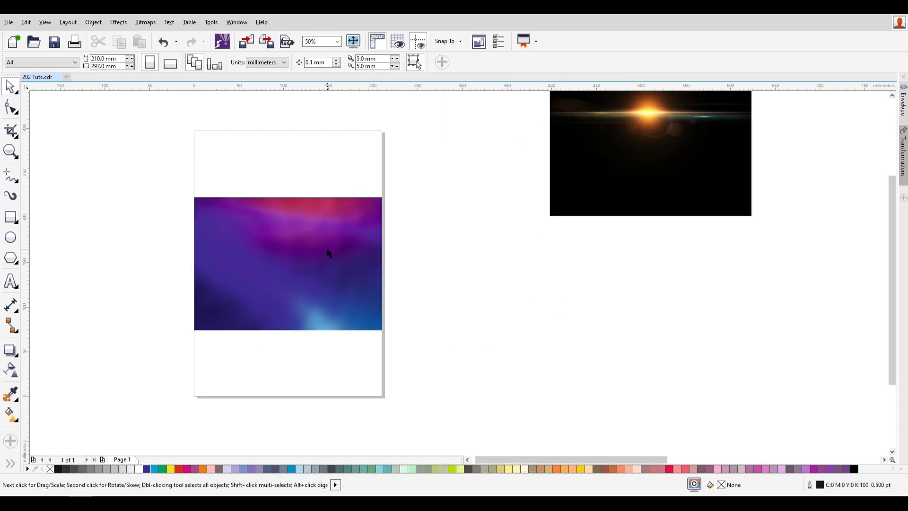
Step: Move the magenta and blue diamond-pattern image next to the right edge of the poster page
scroll(399, 253, down, 1)
scroll(323, 261, up, 1)
click(375, 219)
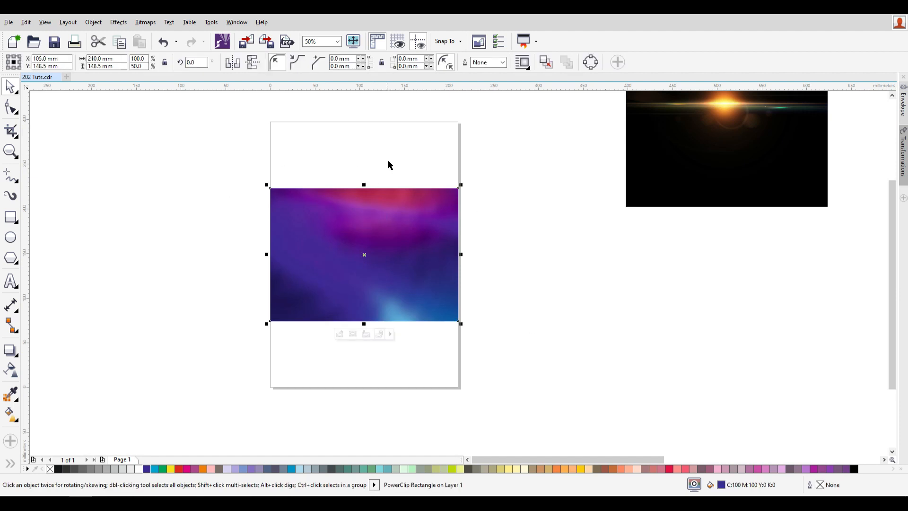
scroll(346, 257, down, 1)
scroll(613, 222, down, 1)
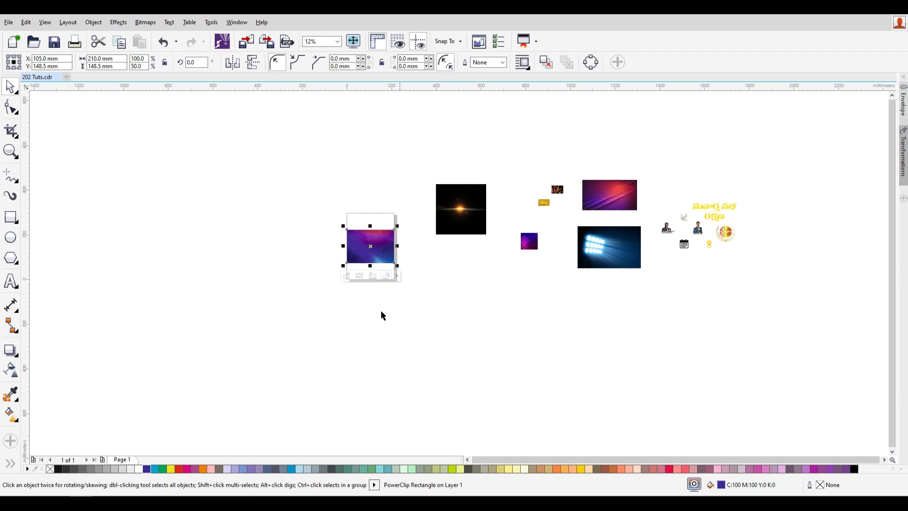
scroll(331, 258, up, 1)
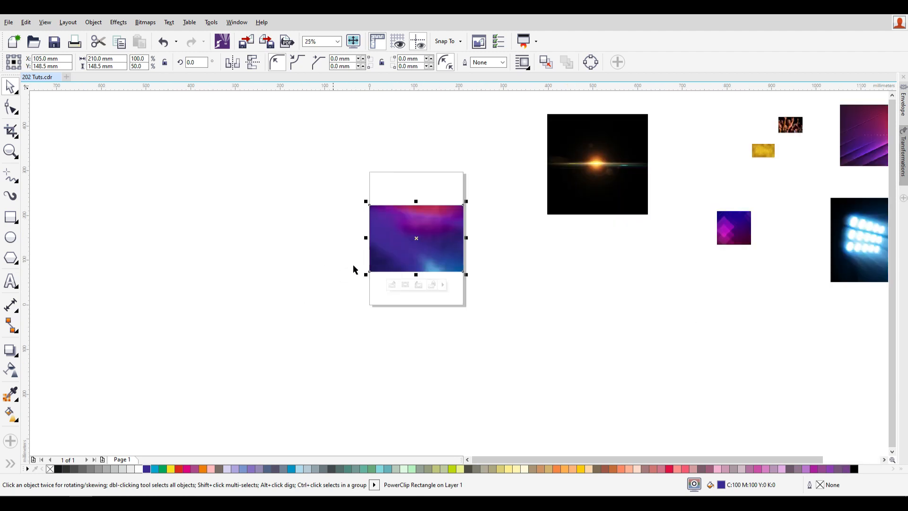
click(541, 267)
scroll(417, 265, up, 1)
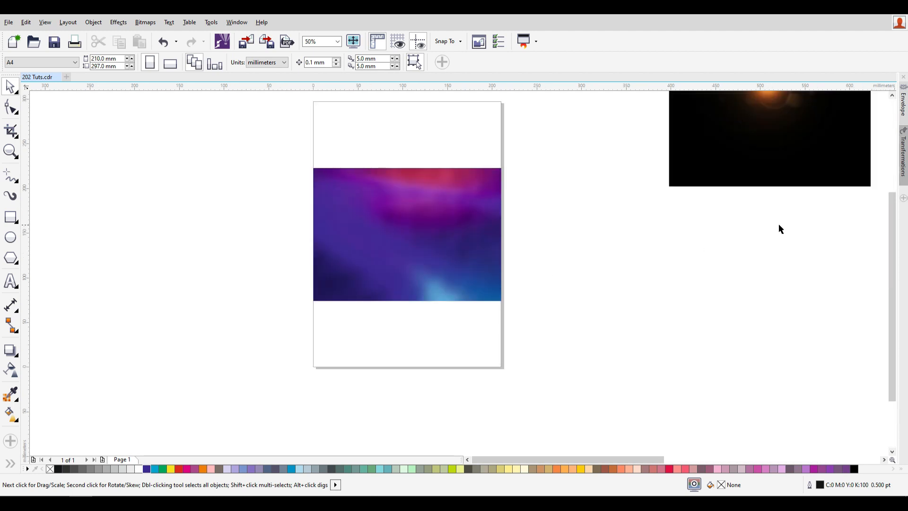
scroll(591, 263, down, 1)
drag(677, 244, 417, 258)
scroll(417, 259, up, 2)
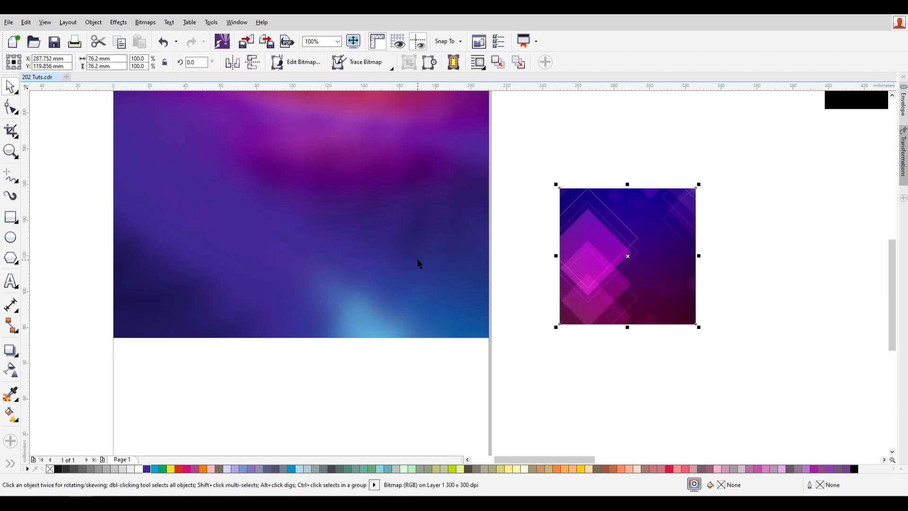
Step: PowerClip the diamond-pattern image inside the blurred background rectangle
scroll(417, 259, down, 1)
click(362, 223)
scroll(304, 200, up, 1)
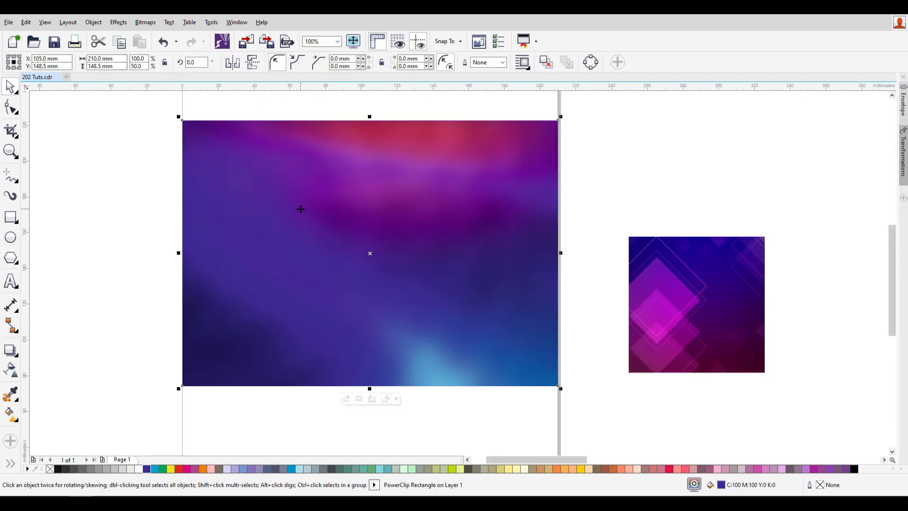
click(654, 299)
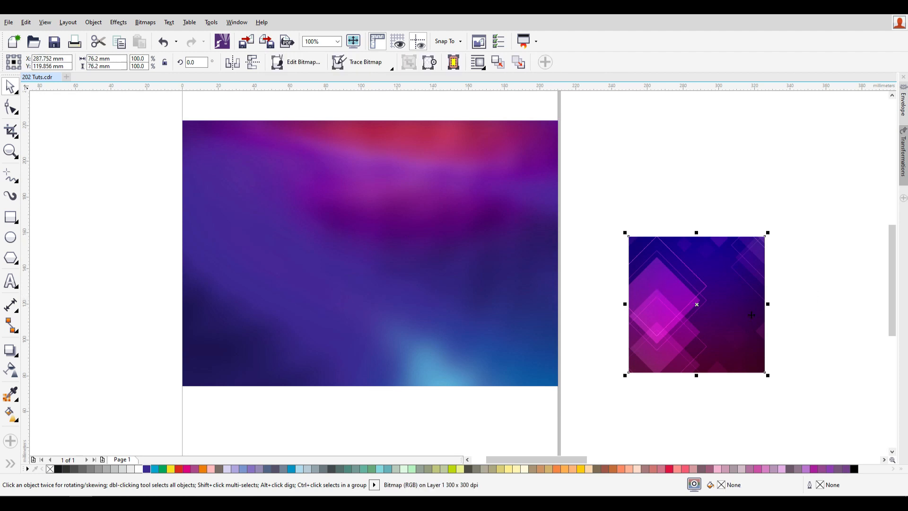
right_click(736, 277)
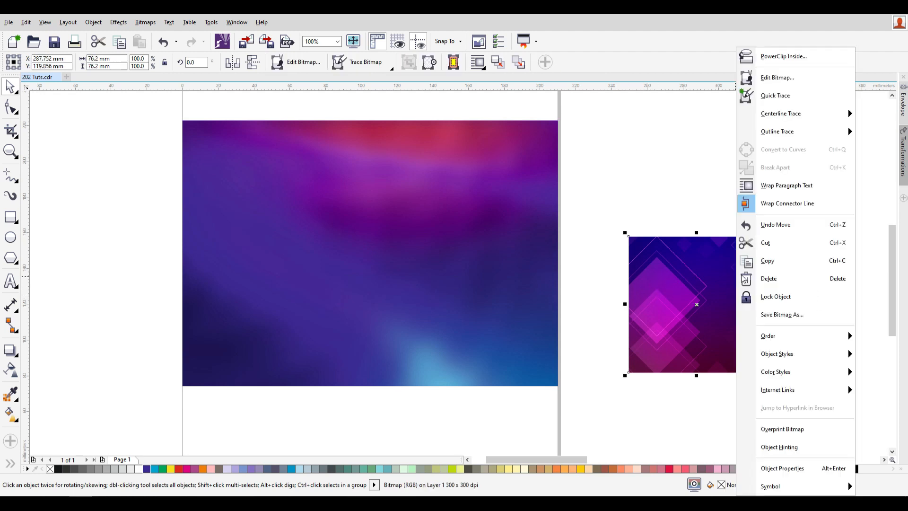
click(795, 60)
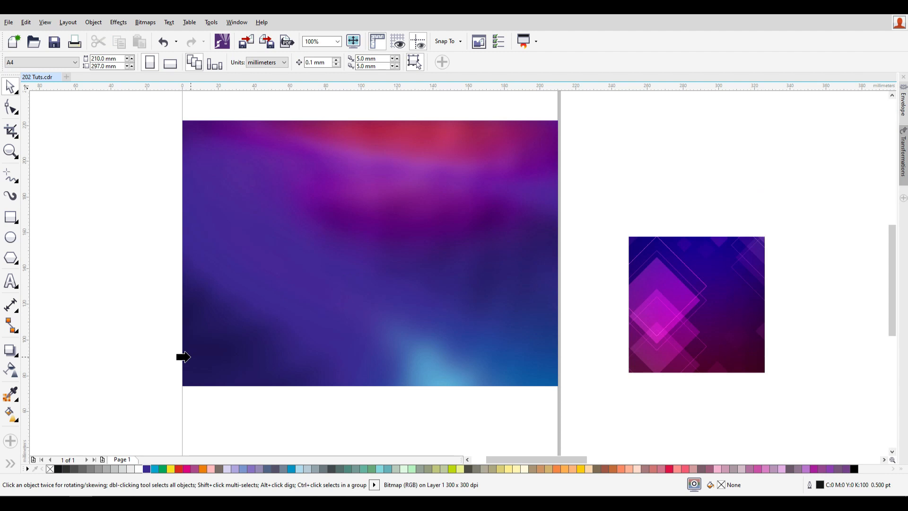
click(191, 357)
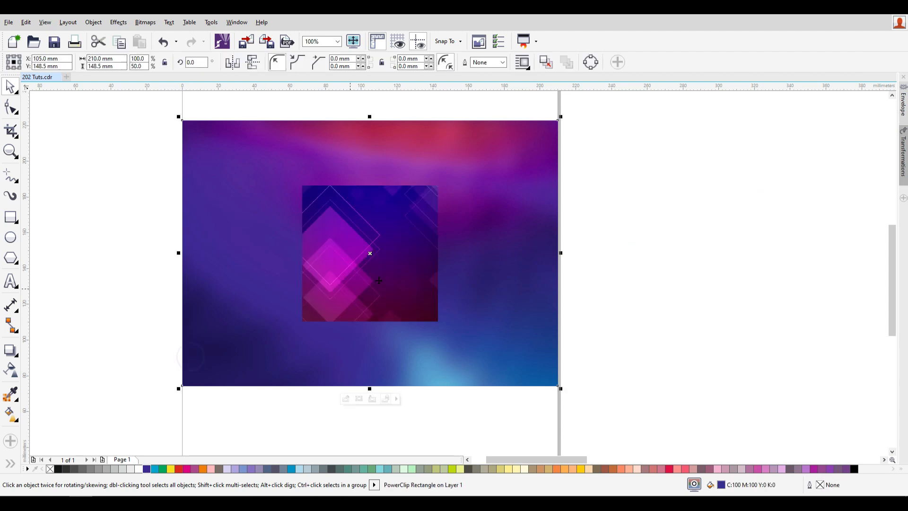
Step: Edit the PowerClip contents and move the diamond-pattern image to the lower-left corner of the frame
double_click(390, 234)
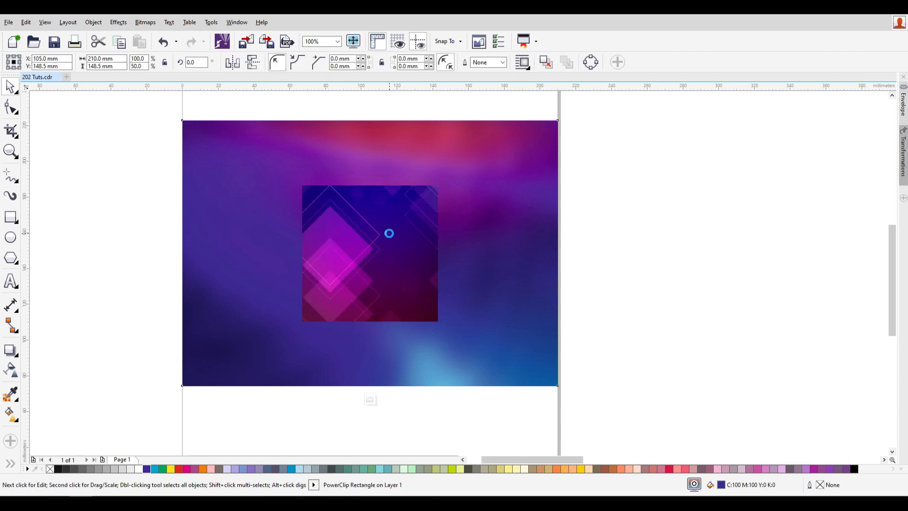
click(395, 214)
drag(394, 213, 249, 280)
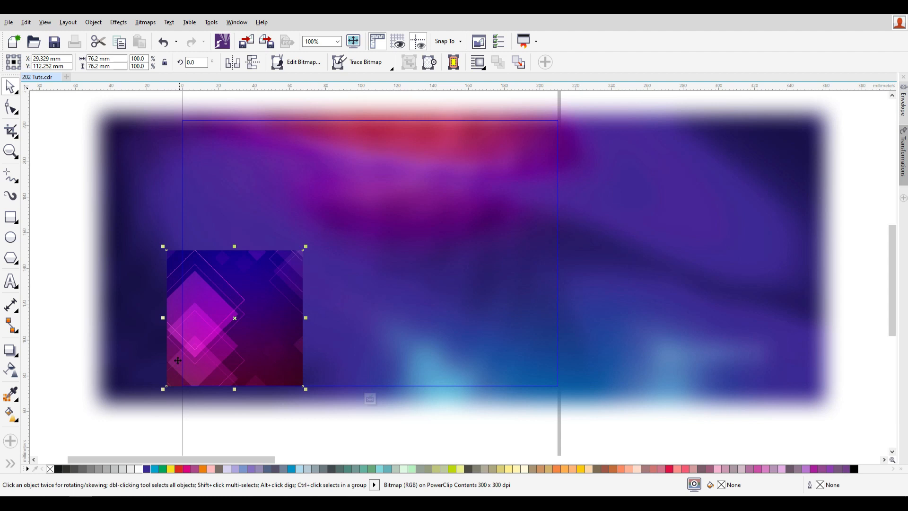
scroll(298, 296, up, 2)
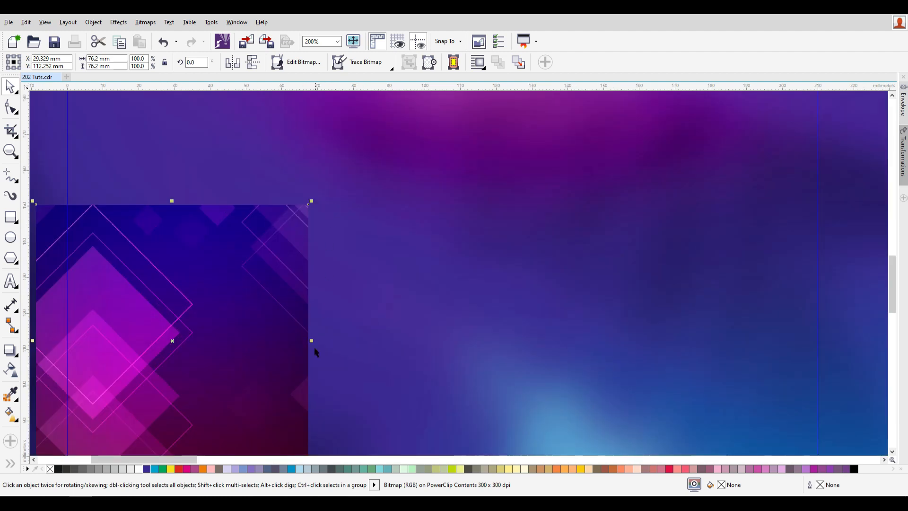
scroll(366, 322, down, 2)
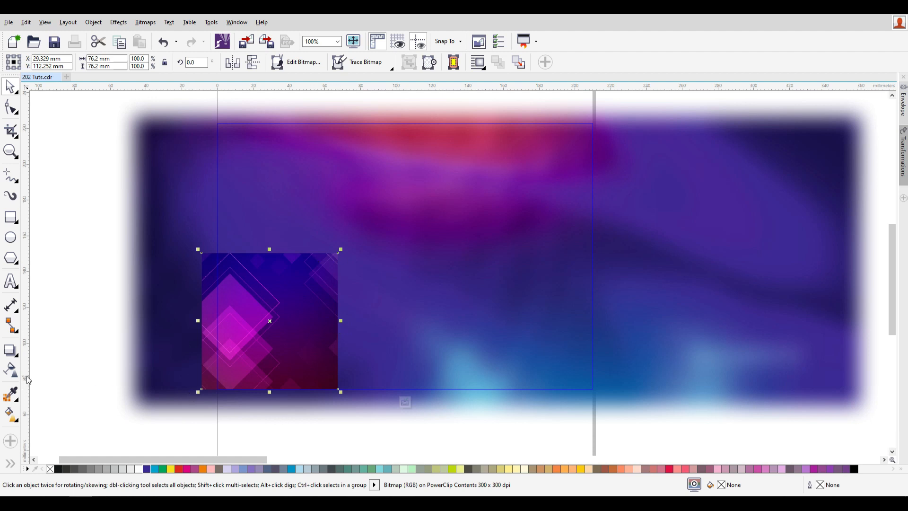
Step: Apply a linear transparency that fades out the right side of the diamond-pattern image, ending before its right edge
click(11, 369)
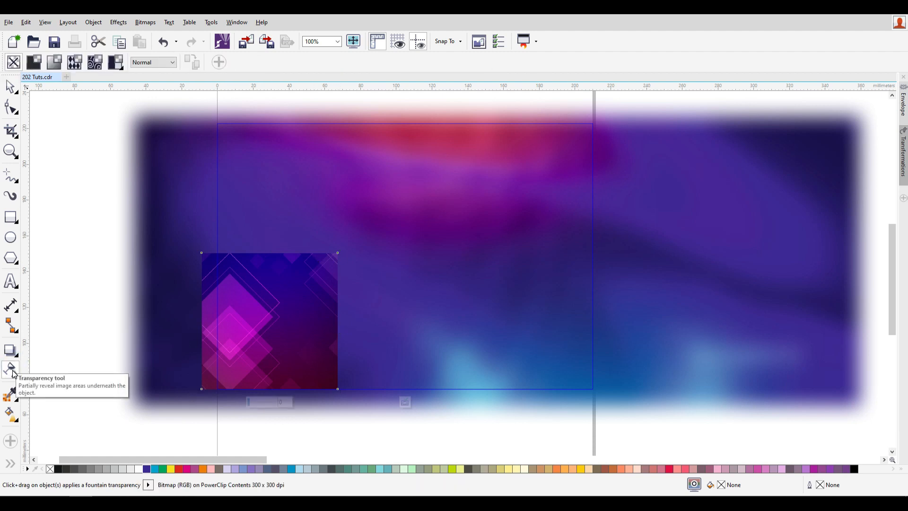
drag(288, 327, 345, 327)
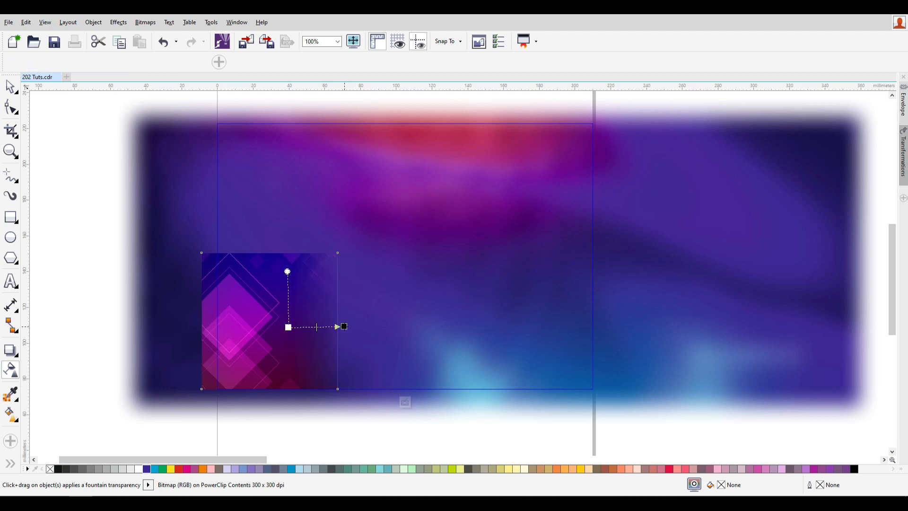
scroll(306, 344, up, 2)
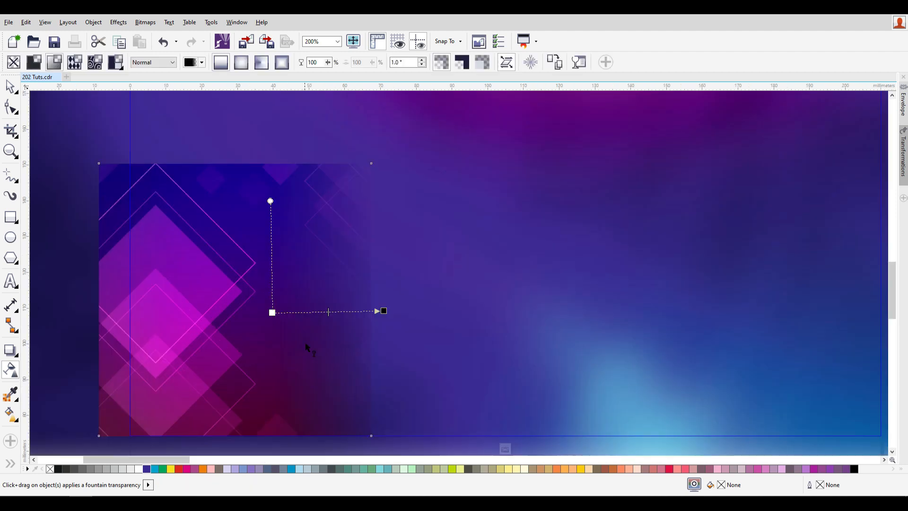
drag(385, 311, 343, 310)
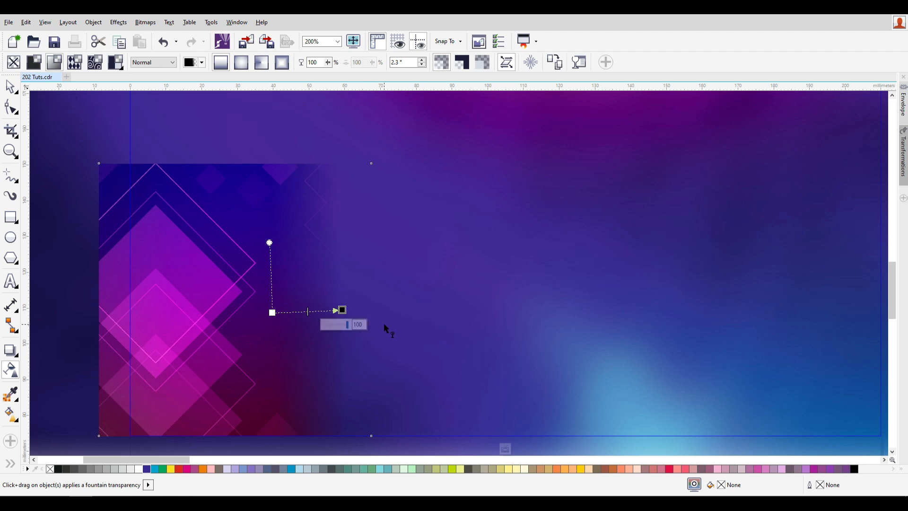
key(space)
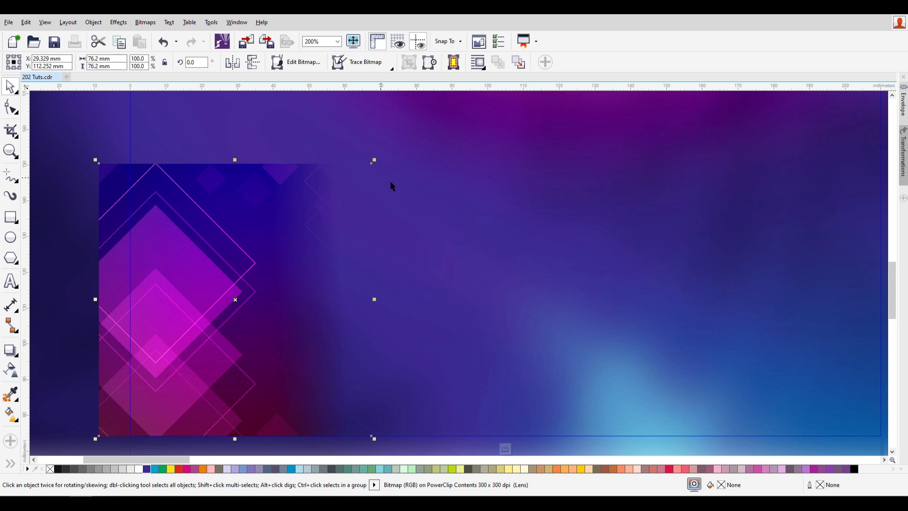
Step: Shift the diamond-pattern image about 5 mm right and slightly down so it extends past the frame's lower edge
drag(193, 305, 216, 301)
drag(209, 282, 211, 286)
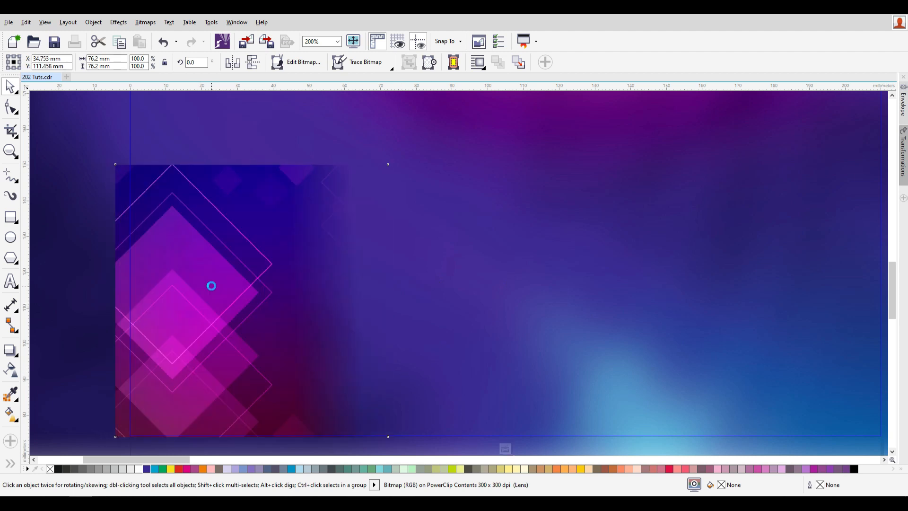
click(211, 286)
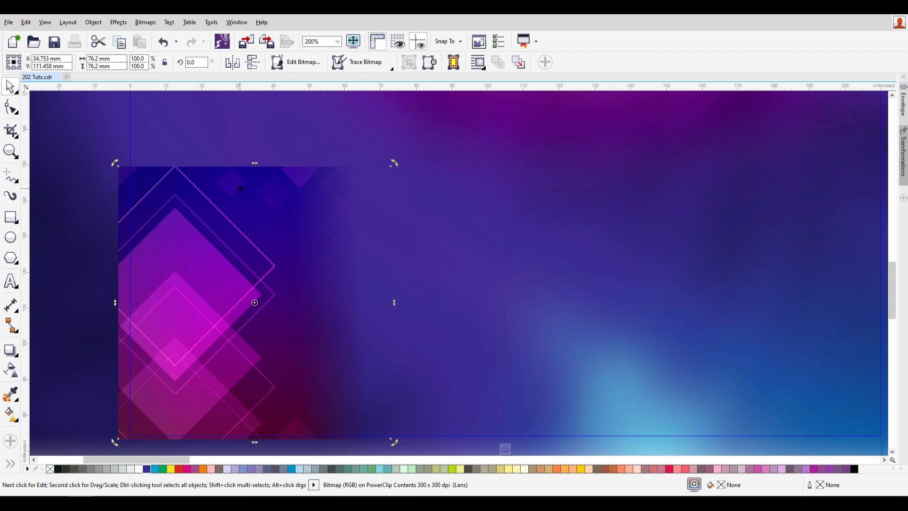
Step: Convert the faded diamond-pattern image to a 300 dpi CMYK bitmap with anti-aliasing and a transparent background
click(496, 266)
click(244, 222)
click(146, 23)
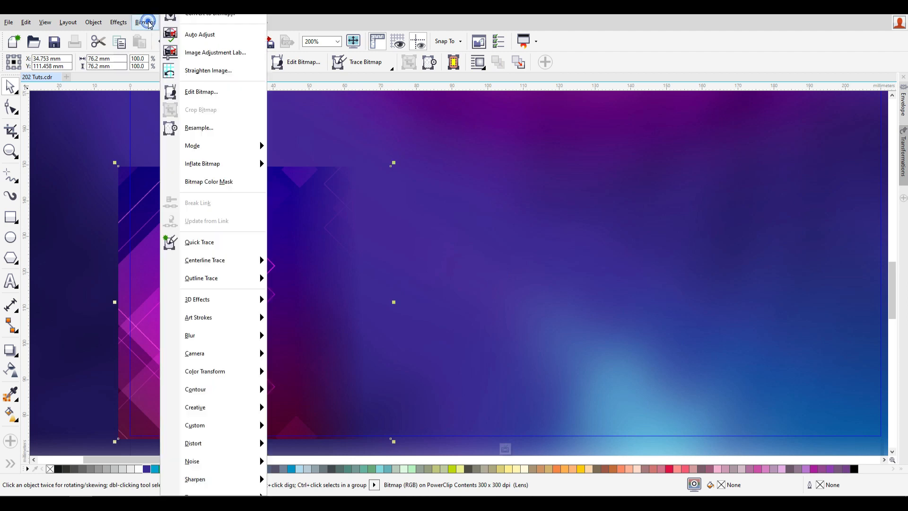
click(207, 19)
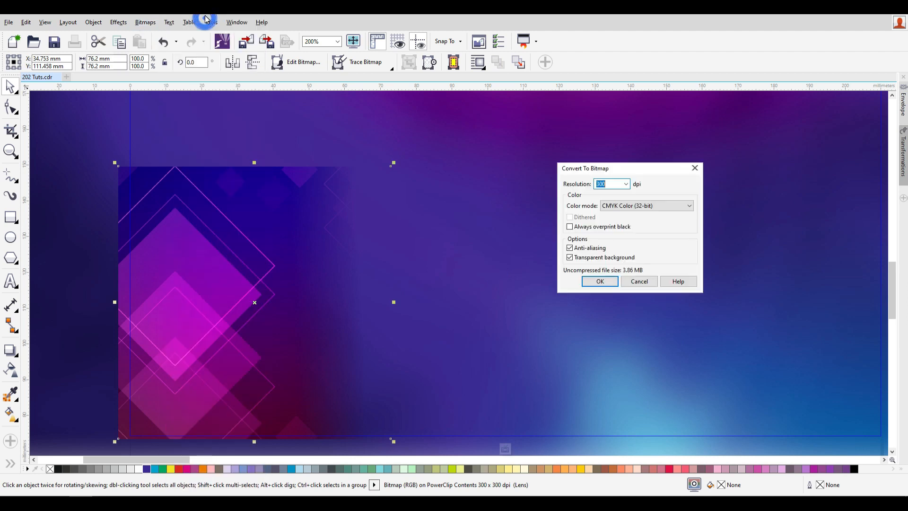
click(599, 282)
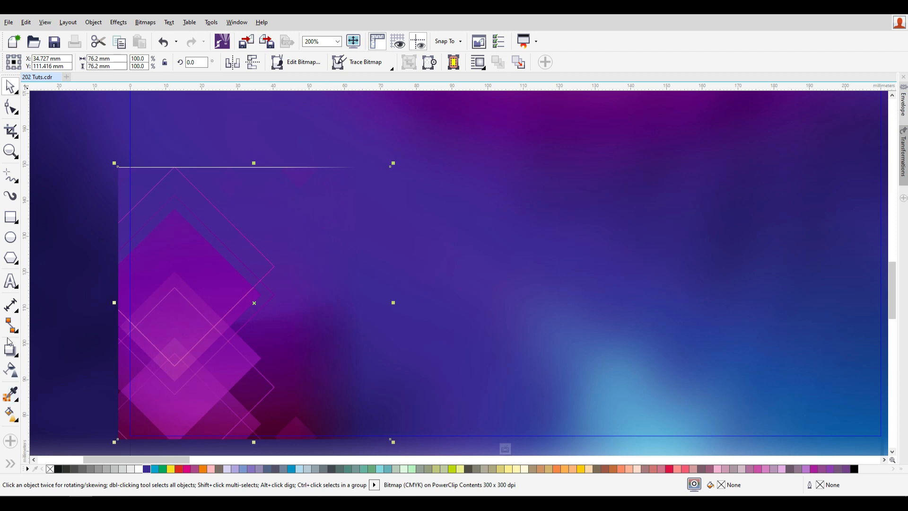
Step: Apply a linear transparency running upward that fades out the top edge of the diamond-pattern bitmap
click(11, 370)
drag(250, 228, 250, 173)
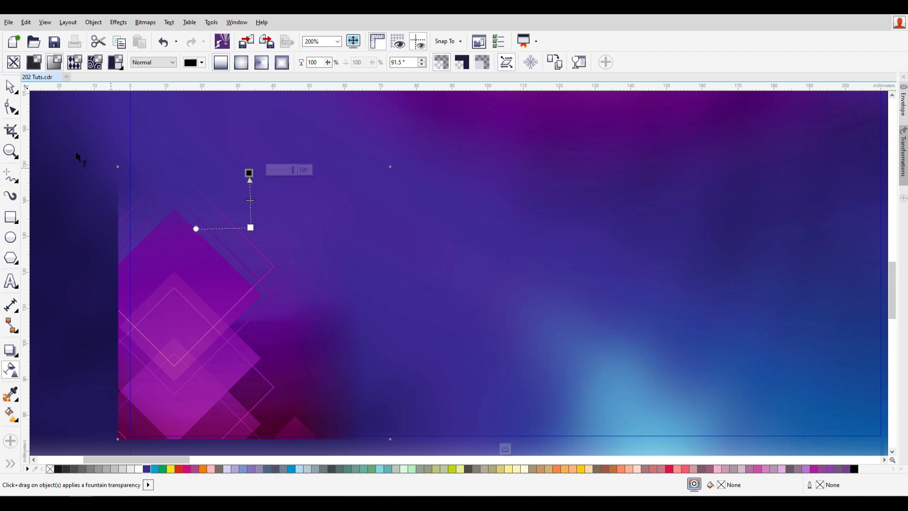
click(9, 88)
Step: Enlarge the diamond pattern to about 89 by 89 mm at the frame's lower-left corner and finish editing the PowerClip
scroll(361, 239, down, 2)
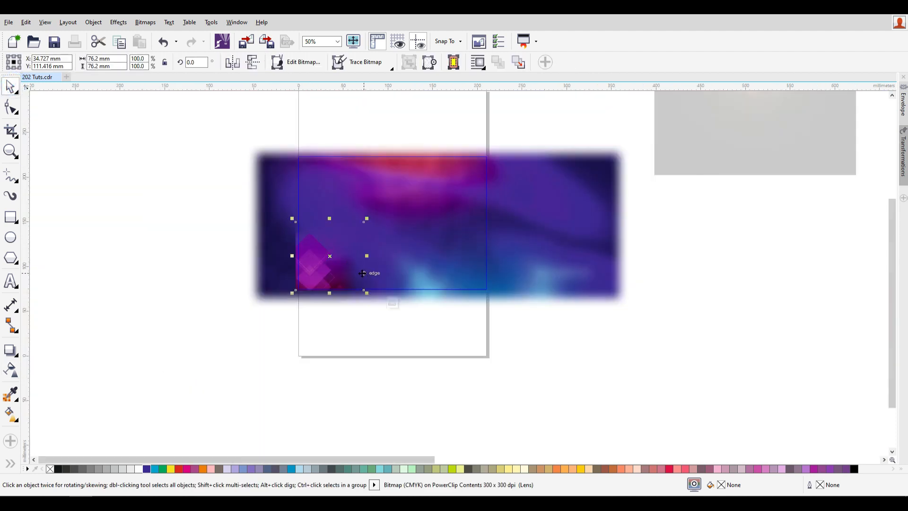
drag(380, 316, 403, 339)
drag(334, 259, 330, 240)
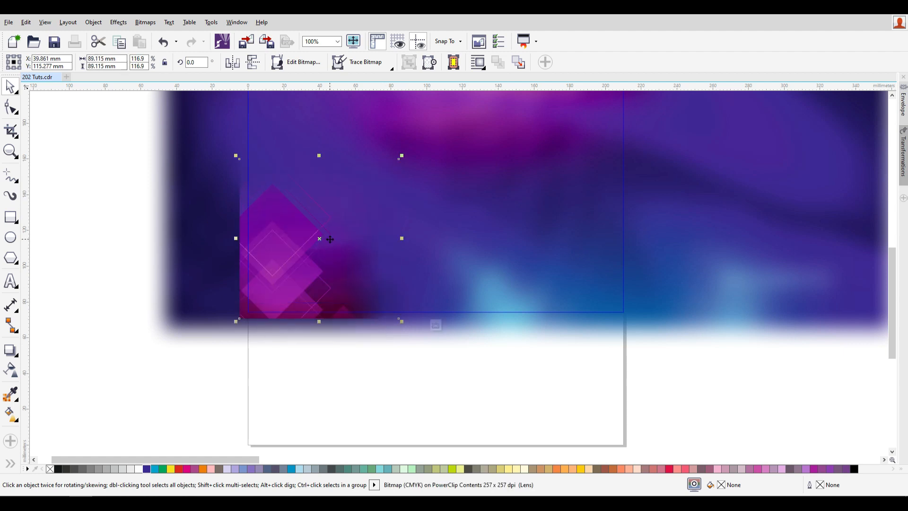
right_click(334, 205)
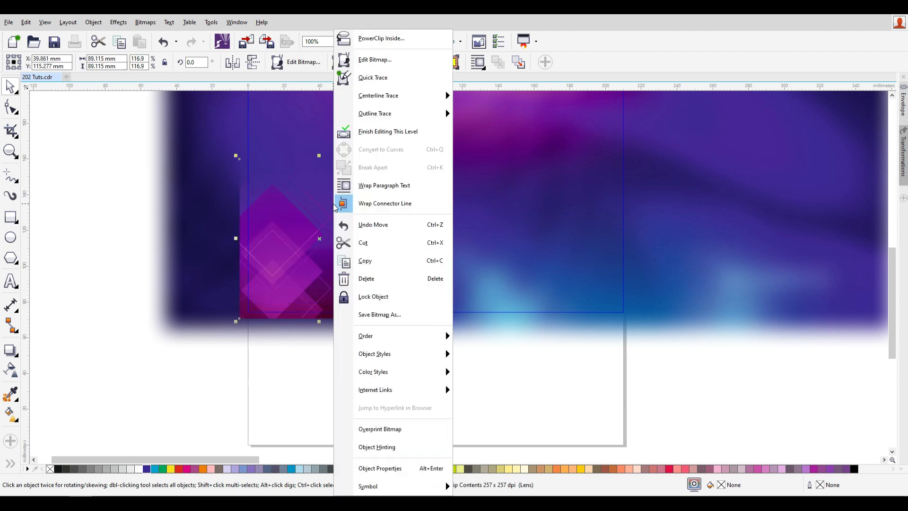
click(402, 132)
scroll(322, 296, down, 2)
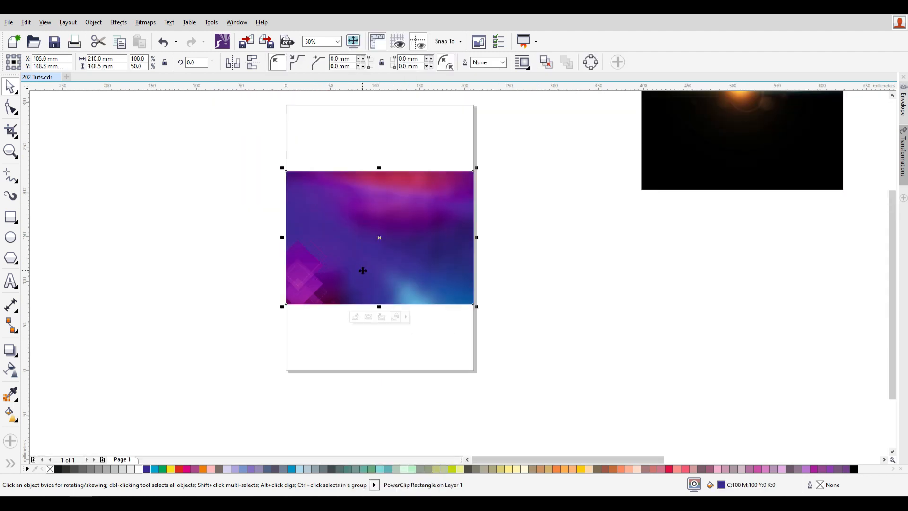
scroll(363, 270, up, 2)
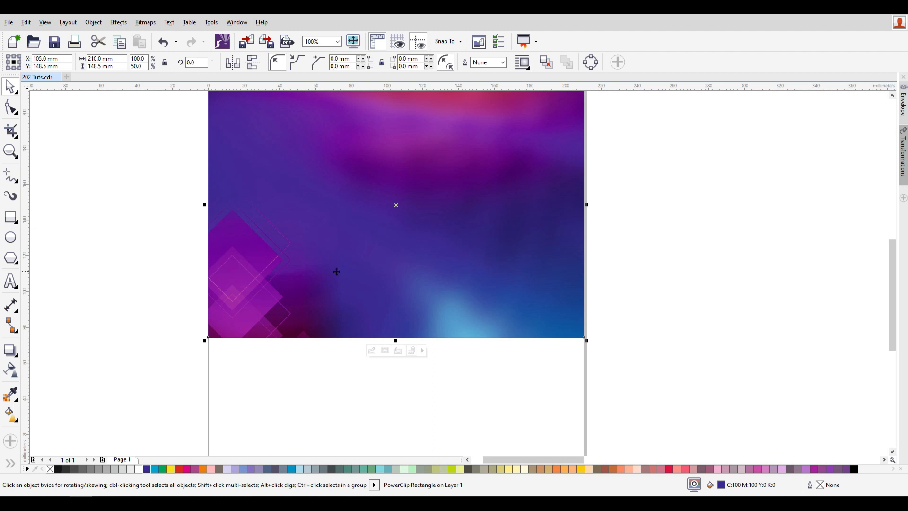
Step: Move the crowd image closer to the poster page and the red and purple diagonal-striped background lower down
scroll(336, 272, down, 2)
click(544, 258)
scroll(564, 245, down, 2)
drag(772, 160, 533, 286)
drag(841, 183, 627, 347)
Step: Bring the blue stadium-lights image over to the poster, placing it above the page's upper-right corner
drag(875, 256, 450, 154)
scroll(445, 152, up, 1)
drag(440, 124, 420, 154)
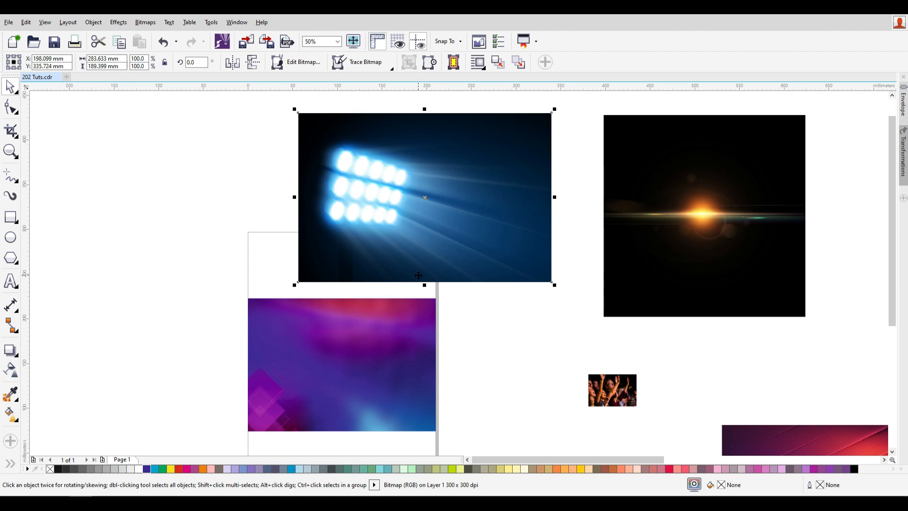
drag(442, 174, 505, 164)
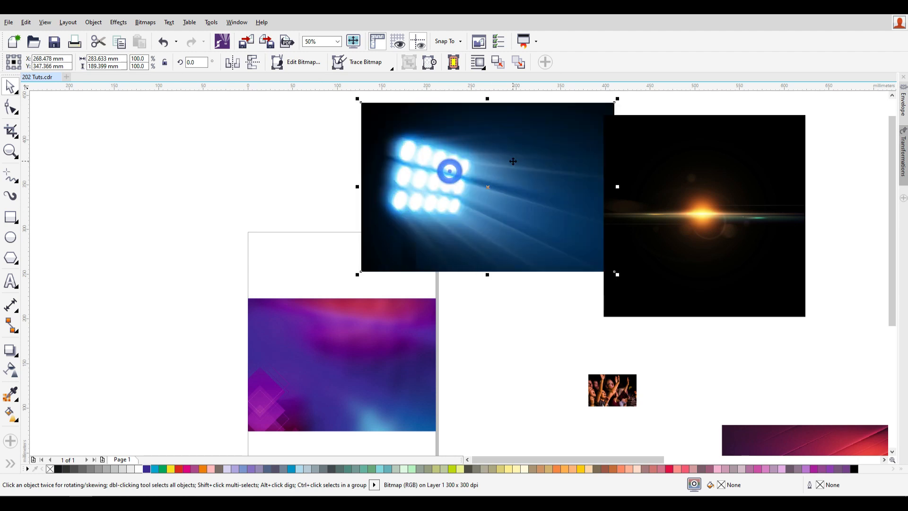
Step: PowerClip the stadium-lights image inside the blurred purple background rectangle on the page
right_click(471, 144)
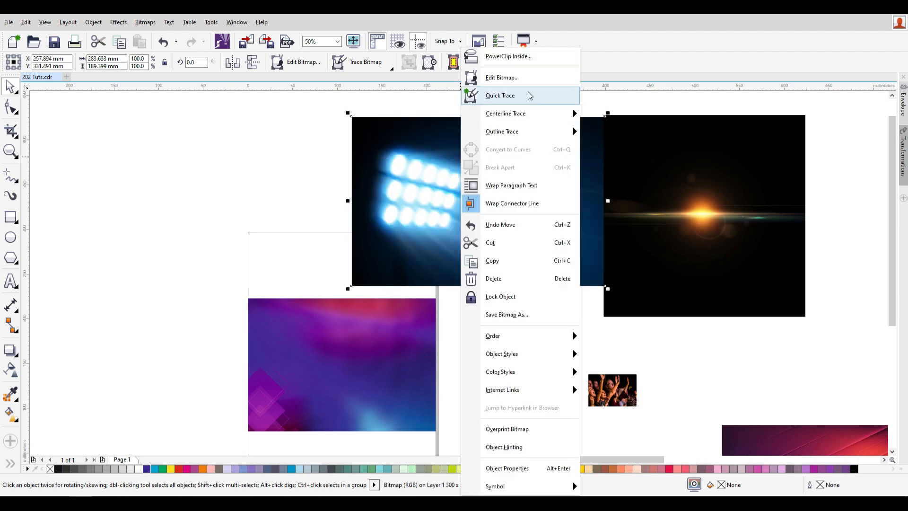
click(510, 58)
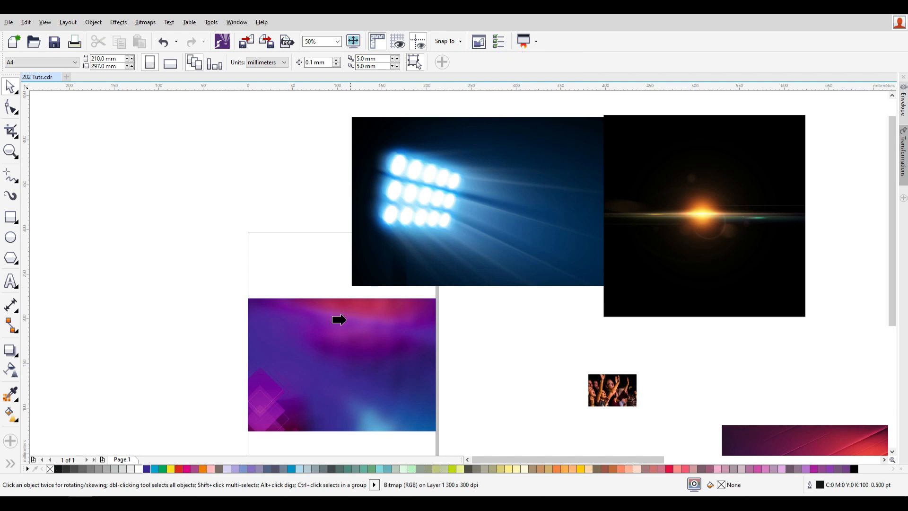
click(261, 299)
click(261, 299)
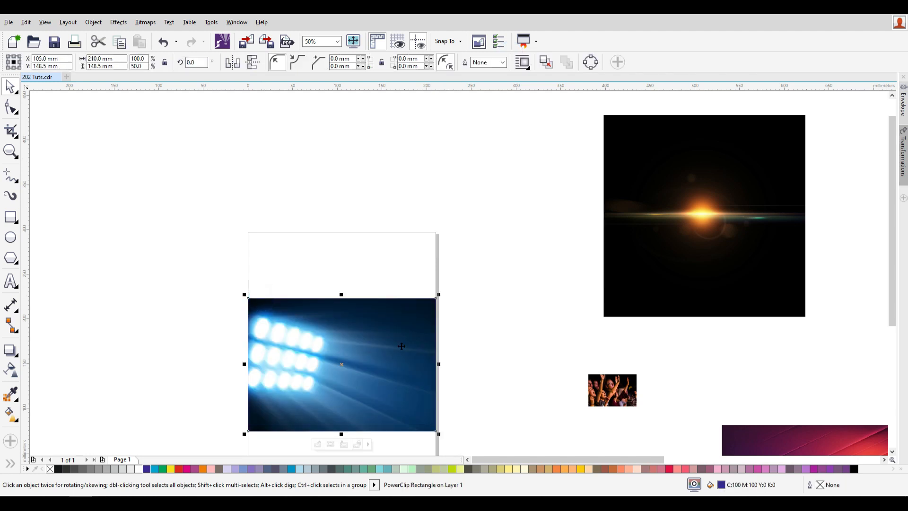
click(548, 340)
Step: Edit the PowerClip contents, shrinking the stadium lights to about 140 by 93 mm and placing them over the frame's upper-left corner
double_click(312, 372)
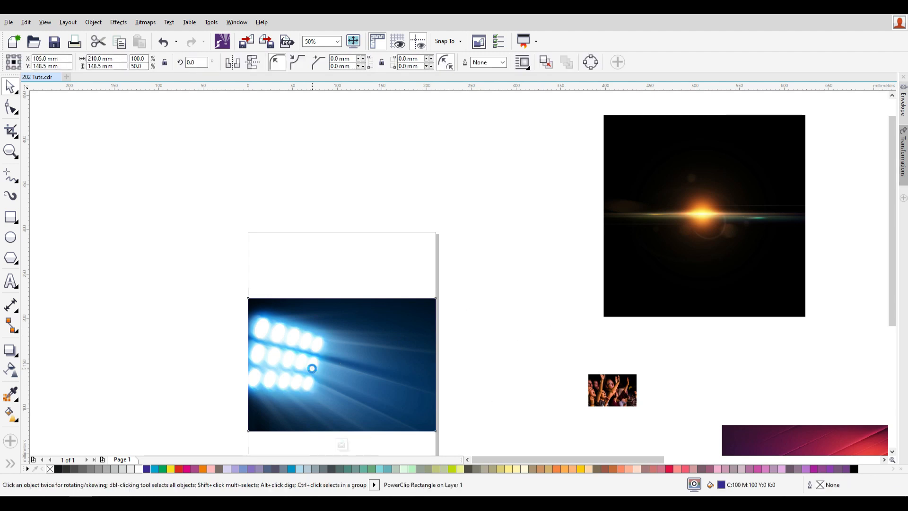
drag(211, 276, 340, 363)
drag(414, 425, 293, 314)
scroll(303, 369, up, 2)
click(308, 294)
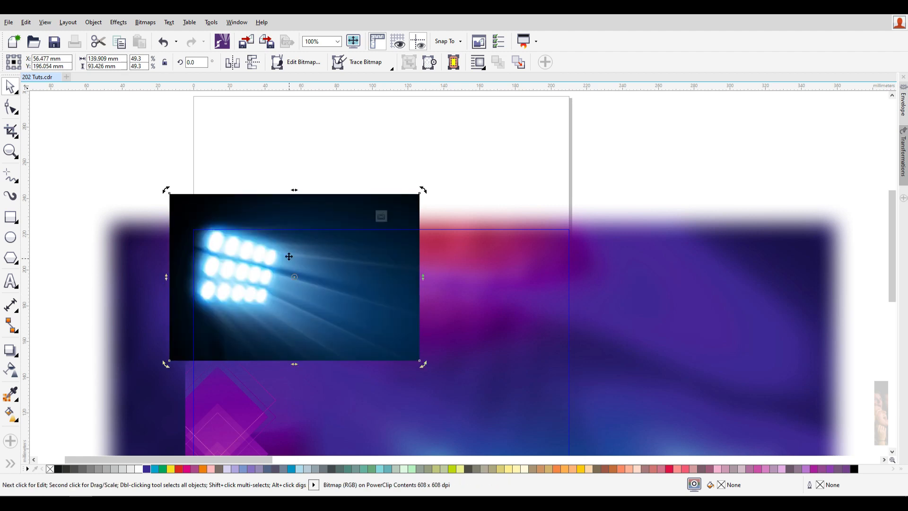
click(482, 162)
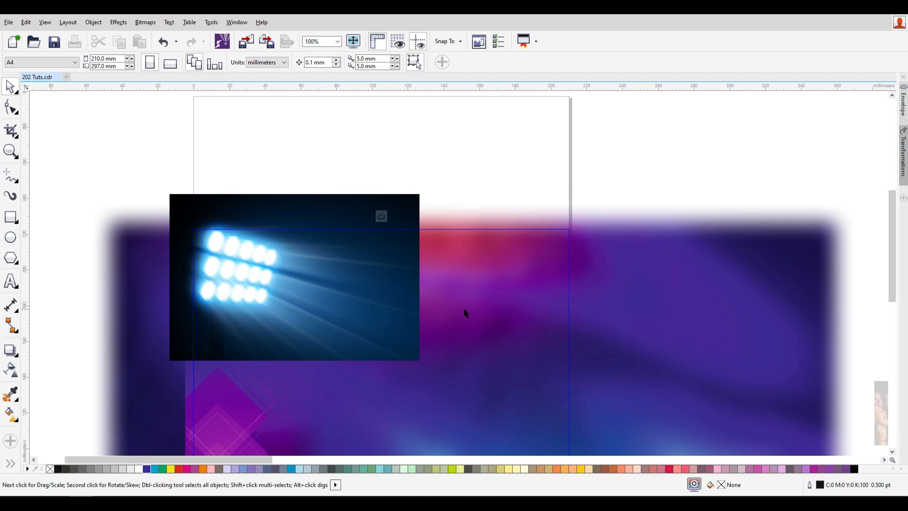
Step: Convert the stadium-lights image to a 300 dpi CMYK bitmap with anti-aliasing and a transparent background
click(365, 271)
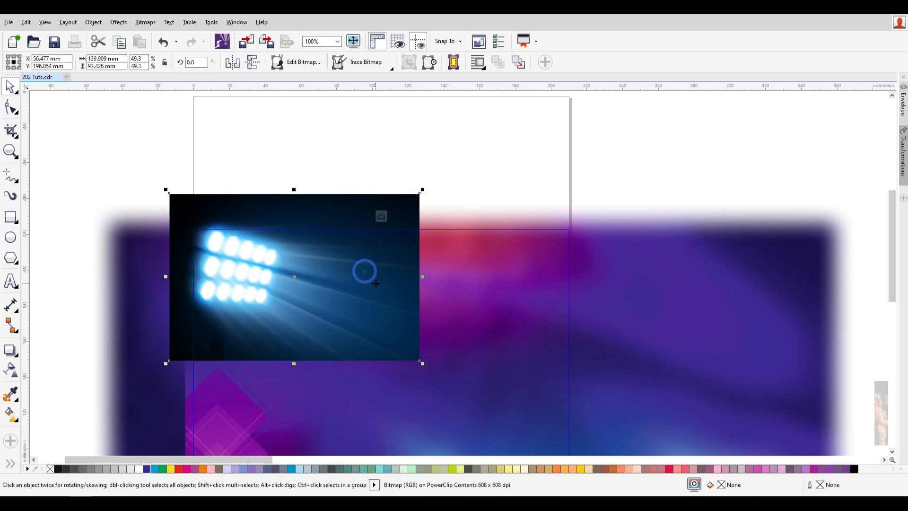
click(145, 22)
click(189, 18)
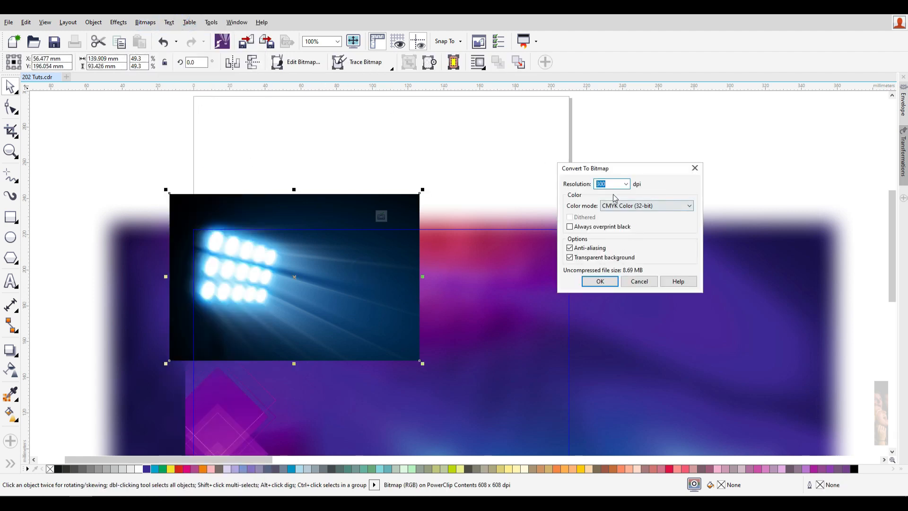
click(598, 282)
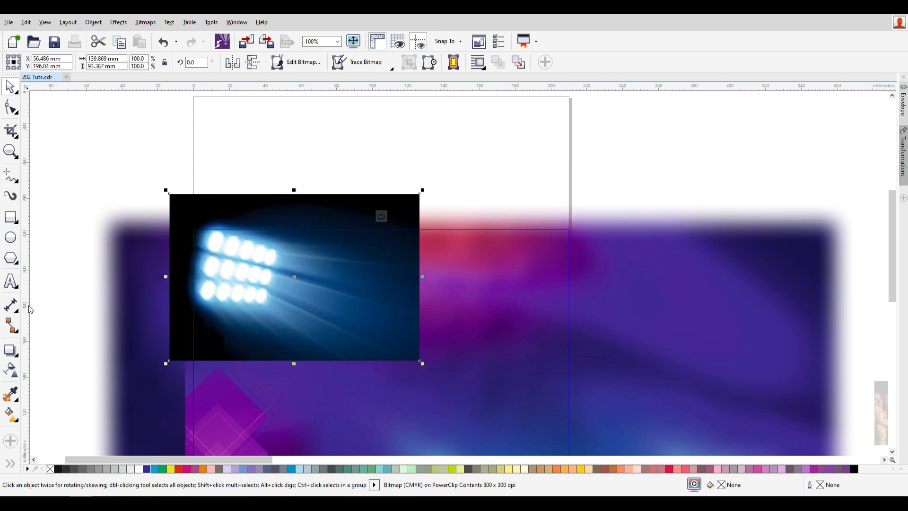
Step: Fade out the right part of the stadium lights with a linear transparency and convert the result to a 300 dpi CMYK bitmap
click(11, 370)
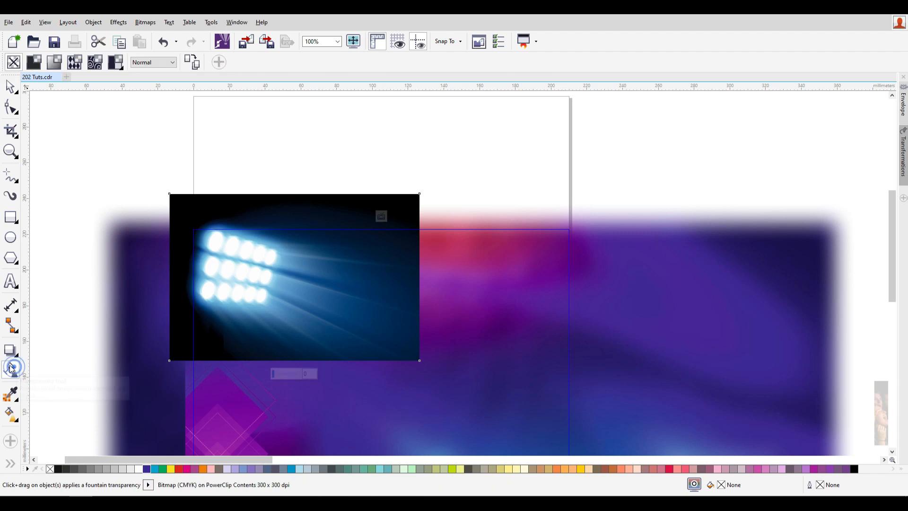
drag(317, 282, 392, 283)
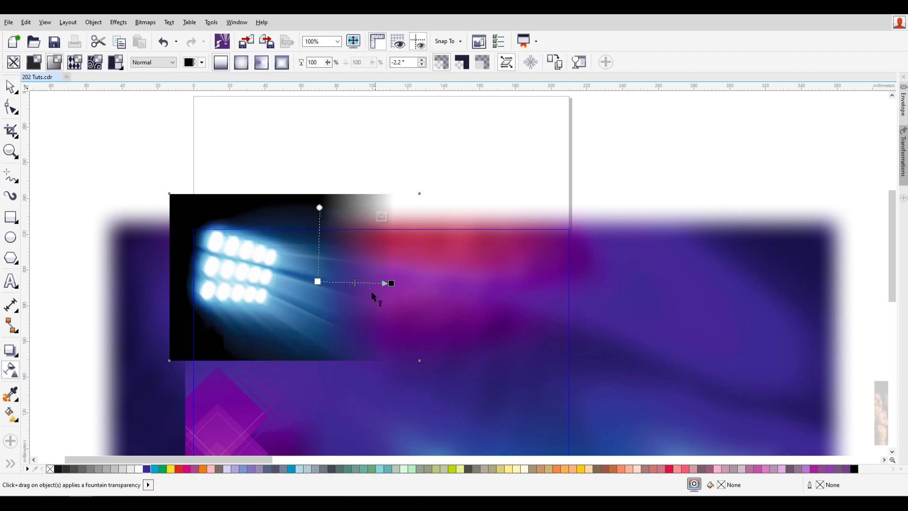
click(145, 22)
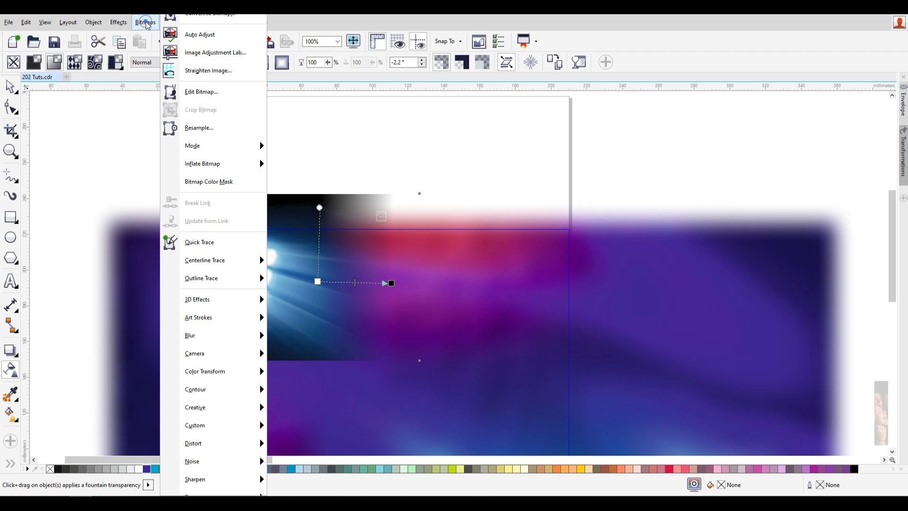
click(221, 19)
click(597, 281)
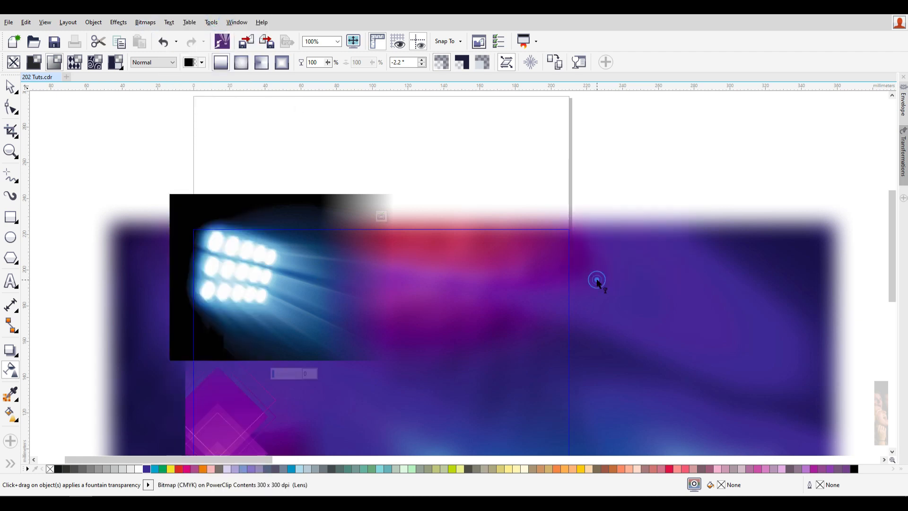
Step: Apply a downward linear transparency that fades the stadium lights' bottom edge, and convert the image to a bitmap again
drag(290, 296, 288, 341)
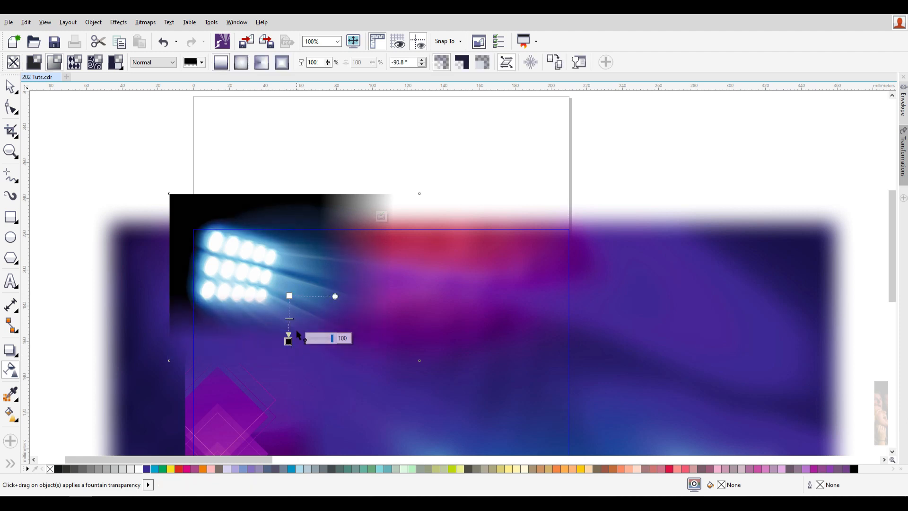
click(146, 22)
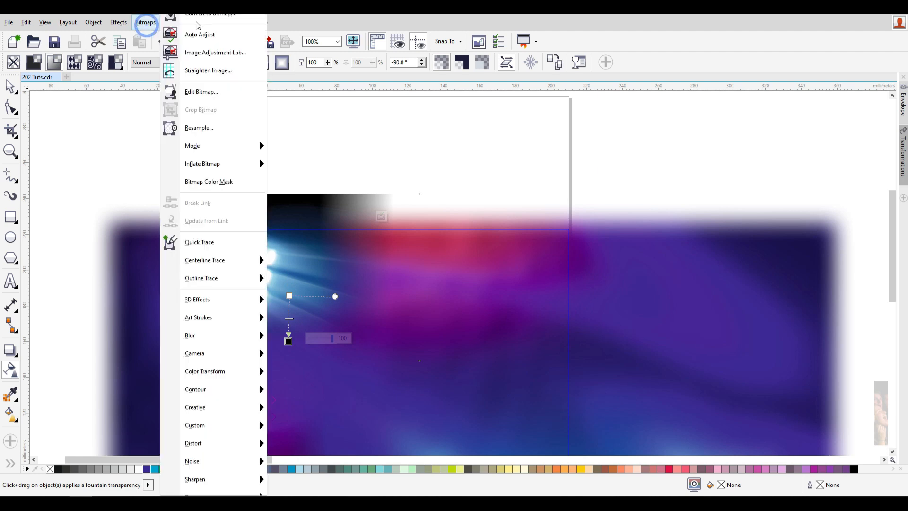
click(196, 23)
click(597, 281)
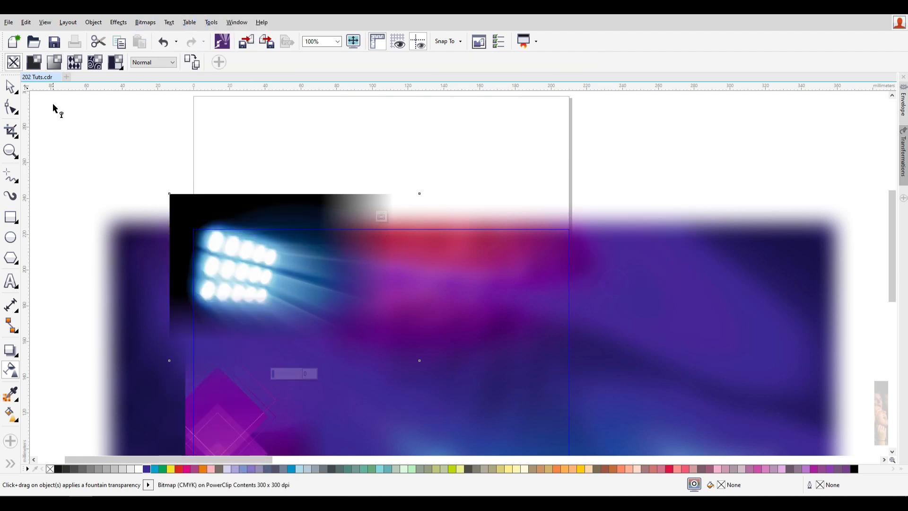
Step: Enlarge the faded stadium lights to about 152 by 101 mm and finish editing the PowerClip
click(11, 86)
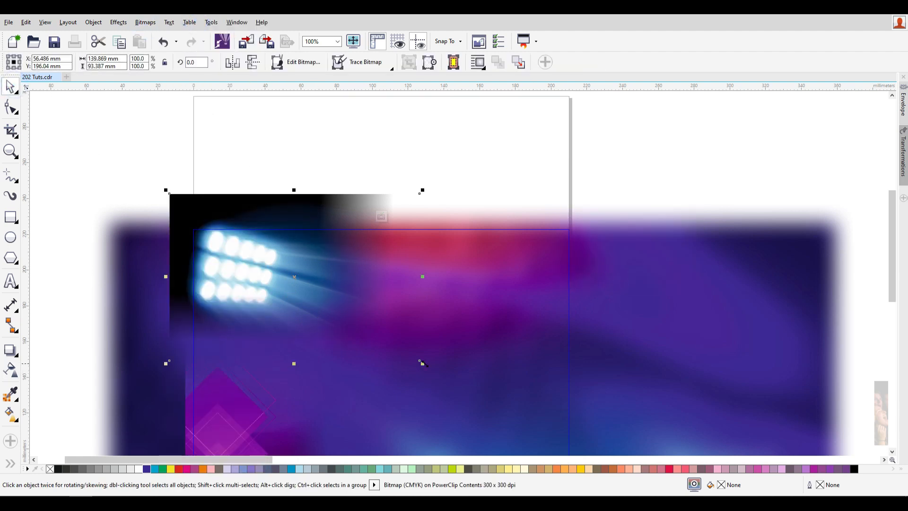
drag(423, 363, 441, 376)
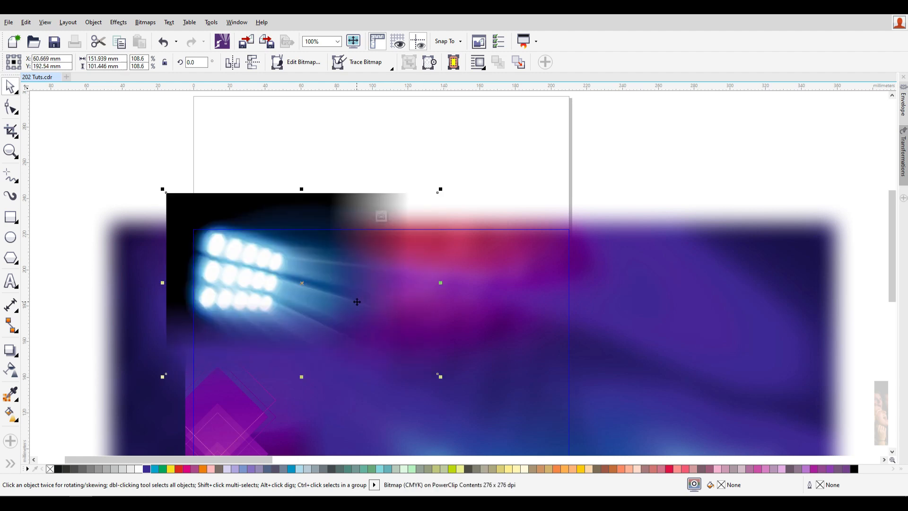
right_click(380, 264)
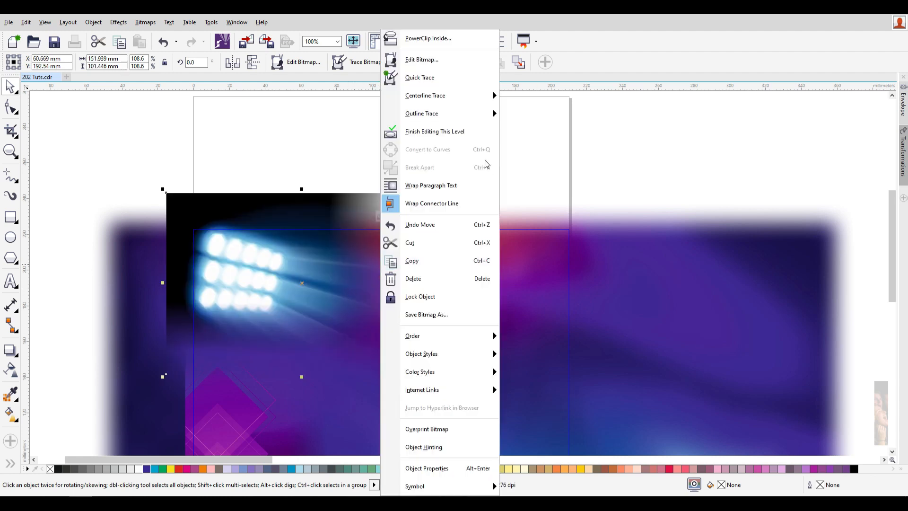
click(471, 137)
scroll(247, 254, down, 2)
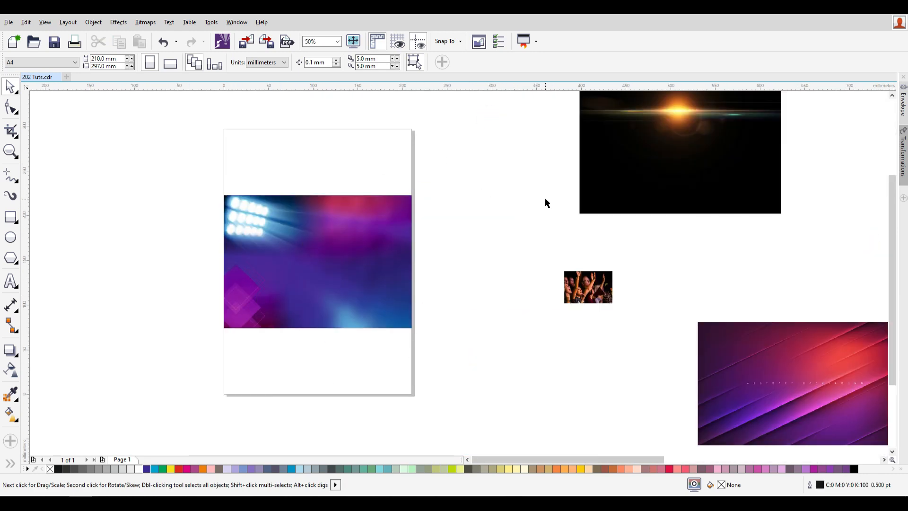
Step: Move the crowd image closer to the page and PowerClip it inside the poster background frame
click(589, 290)
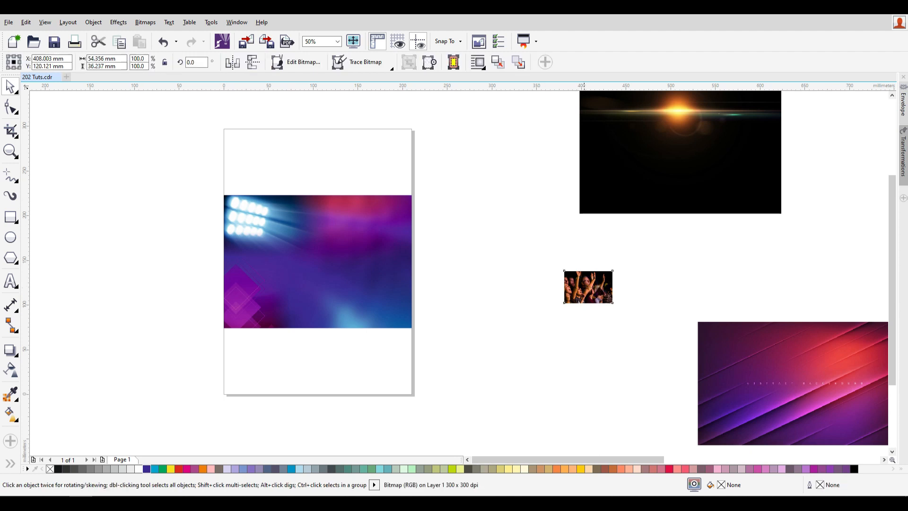
drag(585, 287, 532, 299)
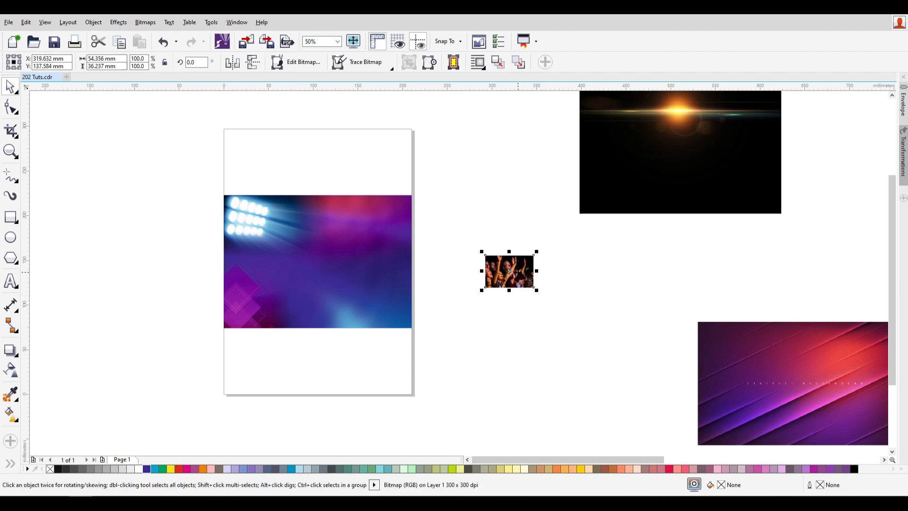
right_click(520, 278)
click(573, 57)
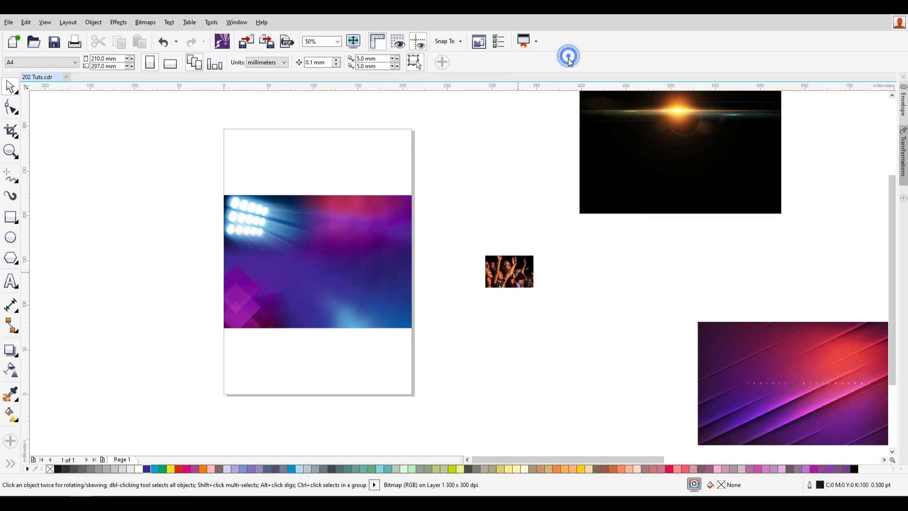
click(297, 254)
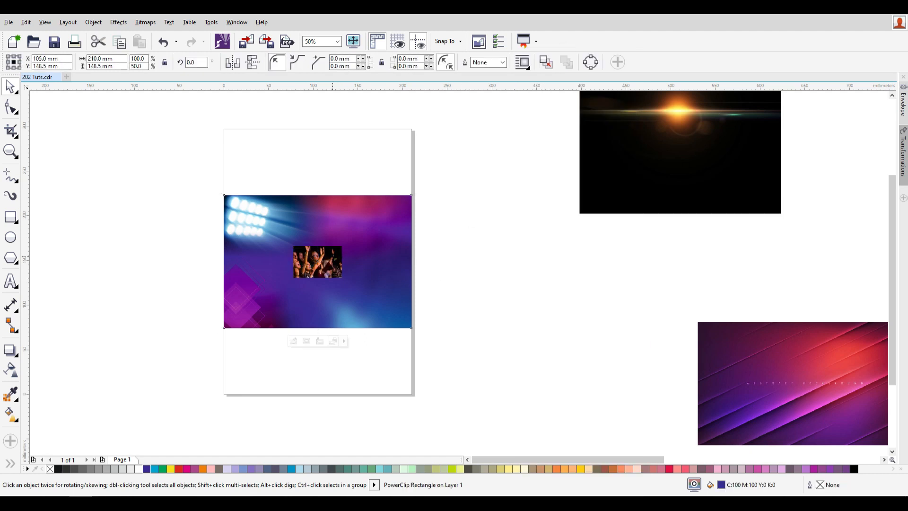
Step: Edit the PowerClip contents, enlarging the crowd image to about 105 by 70 mm at the frame's top edge beside the stadium lights
click(293, 341)
drag(343, 279, 419, 330)
drag(370, 303, 345, 255)
drag(395, 281, 340, 241)
scroll(379, 205, up, 2)
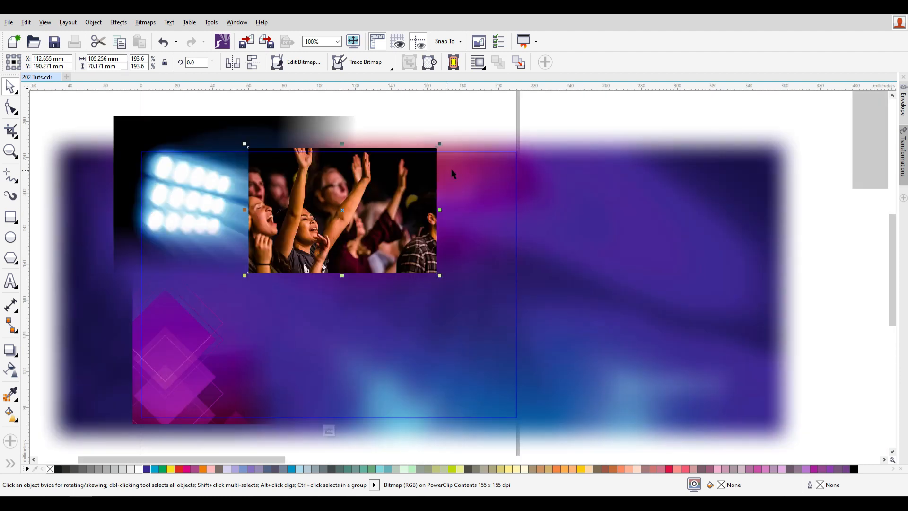
Step: Convert the crowd image to a 300 dpi CMYK bitmap with anti-aliasing and a transparent background
click(145, 23)
click(163, 32)
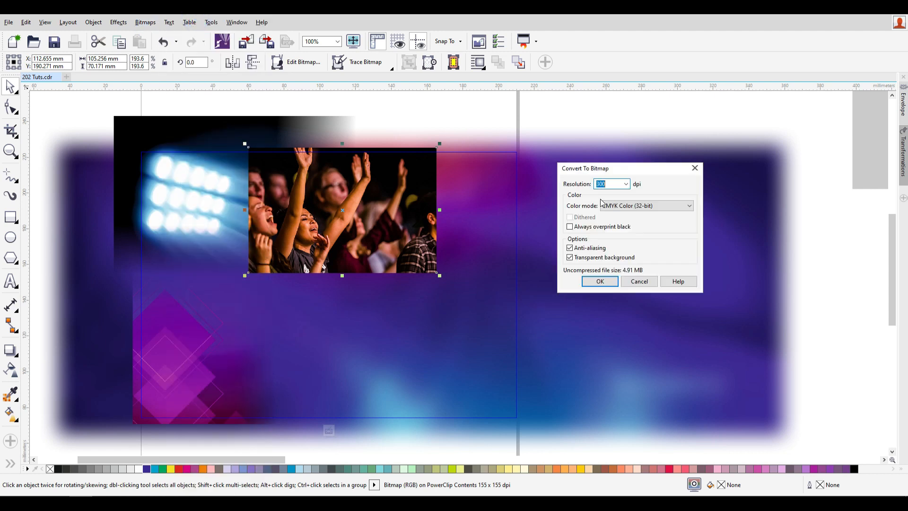
click(601, 280)
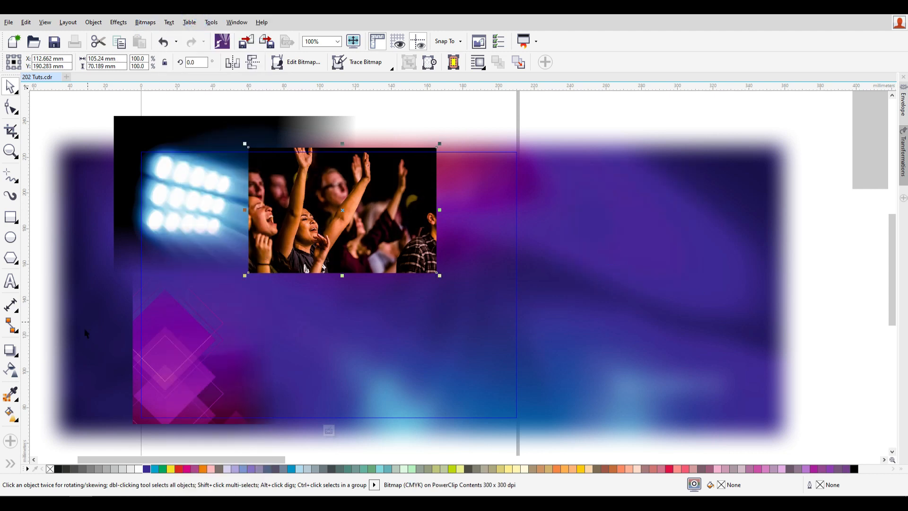
Step: Fade out the crowd image's right edge with a linear transparency and convert the result to a 300 dpi CMYK bitmap
click(11, 369)
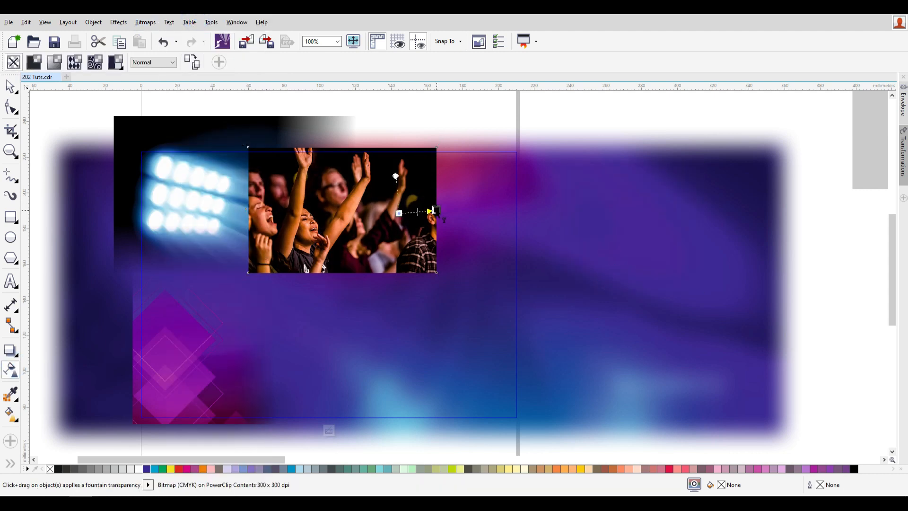
drag(428, 213, 426, 213)
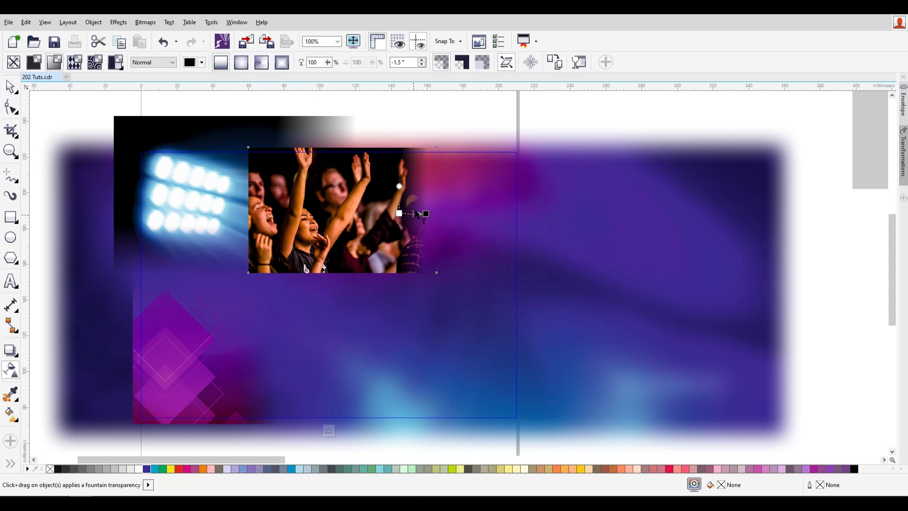
click(145, 22)
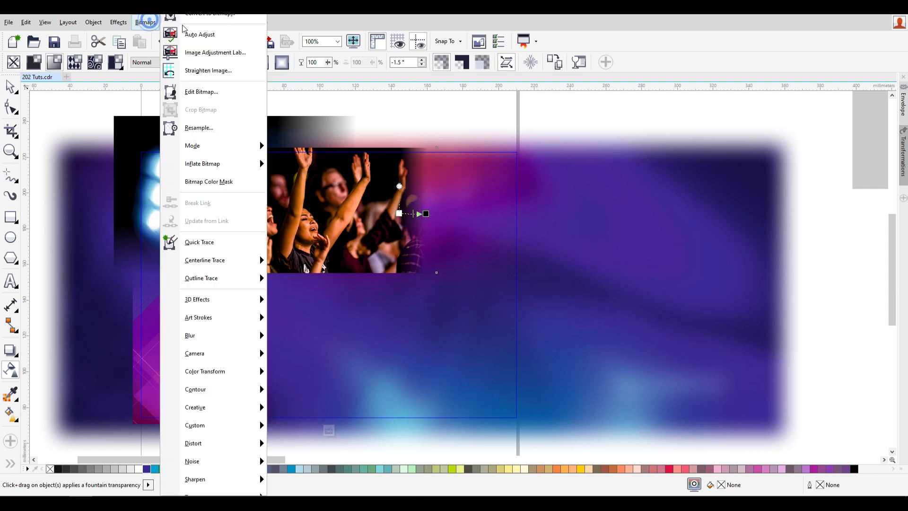
click(198, 18)
click(599, 281)
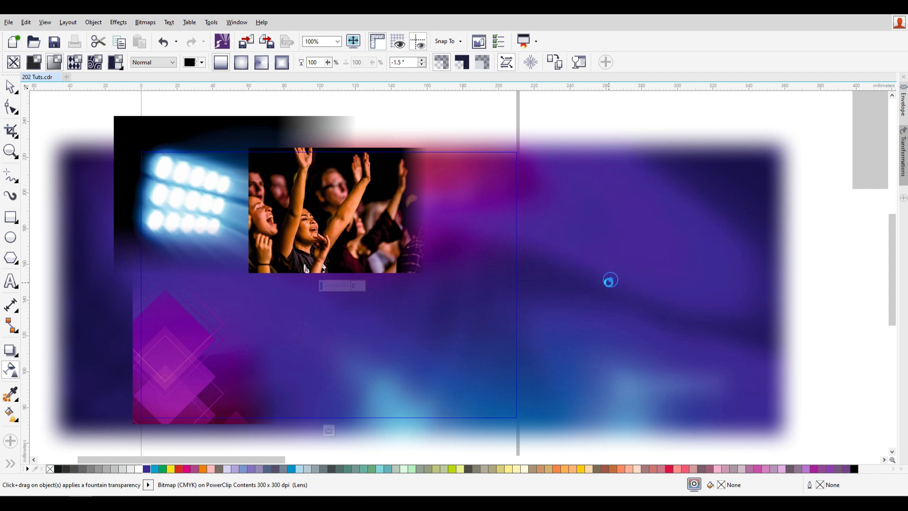
Step: Apply a downward linear transparency that fades the crowd image's bottom edge, and convert it to a bitmap again
drag(336, 221, 336, 264)
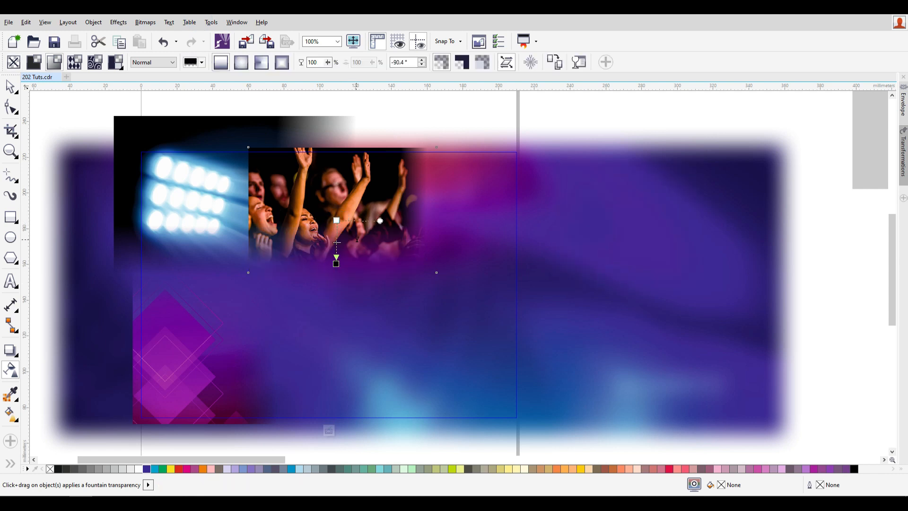
click(143, 22)
click(209, 17)
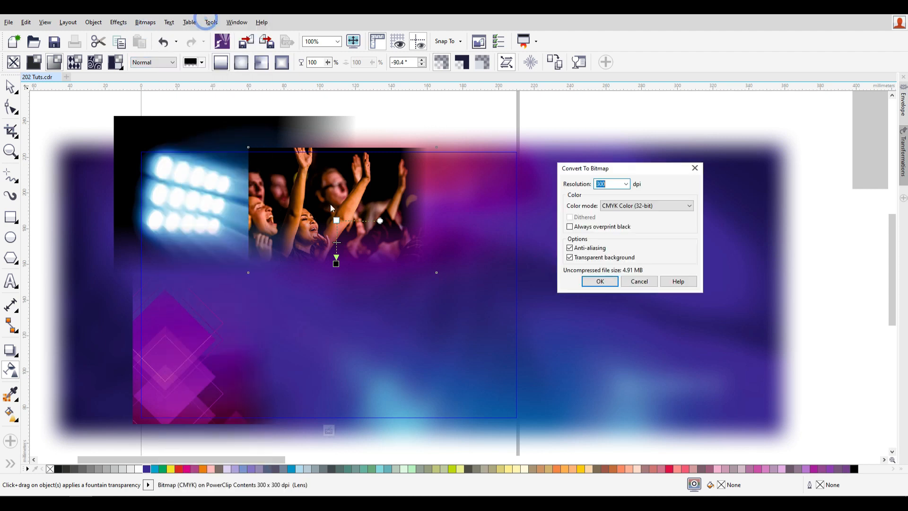
click(604, 281)
Step: Fade out the crowd image's left edge with a linear transparency, convert it to a 300 dpi CMYK bitmap, and finish editing the PowerClip
drag(292, 207, 251, 207)
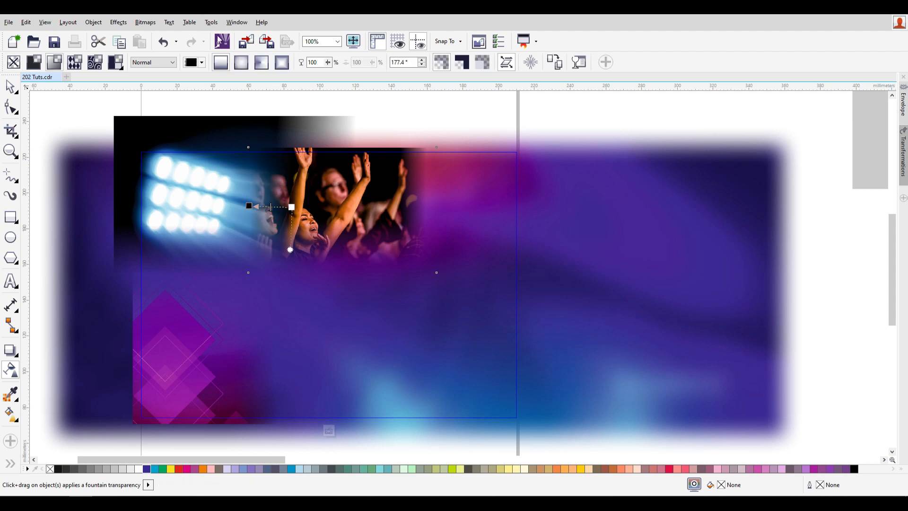
click(146, 22)
click(194, 18)
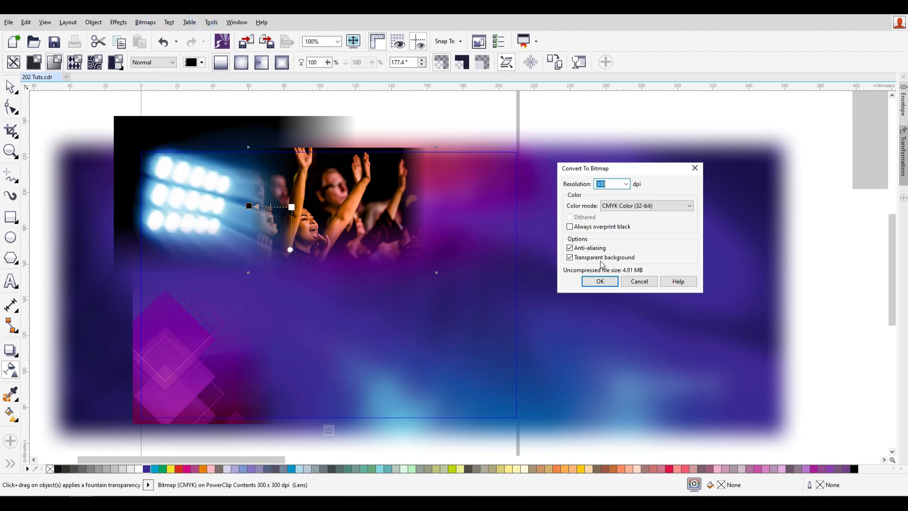
click(604, 282)
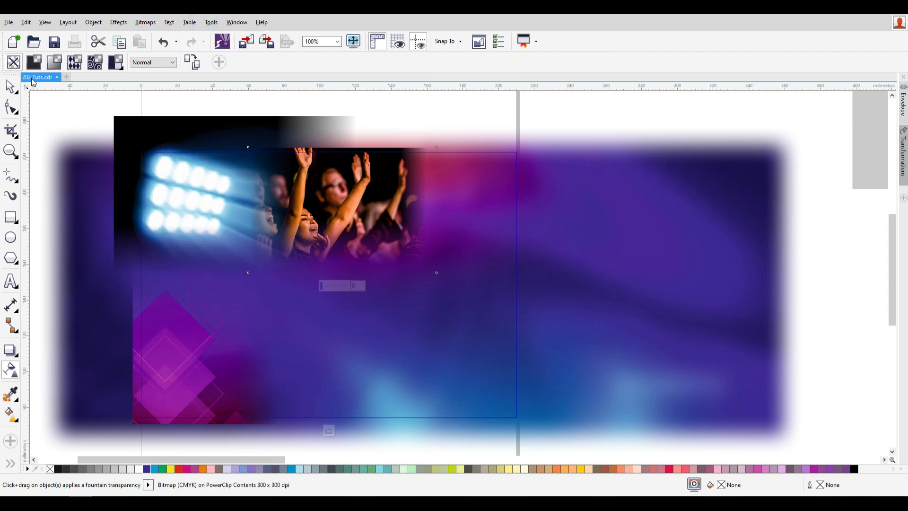
click(11, 86)
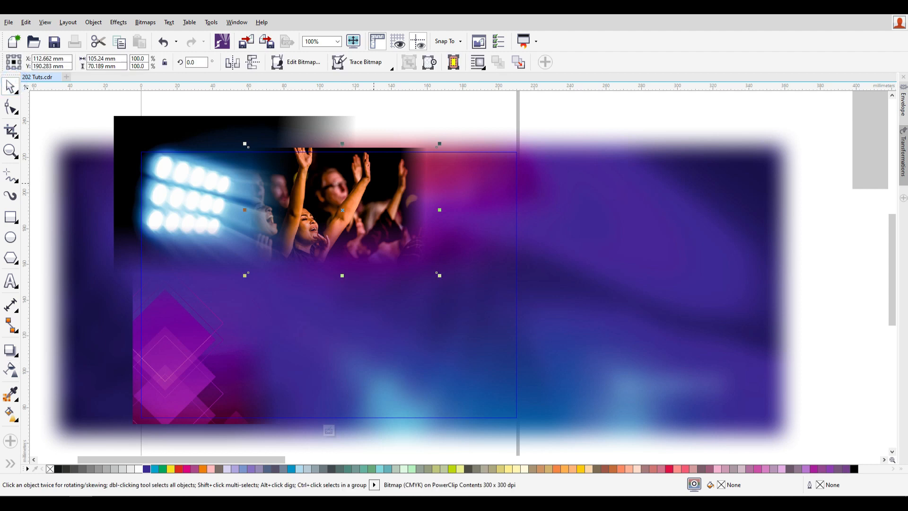
right_click(375, 185)
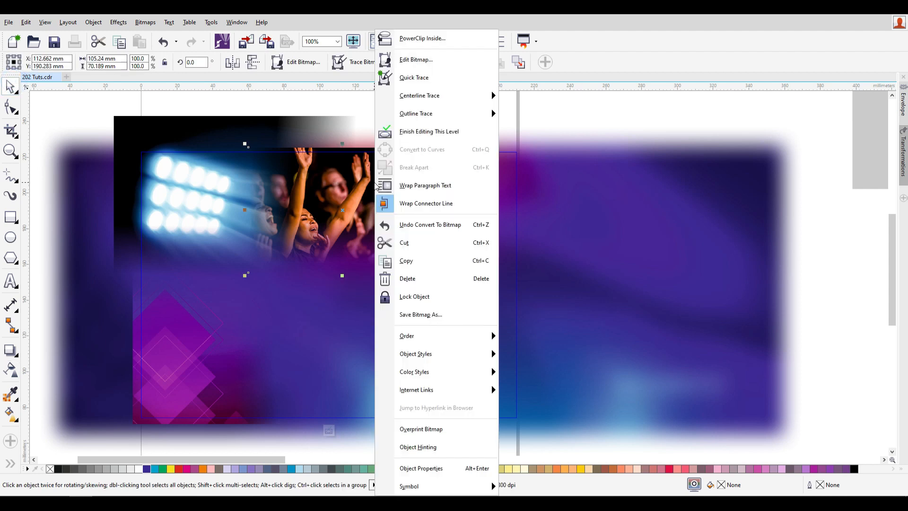
click(463, 135)
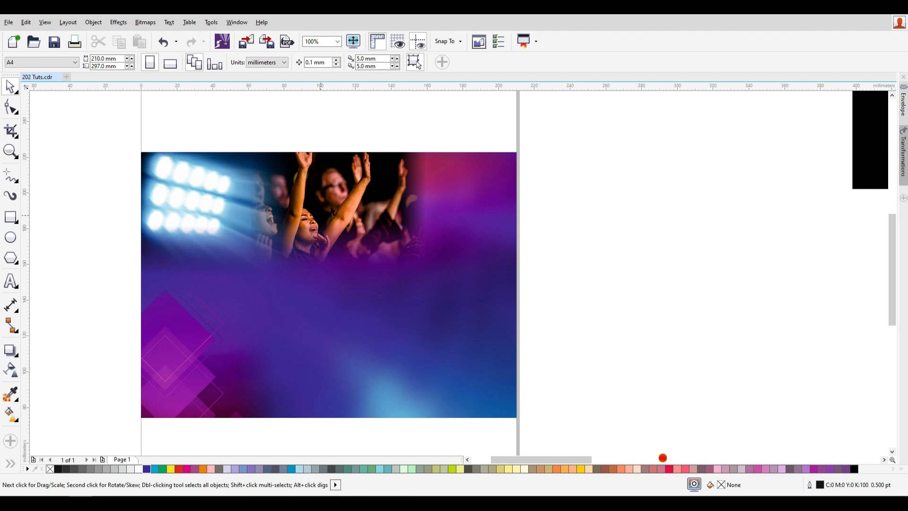
Step: Reopen the PowerClip contents, give the crowd image a uniform transparency of 75, and finish editing
click(352, 191)
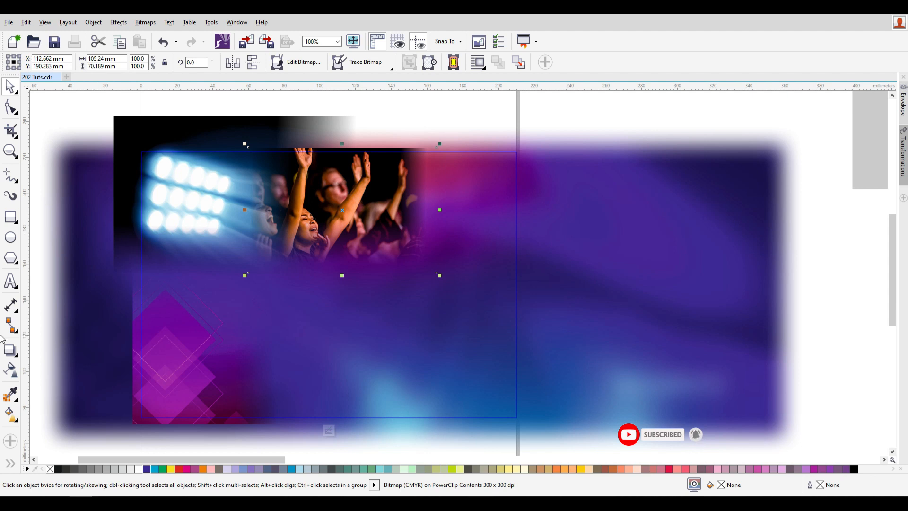
click(10, 370)
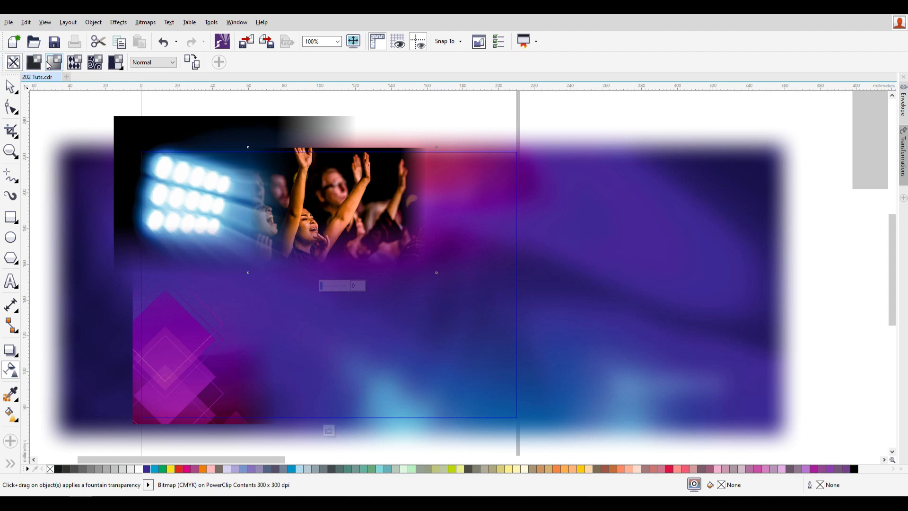
click(34, 62)
click(154, 62)
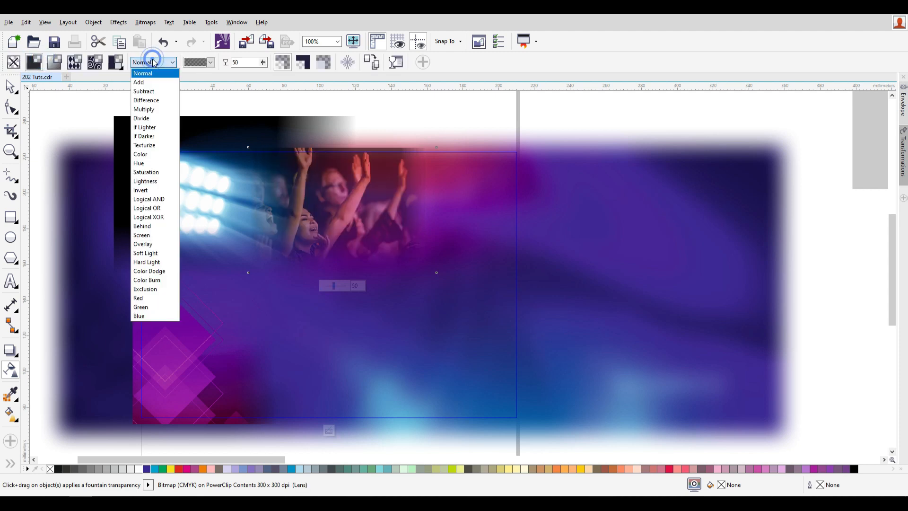
click(251, 67)
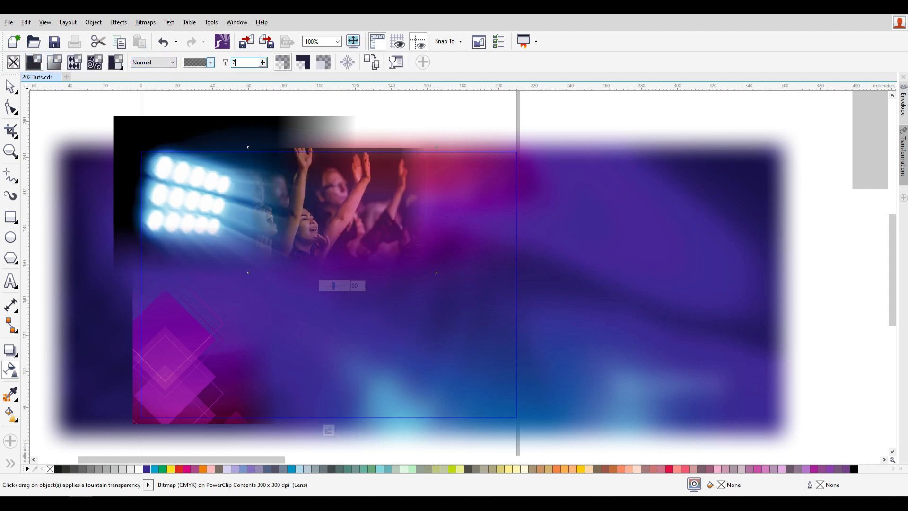
key(Return)
right_click(325, 199)
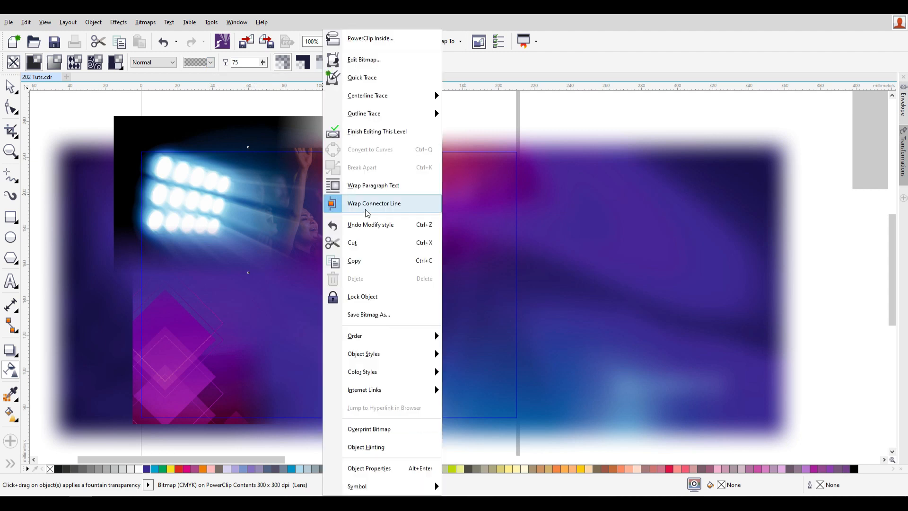
click(387, 132)
click(13, 85)
click(646, 228)
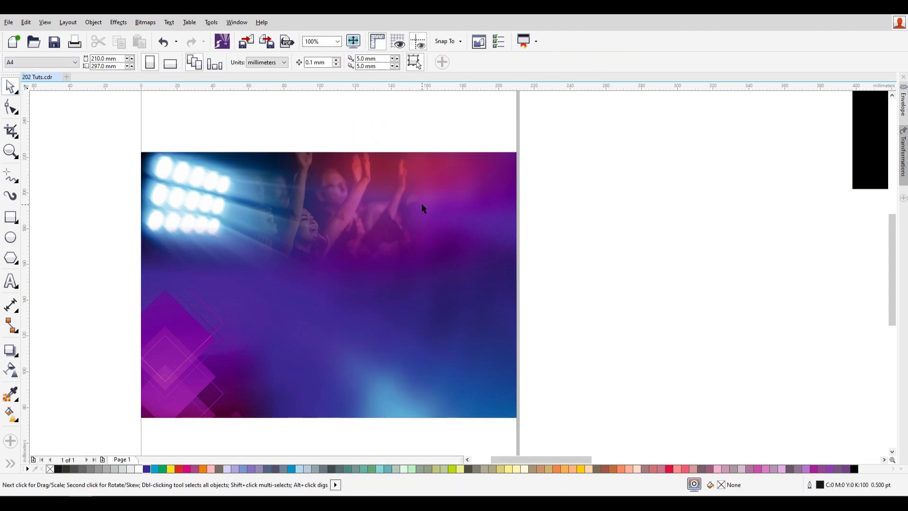
Step: Bring the red-purple diagonal-striped image next to the page and PowerClip it inside the poster rectangle
scroll(504, 219, down, 4)
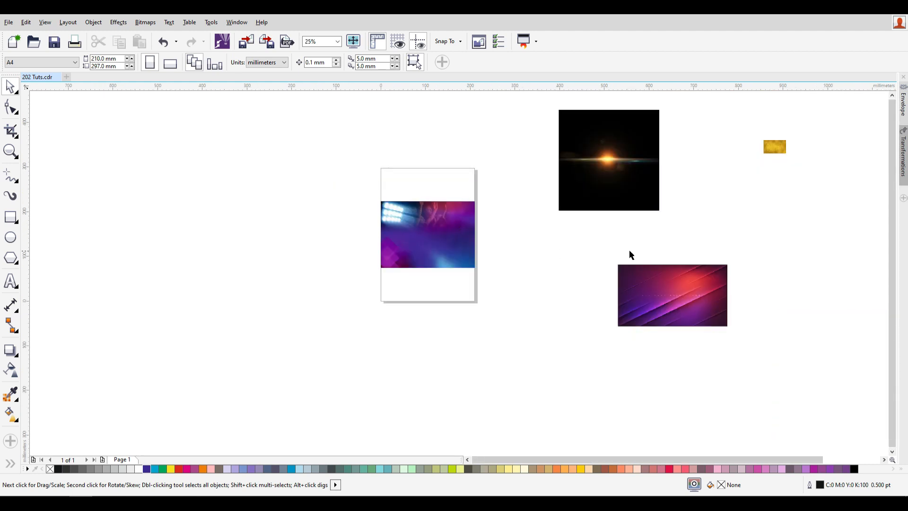
click(691, 288)
scroll(696, 286, up, 2)
drag(706, 284, 436, 227)
scroll(703, 287, down, 2)
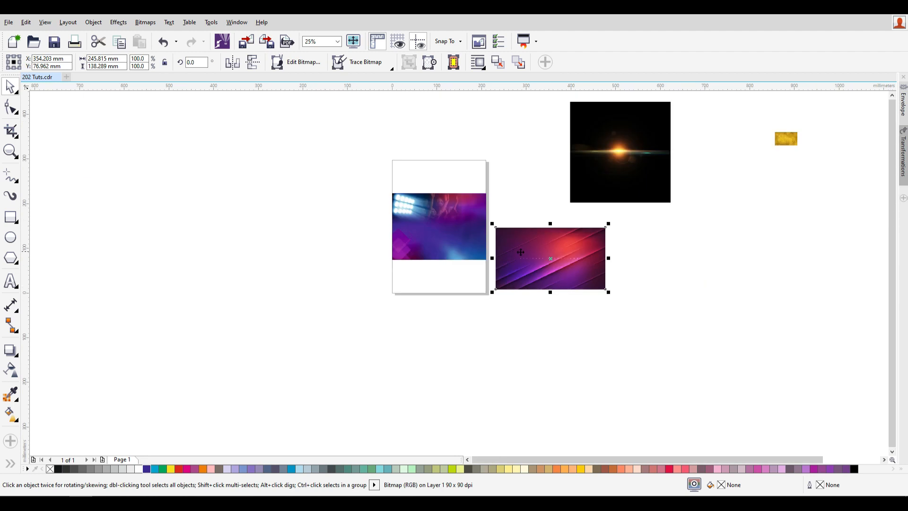
scroll(520, 253, up, 2)
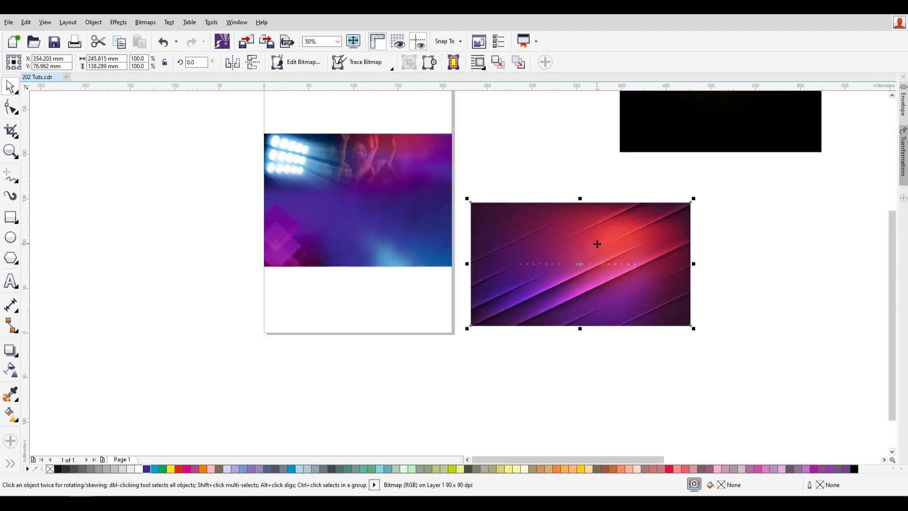
right_click(598, 244)
click(636, 54)
click(412, 138)
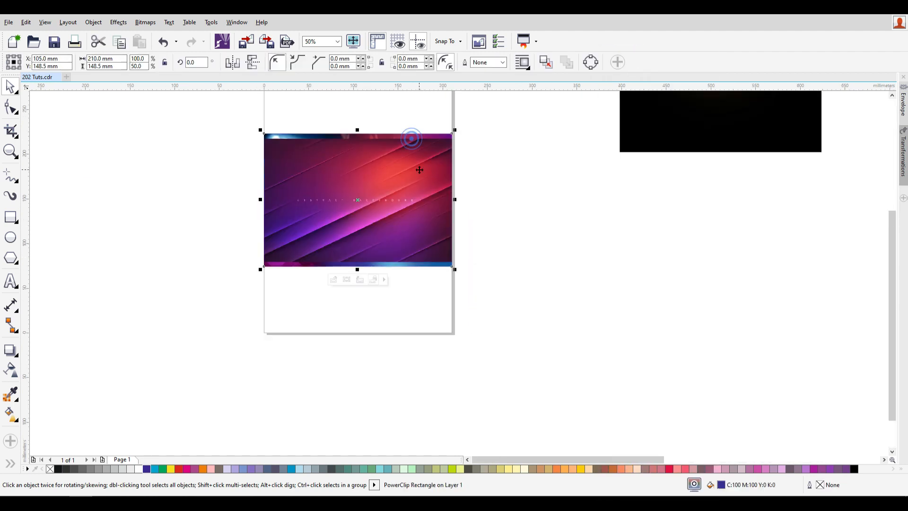
Step: Edit the PowerClip contents, scaling the striped image to about 127 by 72 mm and placing it over the frame's upper right corner
double_click(413, 180)
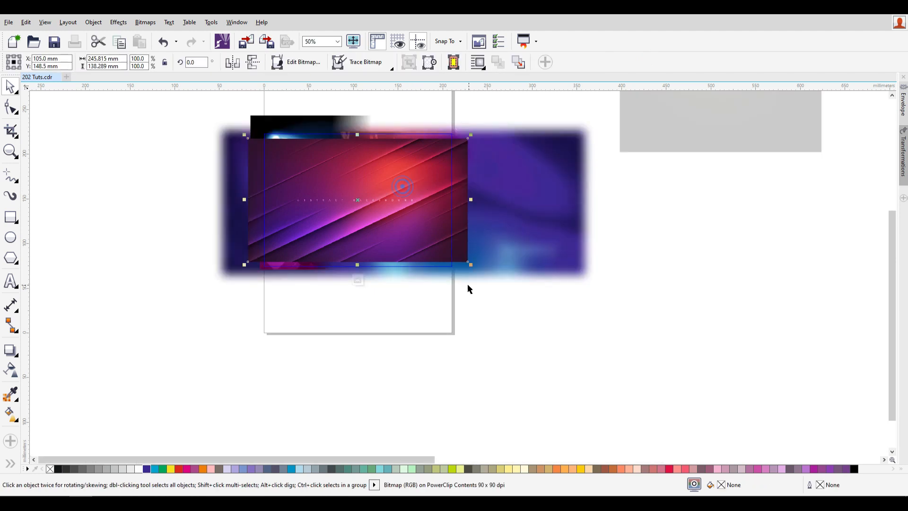
drag(472, 265, 339, 189)
drag(292, 159, 397, 133)
mouse_move(448, 165)
mouse_down()
mouse_move(472, 171)
mouse_move(450, 152)
mouse_up()
scroll(431, 149, up, 1)
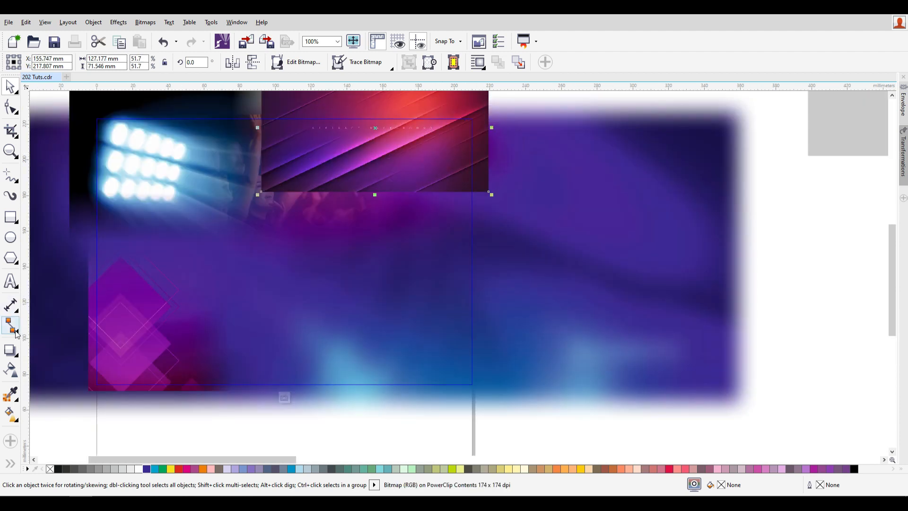
Step: Apply a downward linear transparency that fades the striped image's bottom edge, and finish editing the PowerClip
click(11, 370)
drag(376, 141, 375, 180)
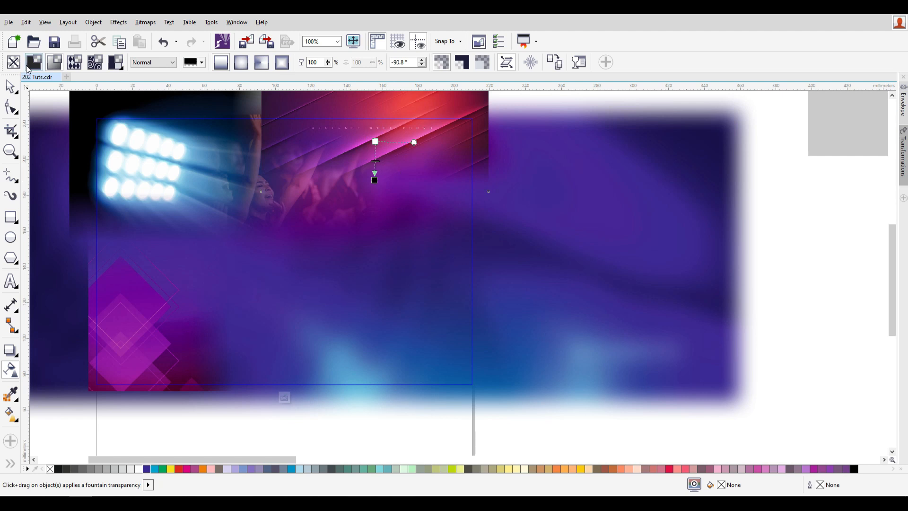
click(10, 87)
right_click(366, 126)
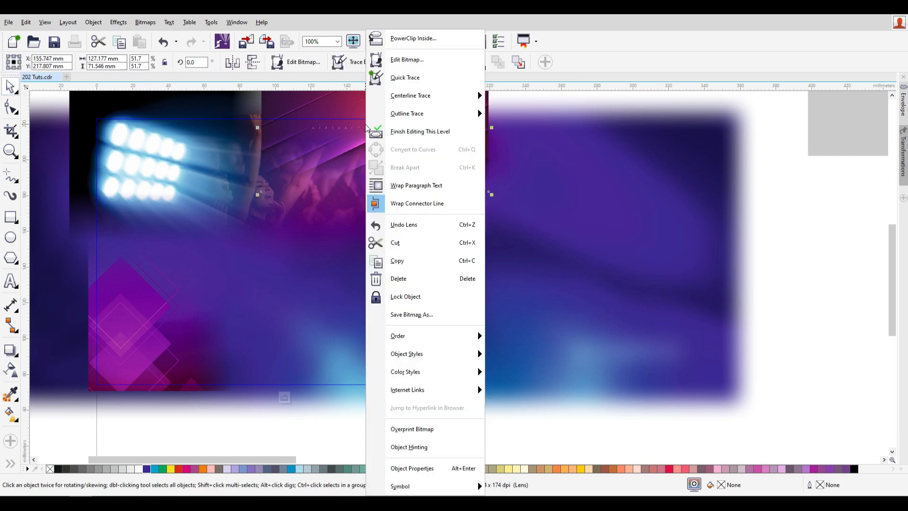
click(450, 131)
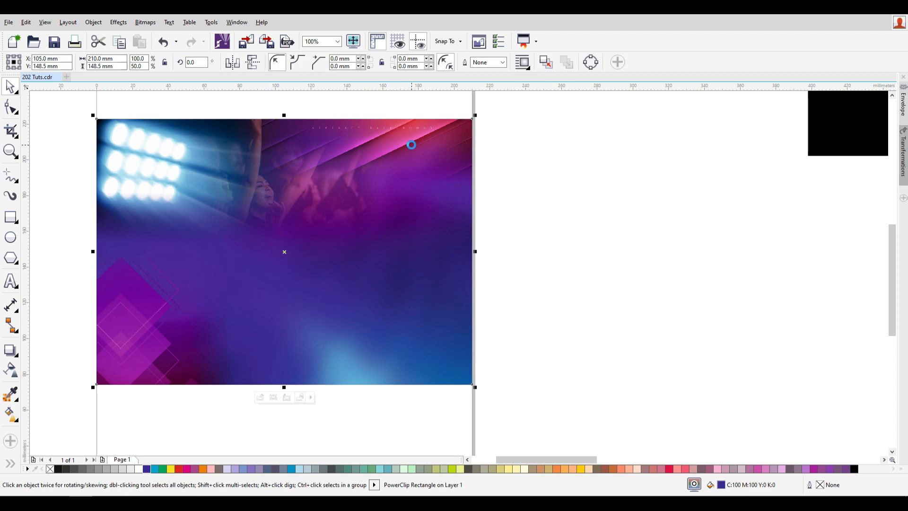
Step: Edit the PowerClip contents to shift the striped image slightly up and left behind the crowd image, and finish editing
ctrl+click(411, 142)
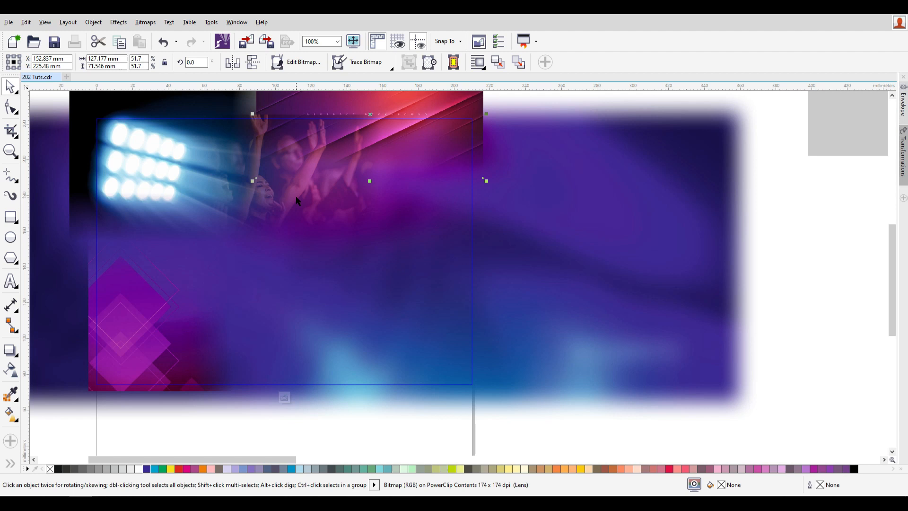
right_click(389, 142)
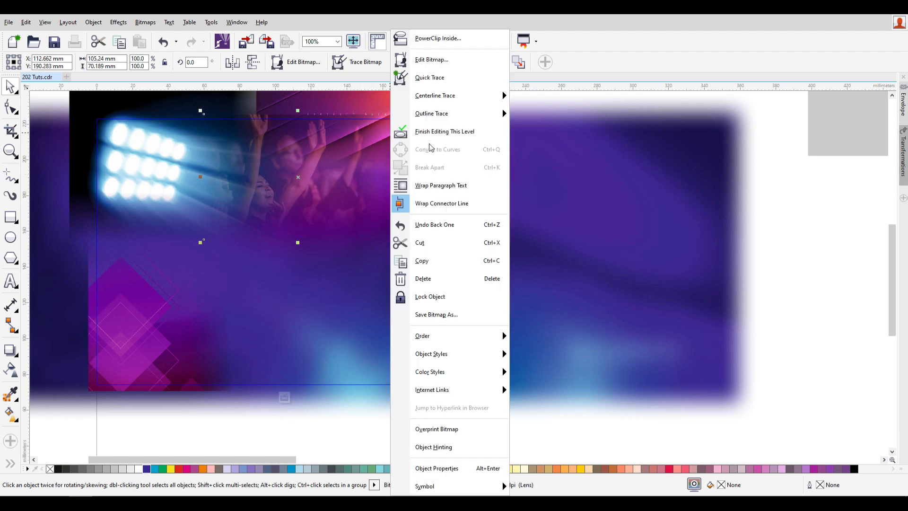
click(454, 130)
click(736, 185)
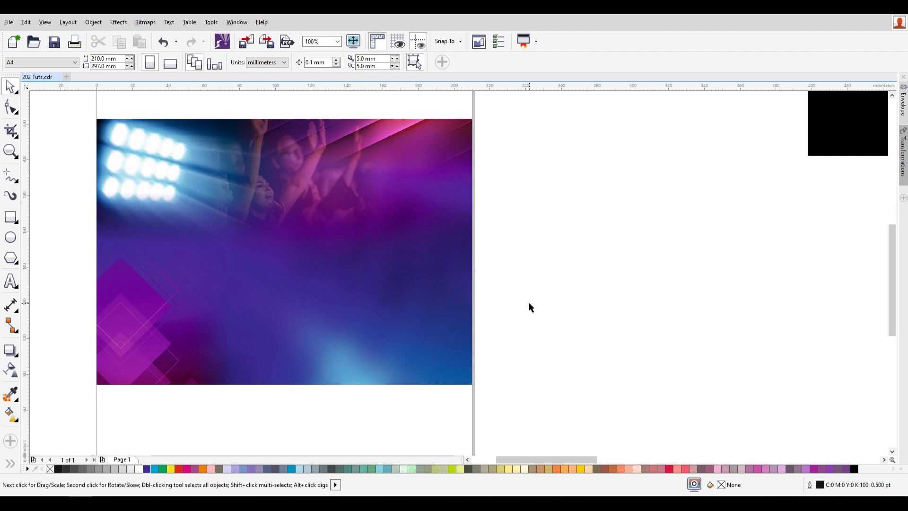
Step: Move the lens flare image and the remaining poster elements (Telugu title, portraits, dove, icons) closer to the page
scroll(529, 305, down, 3)
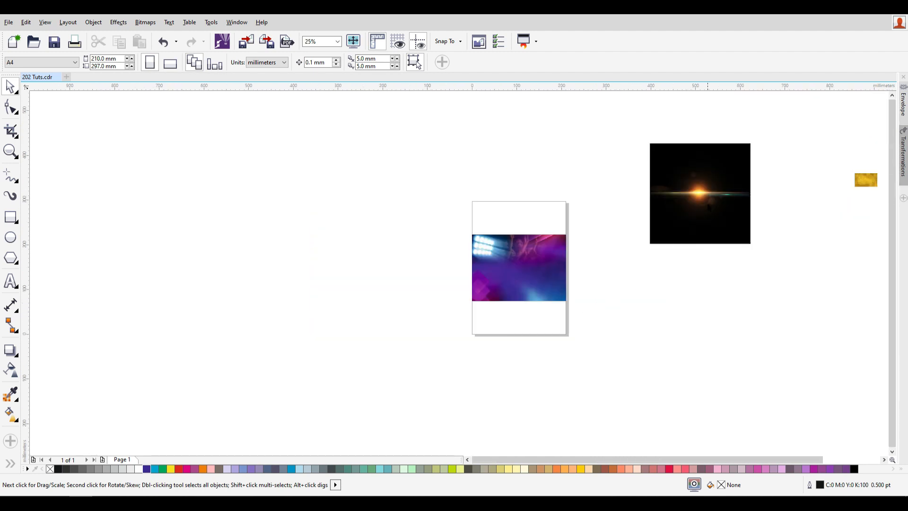
drag(709, 204, 635, 204)
scroll(657, 203, down, 1)
scroll(658, 226, down, 1)
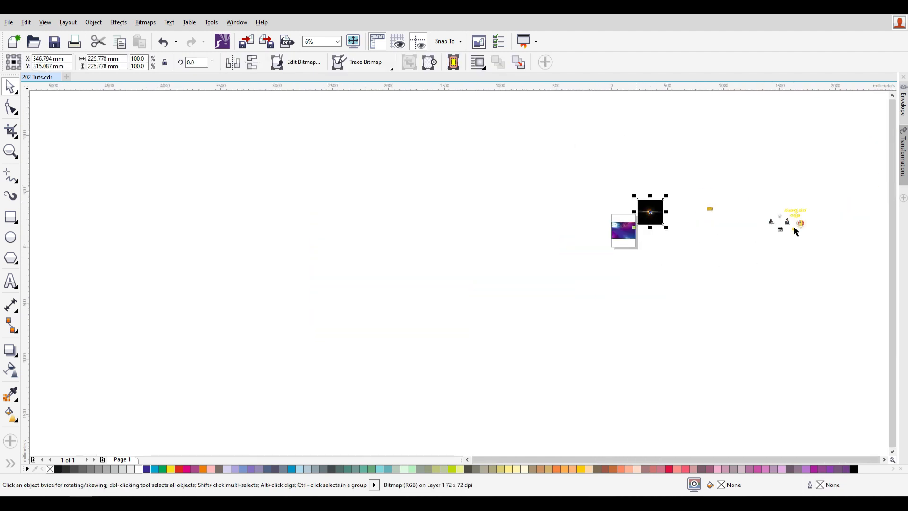
scroll(797, 232, up, 1)
drag(693, 158, 864, 273)
drag(767, 210, 511, 253)
scroll(412, 237, up, 2)
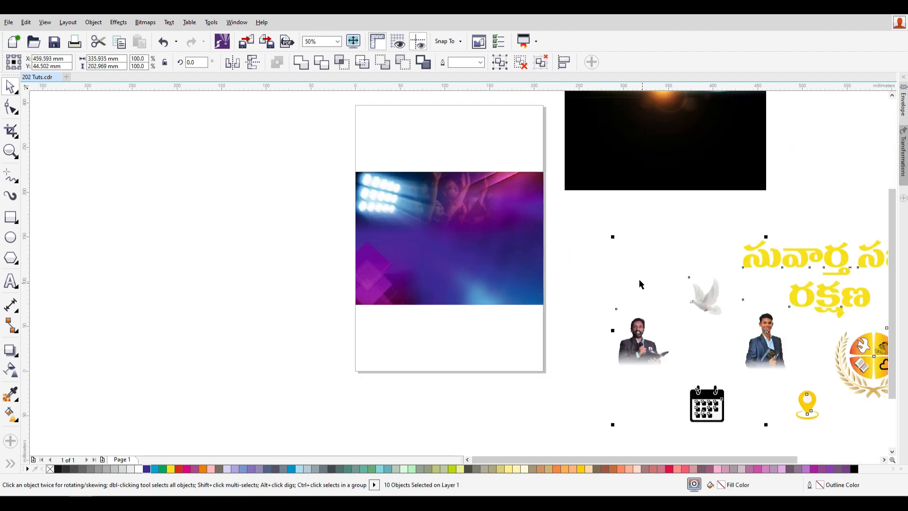
Step: Add the artistic text "dfsdf" on the blank page area just above the poster's top edge
scroll(484, 177, up, 1)
scroll(433, 209, up, 1)
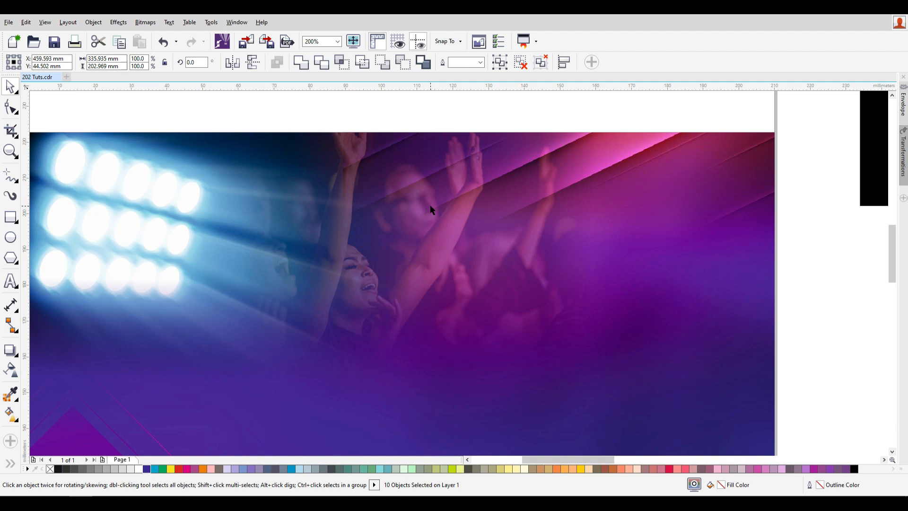
scroll(501, 273, down, 1)
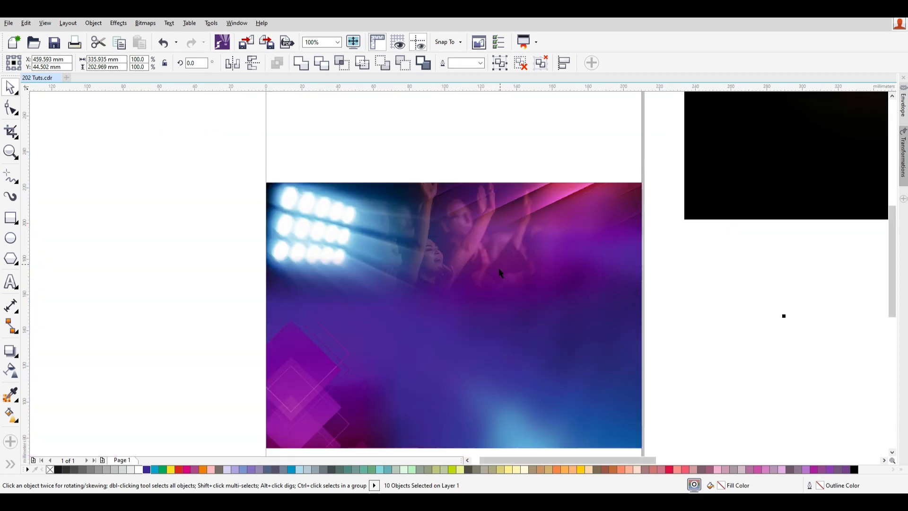
scroll(404, 228, down, 1)
scroll(483, 285, up, 1)
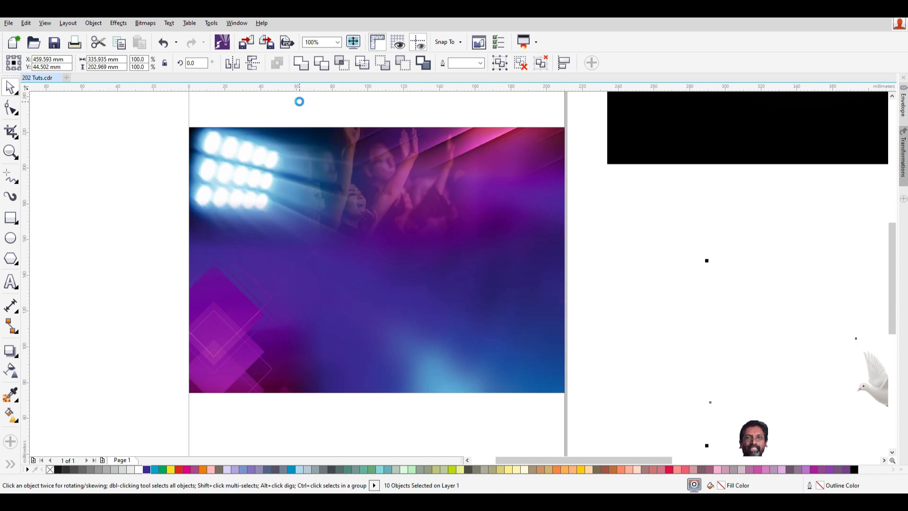
scroll(299, 100, up, 1)
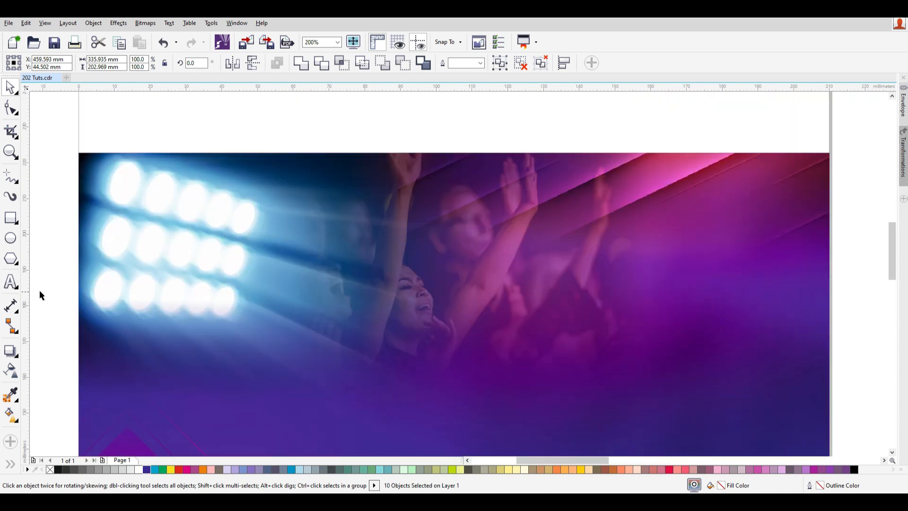
click(10, 283)
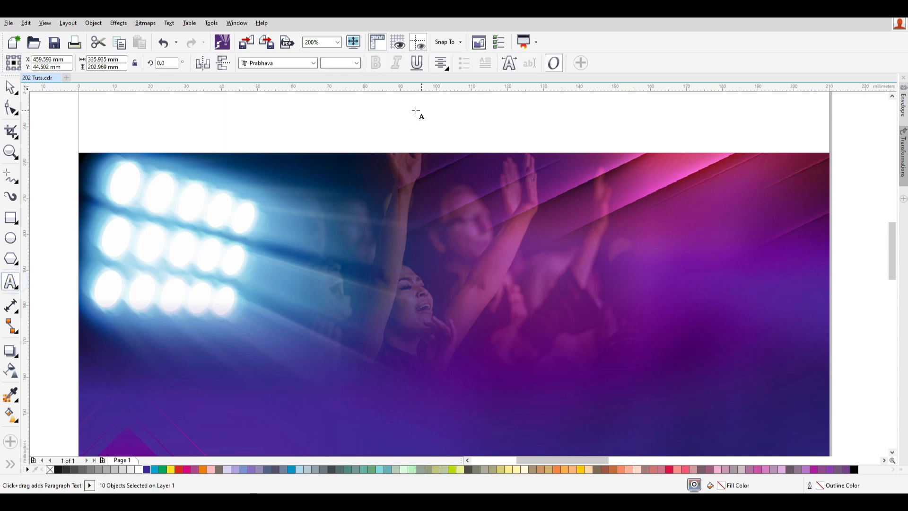
click(392, 133)
text(dfsdf)
Step: Change the font of all the "dfsdf" placeholder text to Ramabhadra
key(ctrl+a)
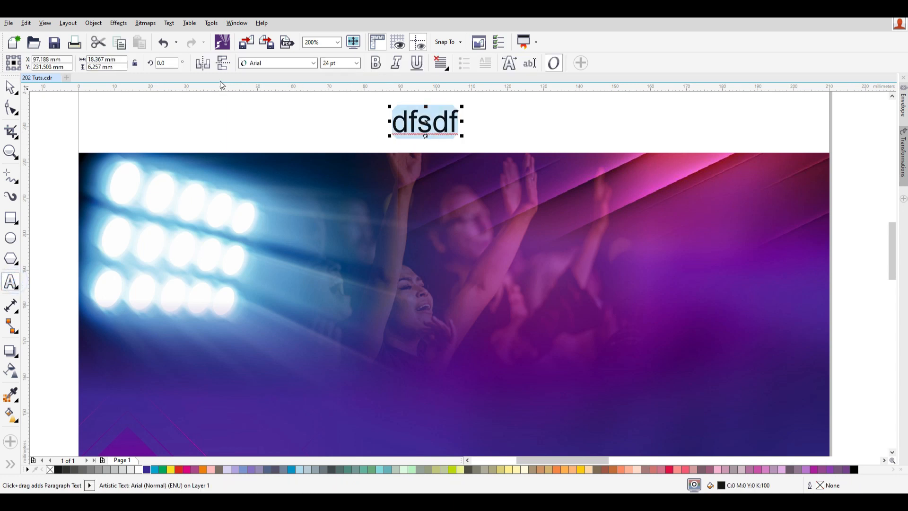
click(274, 64)
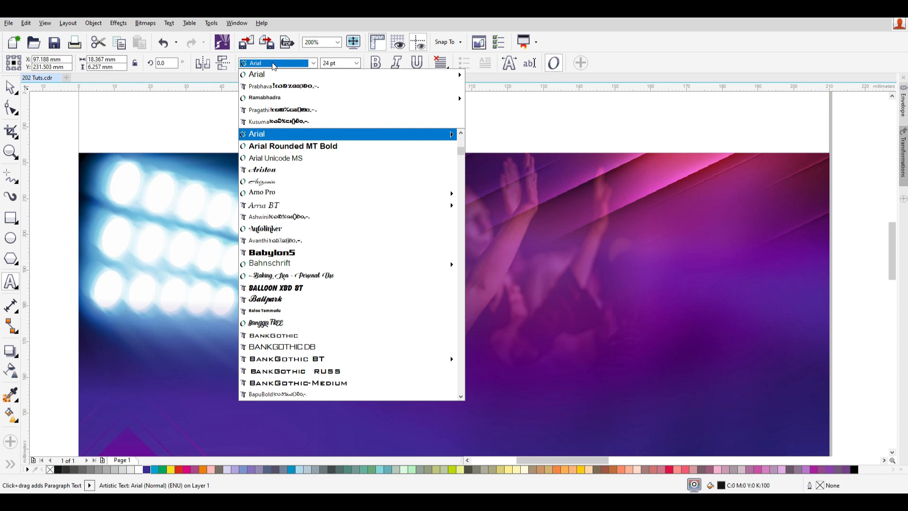
text(Ramabhadra)
key(Return)
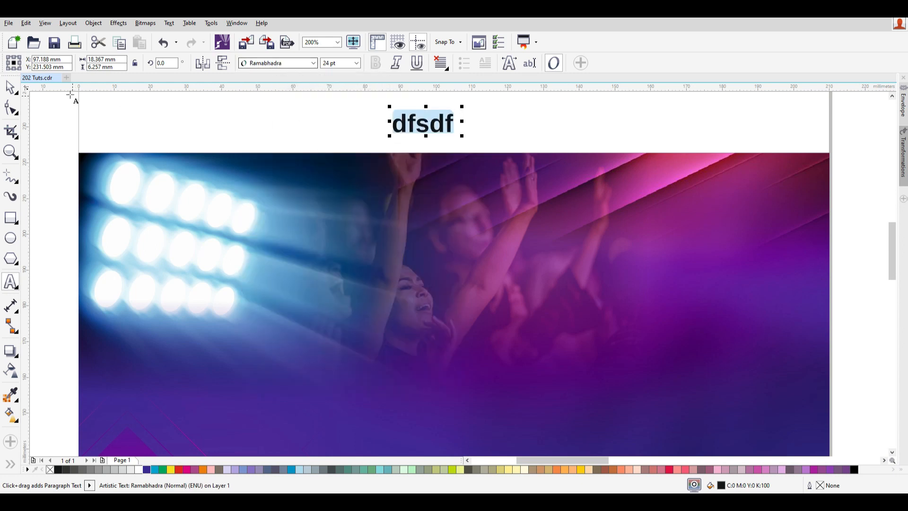
Step: Delete the placeholder text "dfsdf" above the poster
click(10, 87)
scroll(348, 159, down, 2)
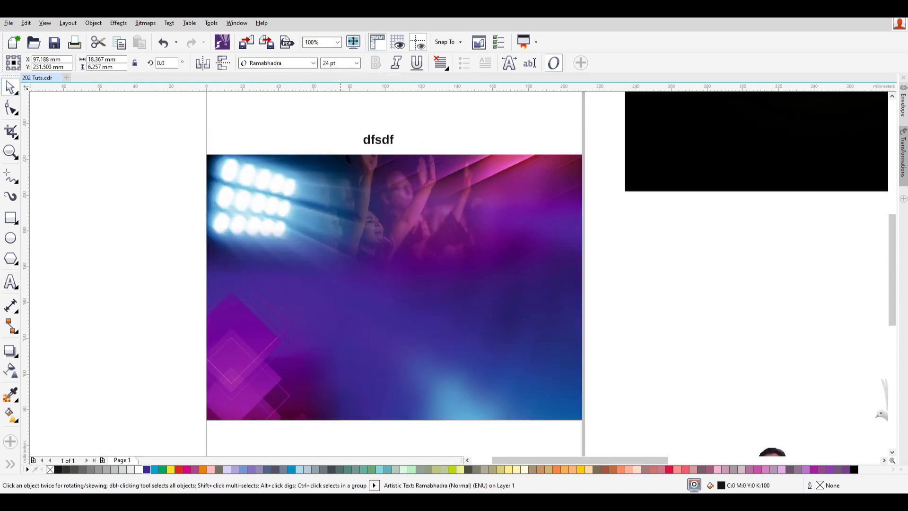
key(Delete)
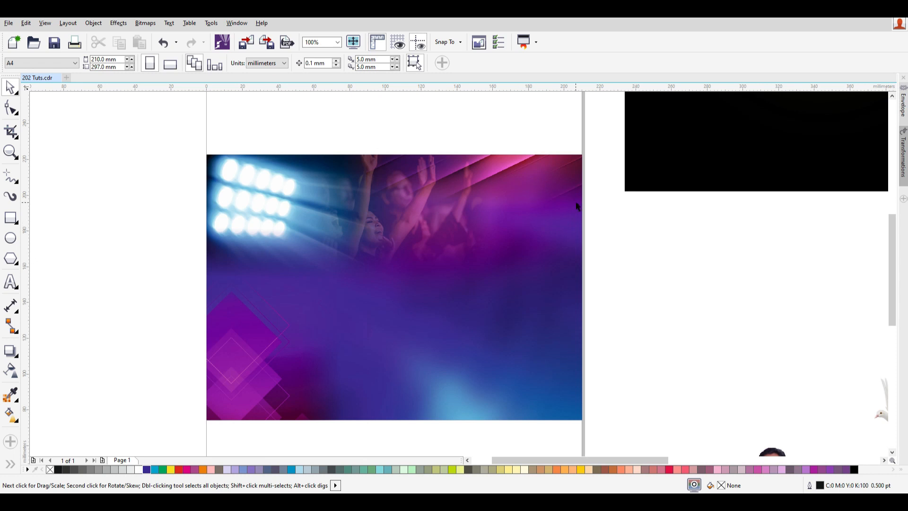
Step: Open the recent document Phamplet Work 2021.cdr from the LHSSS Works folder
click(10, 26)
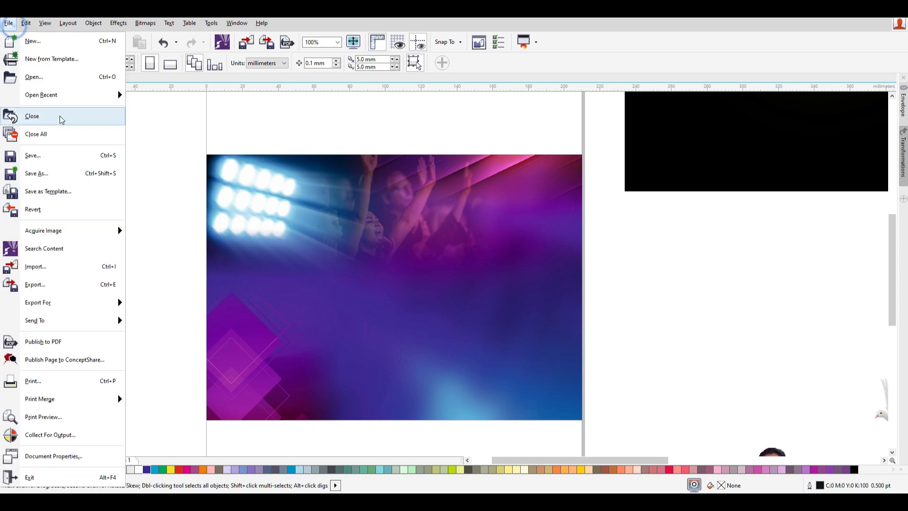
mouse_move(51, 96)
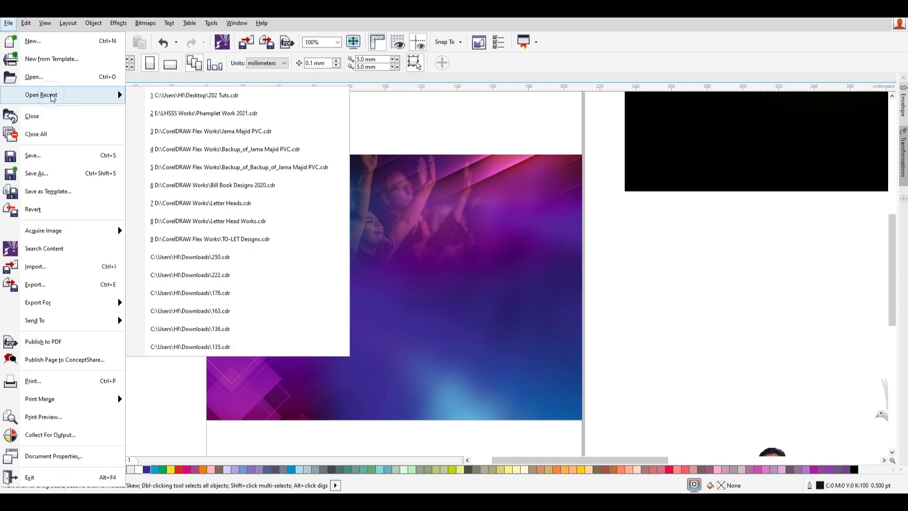
click(250, 114)
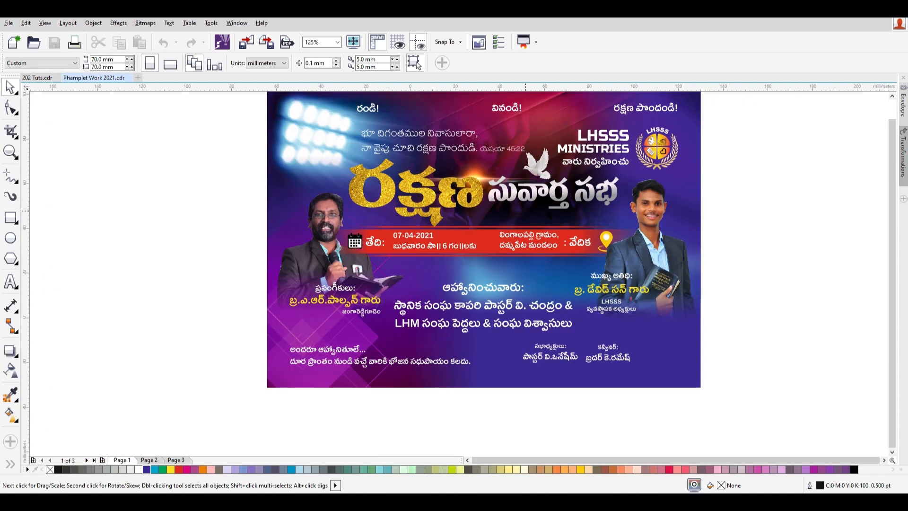
Step: Copy the phrases రండి!, వినండి! and రక్షణ పొందండి! from the finished poster into 202 Tuts.cdr, placing them near the poster's upper edge
ctrl+click(371, 113)
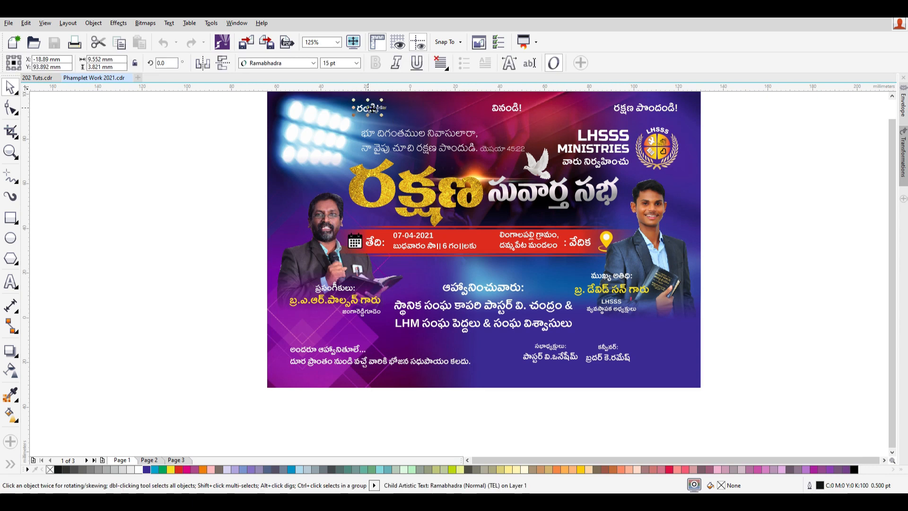
key(ctrl+c)
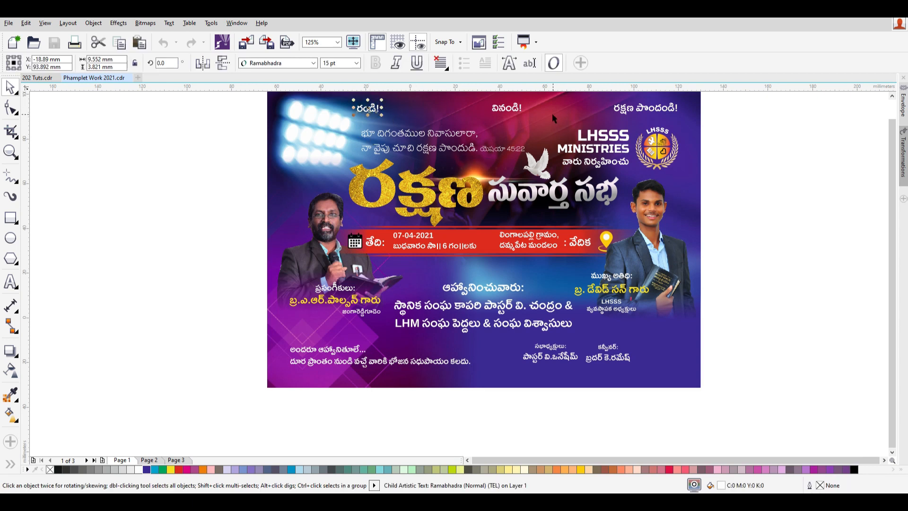
click(507, 112)
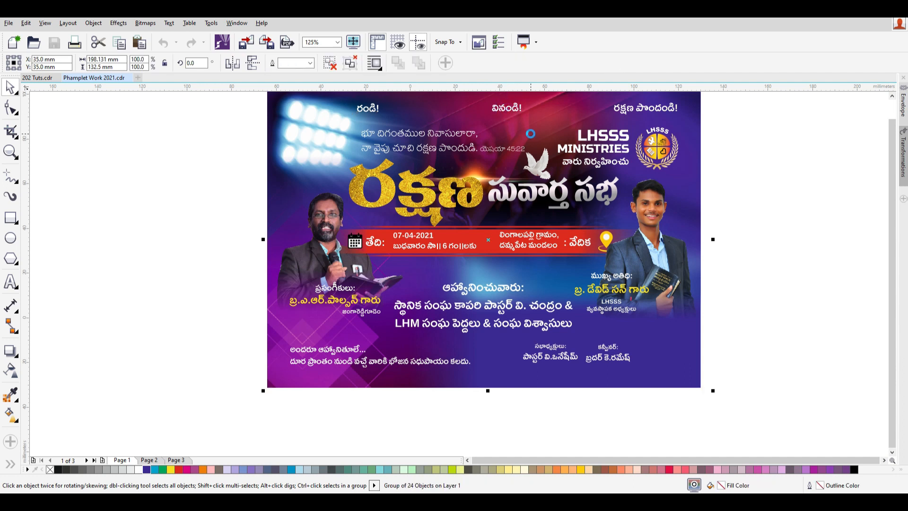
drag(799, 126, 356, 147)
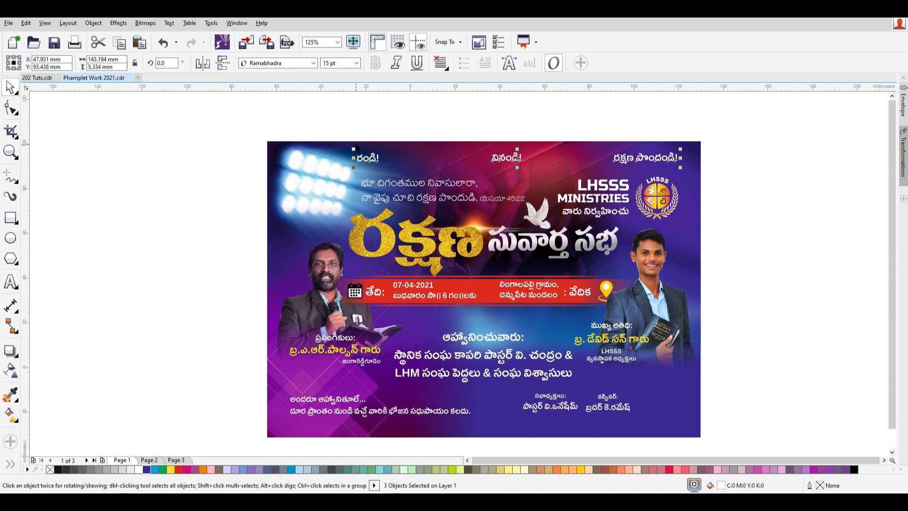
key(ctrl+c)
key(ctrl+Tab)
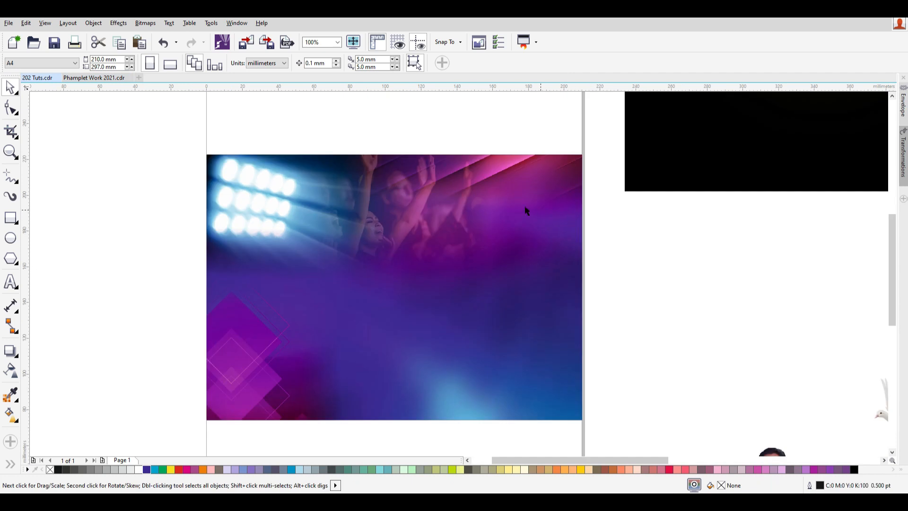
key(ctrl+v)
scroll(394, 175, up, 2)
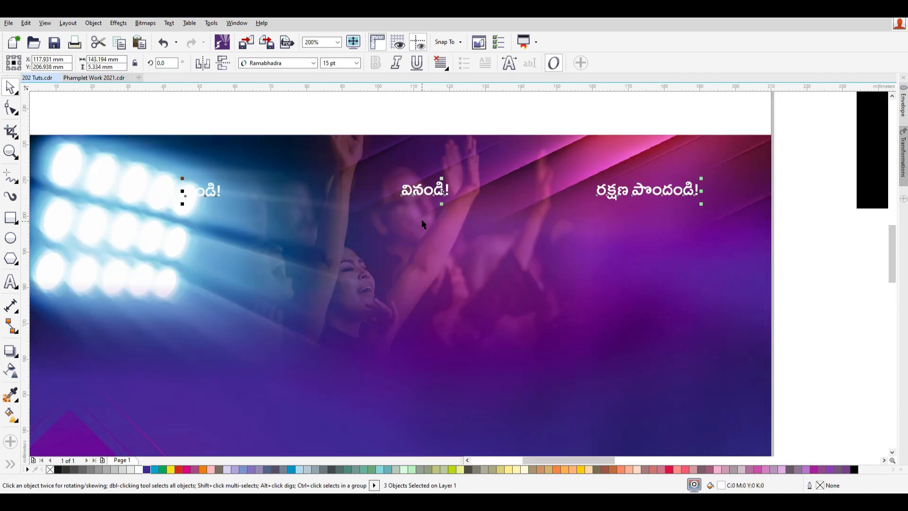
drag(418, 193, 462, 169)
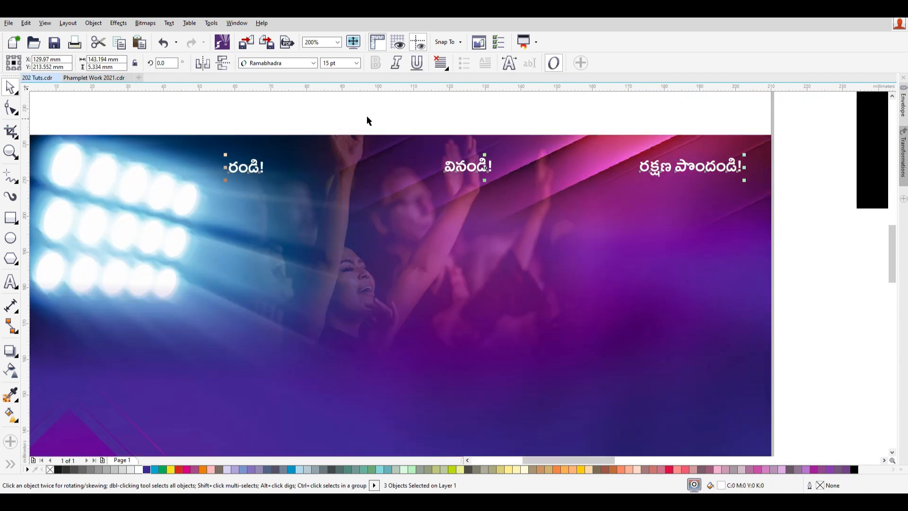
Step: Set the font size of all three pasted Telugu phrases to 18 pt
click(358, 111)
drag(463, 203, 762, 221)
click(340, 63)
text(18)
key(Return)
Step: Shift the phrases వినండి! and రక్షణ పొందండి! left so that they sit closer to రండి!
click(491, 127)
drag(487, 169, 456, 168)
drag(677, 176, 630, 177)
drag(207, 113, 720, 235)
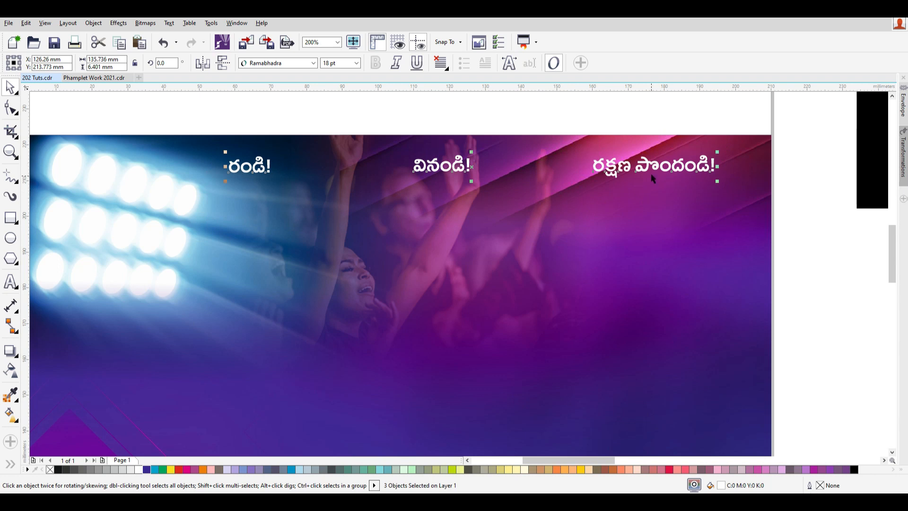
click(561, 111)
drag(451, 173, 362, 174)
drag(601, 179, 514, 179)
Step: Distribute the three Telugu phrases evenly by their horizontal centres and align them in one row
drag(175, 110, 676, 225)
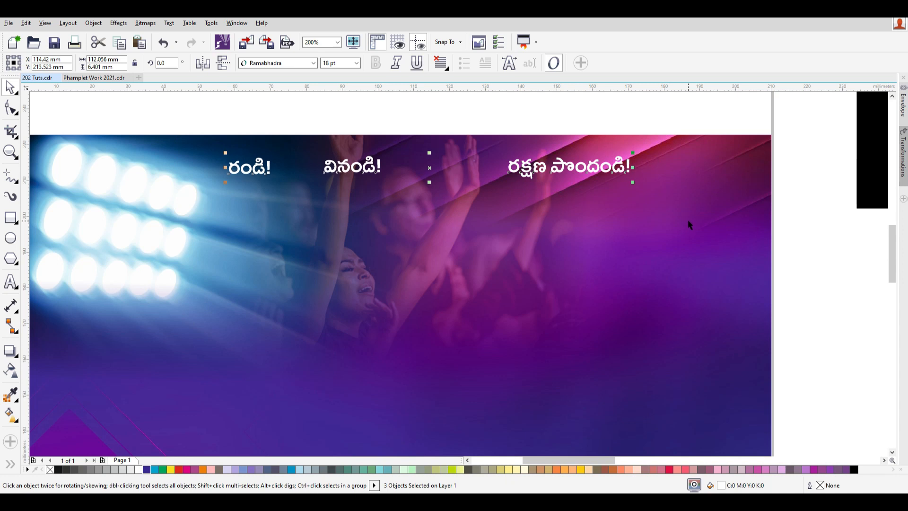
key(shift+c)
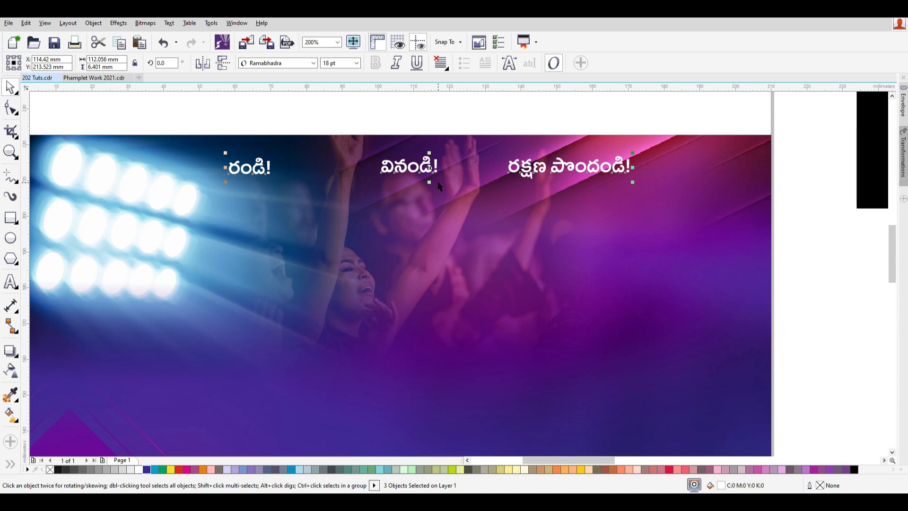
key(t)
key(e)
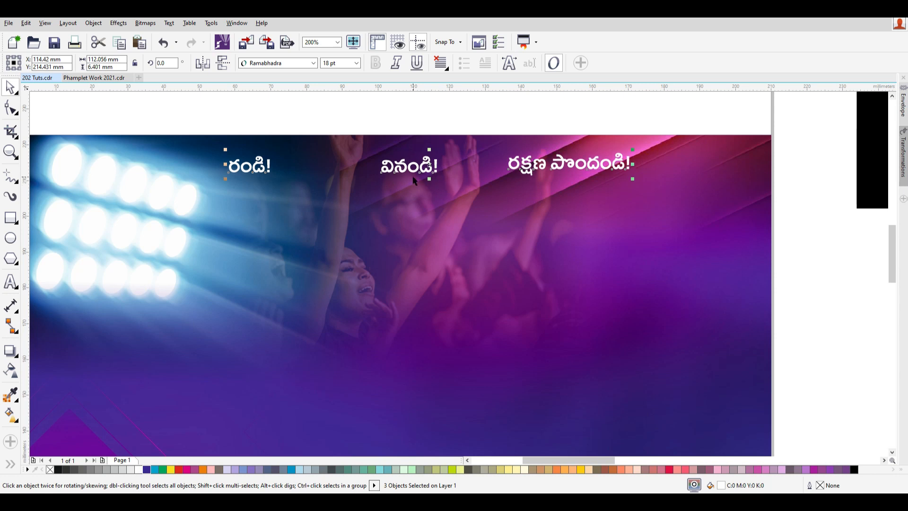
click(445, 103)
drag(174, 104, 714, 206)
key(l)
key(ctrl+z)
key(c)
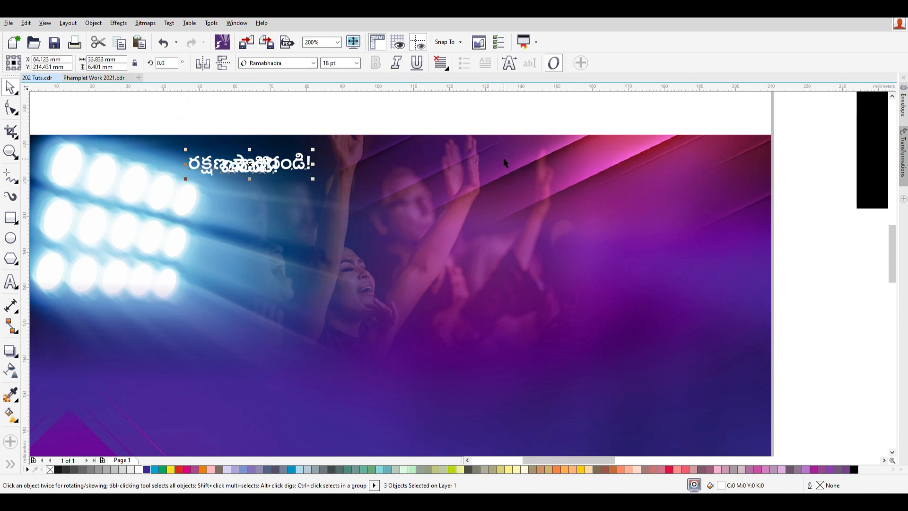
key(ctrl+z)
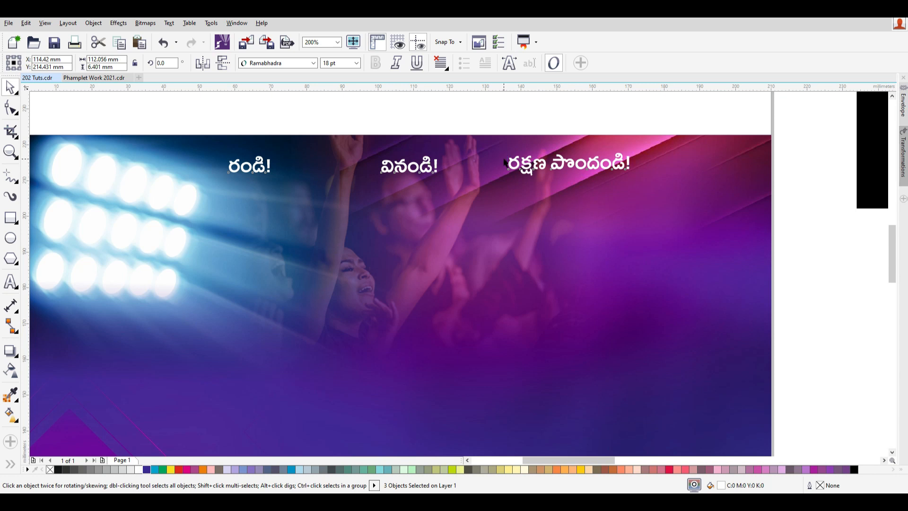
Step: Align the three phrases on a common horizontal centre line and move రక్షణ పొందండి! farther right on the poster
key(e)
scroll(435, 141, down, 2)
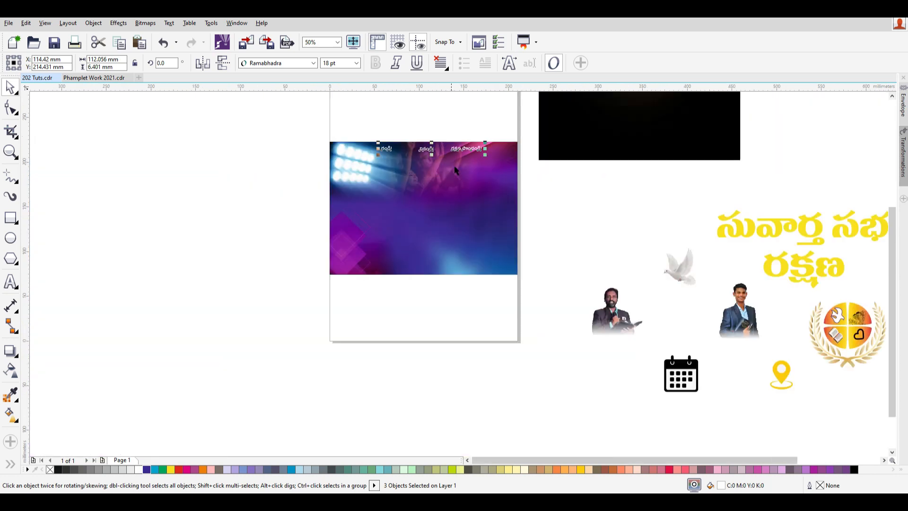
scroll(458, 165, up, 1)
scroll(500, 143, up, 1)
drag(537, 166, 584, 178)
scroll(573, 187, down, 1)
click(525, 103)
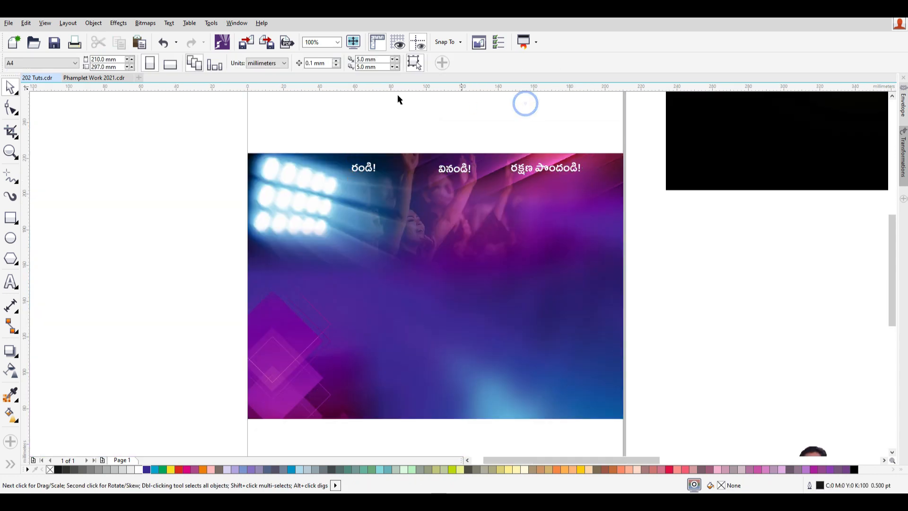
Step: Copy the two-line Telugu verse from Phamplet Work 2021.cdr into 202 Tuts.cdr, placing it beside the stadium lights beneath రండి!
click(93, 78)
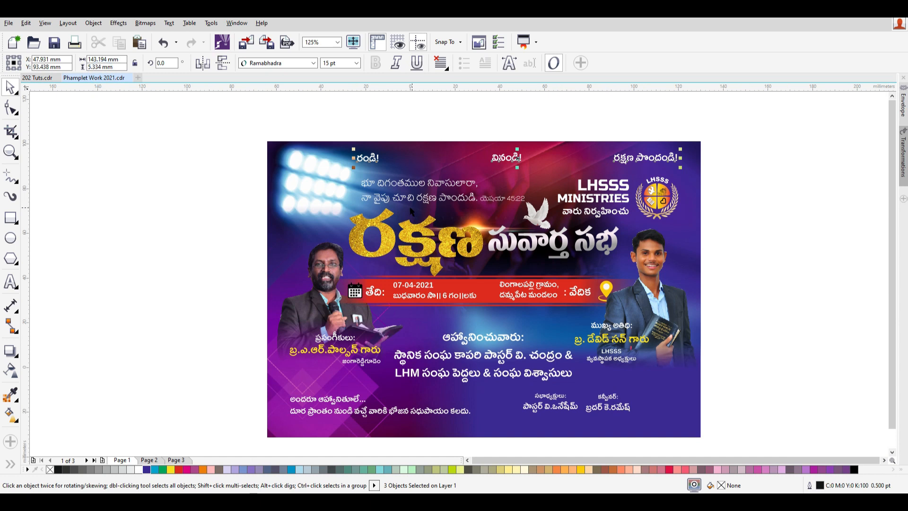
click(404, 187)
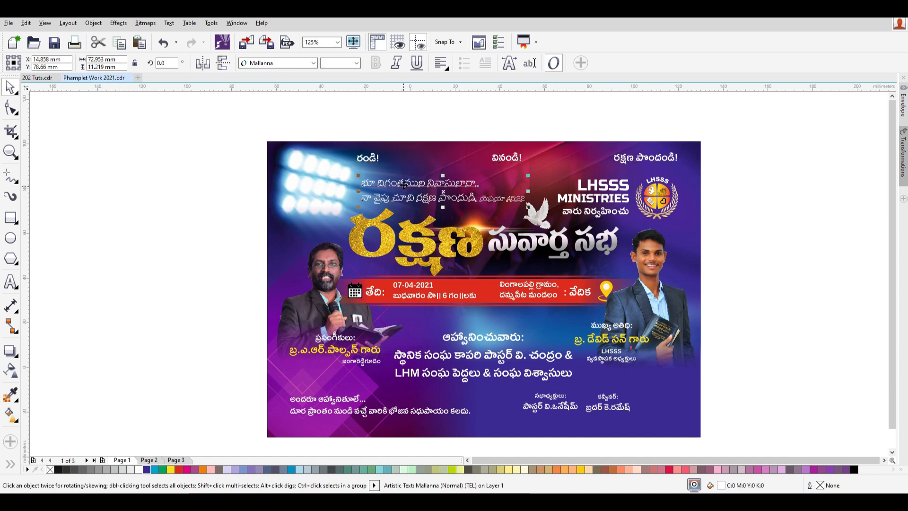
key(ctrl+Tab)
key(ctrl+v)
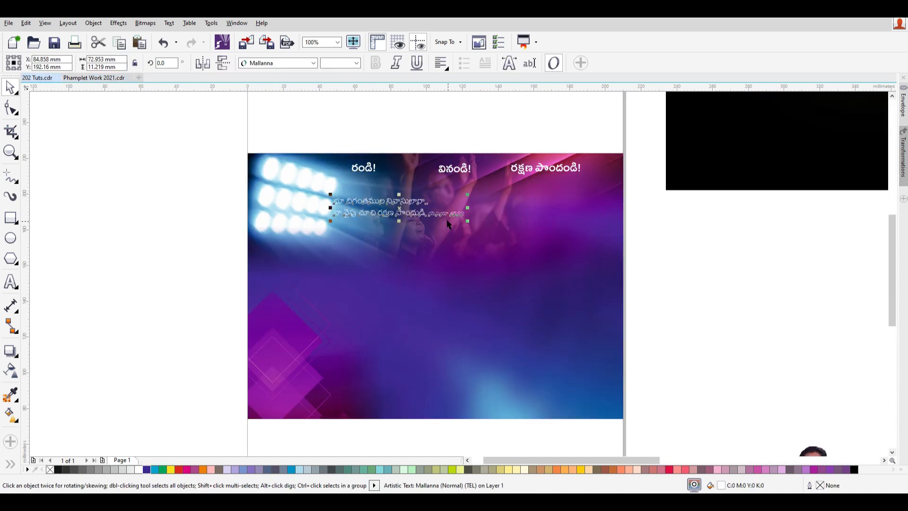
drag(379, 202, 389, 199)
Step: Copy the LHSSS MINISTRIES heading, its Telugu line and the round emblem from the finished poster, placing them beneath రక్షణ పొందండి! in 202 Tuts.cdr
click(98, 78)
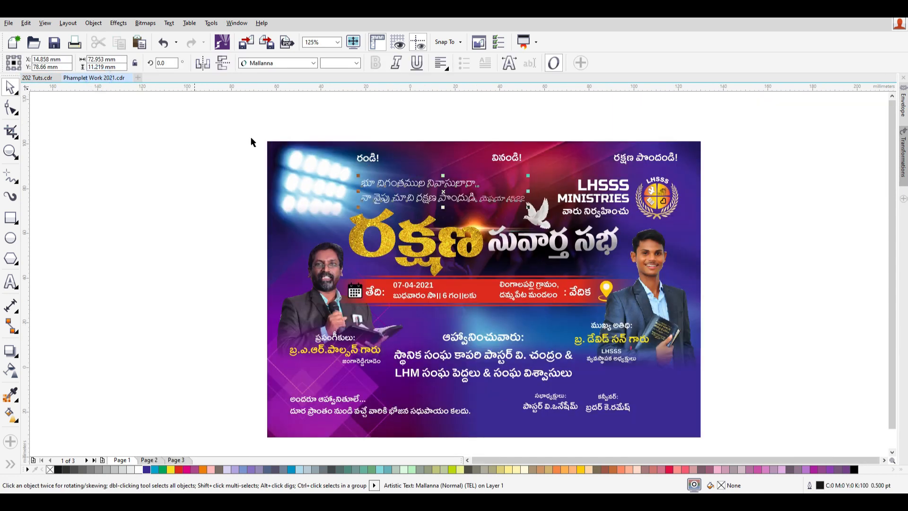
click(593, 182)
click(597, 195)
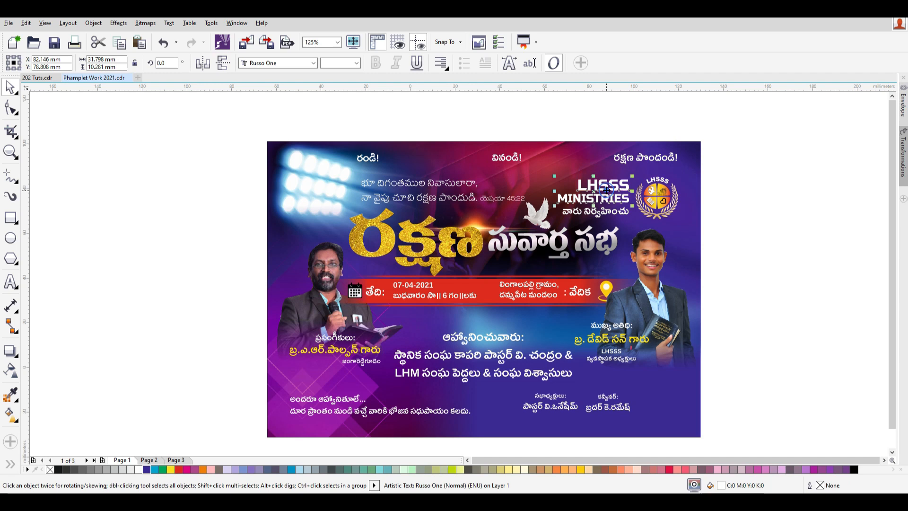
shift+click(616, 214)
drag(792, 237, 511, 162)
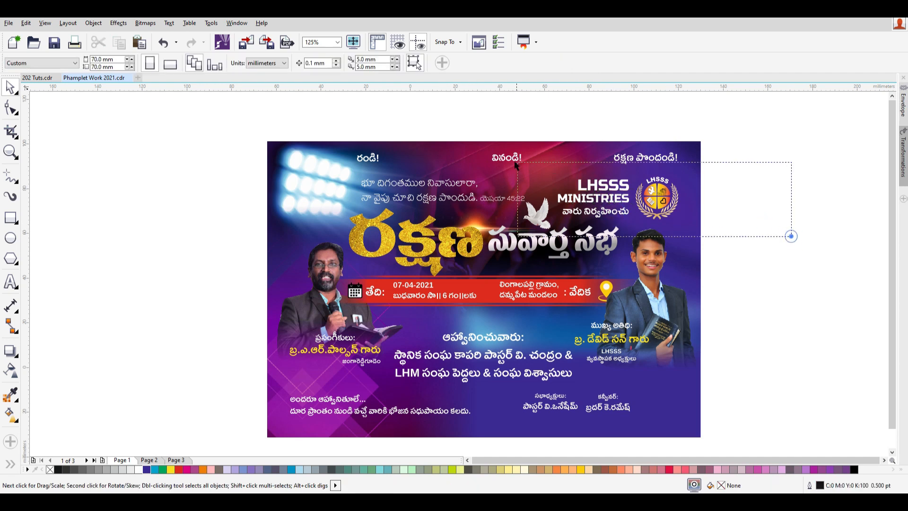
drag(757, 238, 552, 171)
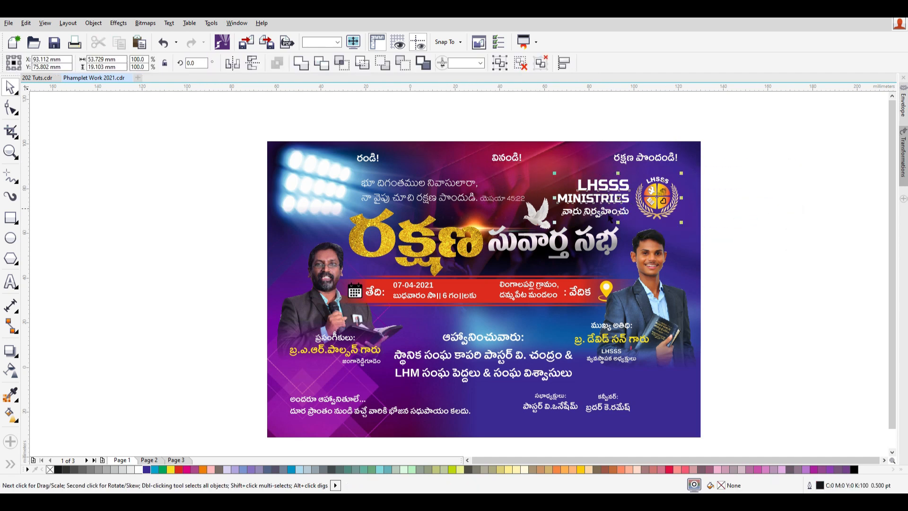
drag(594, 192, 636, 193)
key(ctrl+z)
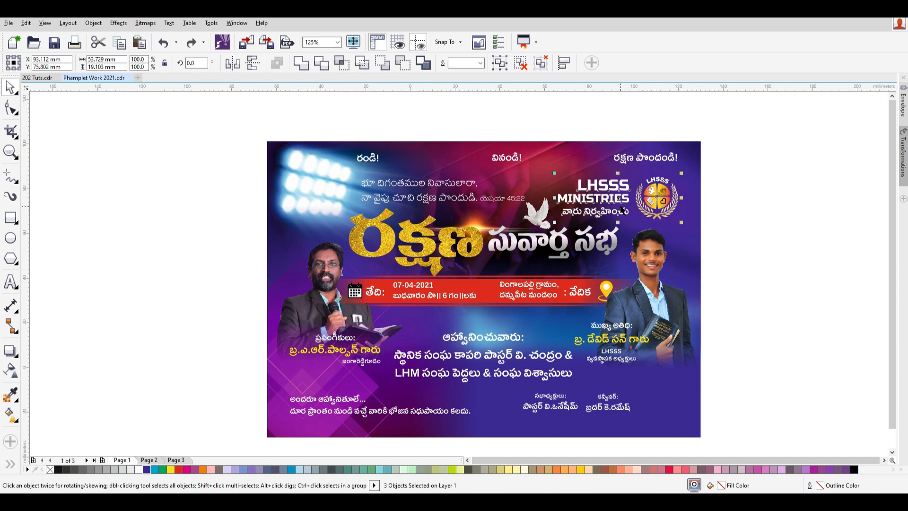
key(ctrl+Tab)
key(ctrl+v)
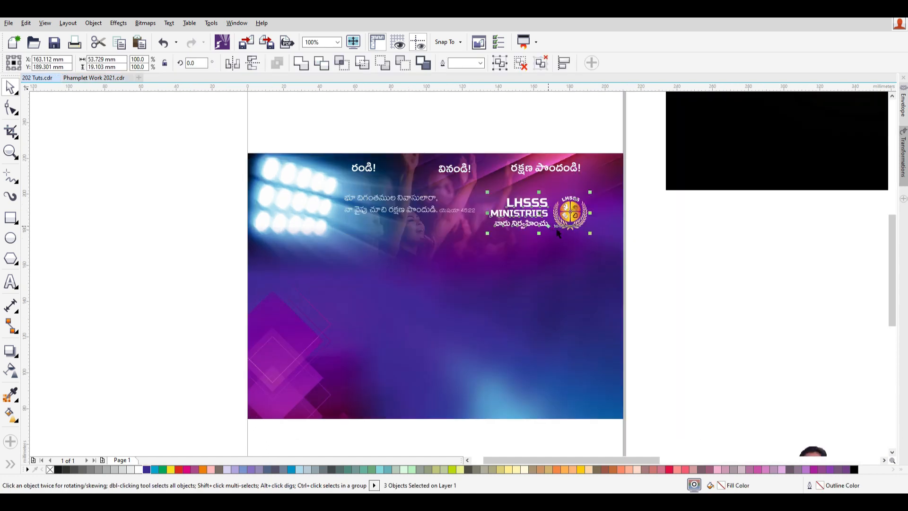
drag(542, 205, 542, 199)
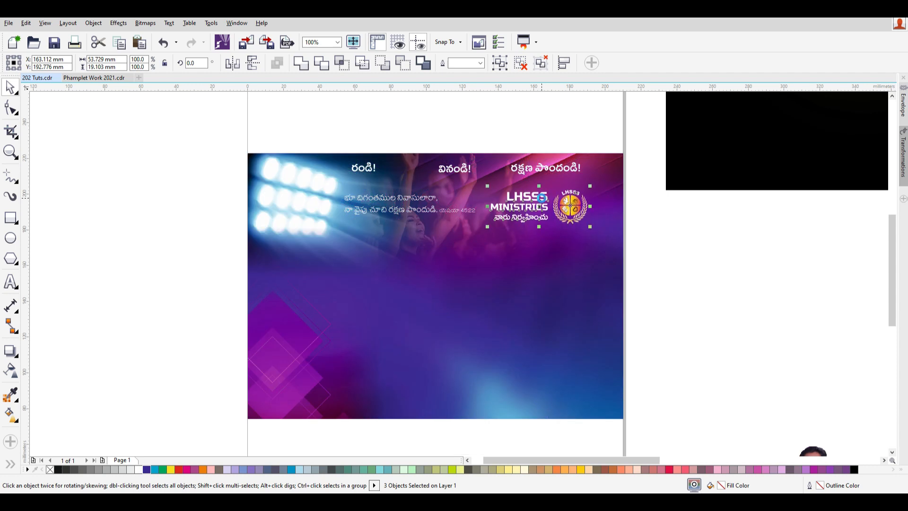
click(662, 223)
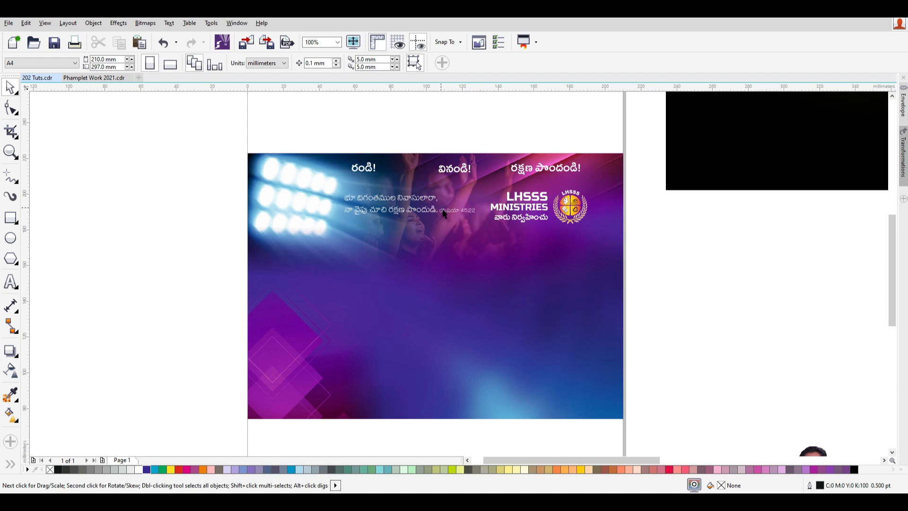
Step: Place the yellow title సువార్త సభ on the poster beneath the LHSSS MINISTRIES heading and scale it down to about 98 mm wide
scroll(474, 209, down, 2)
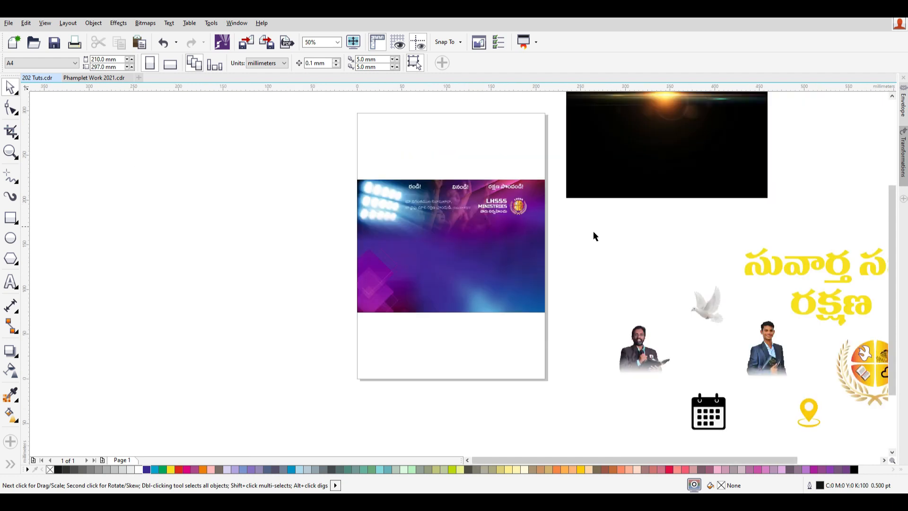
drag(801, 287, 452, 240)
key(ctrl+z)
key(ctrl+z)
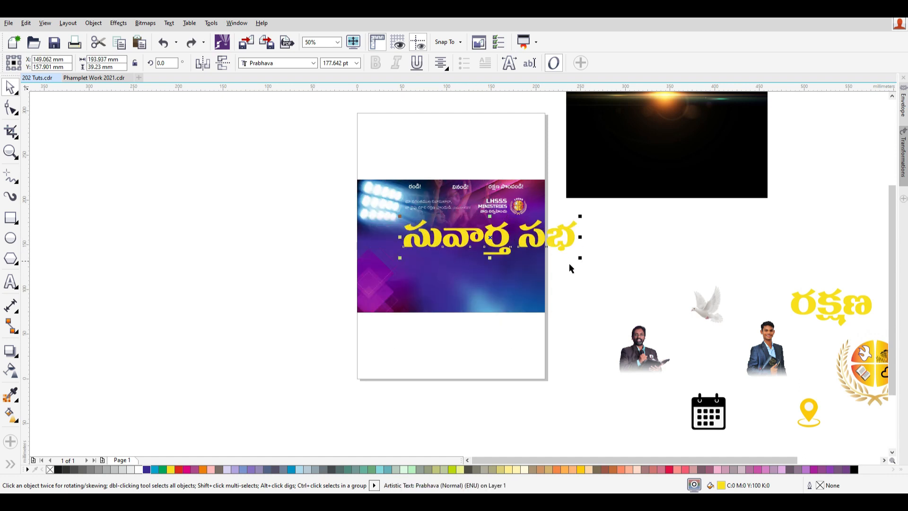
drag(578, 258, 547, 256)
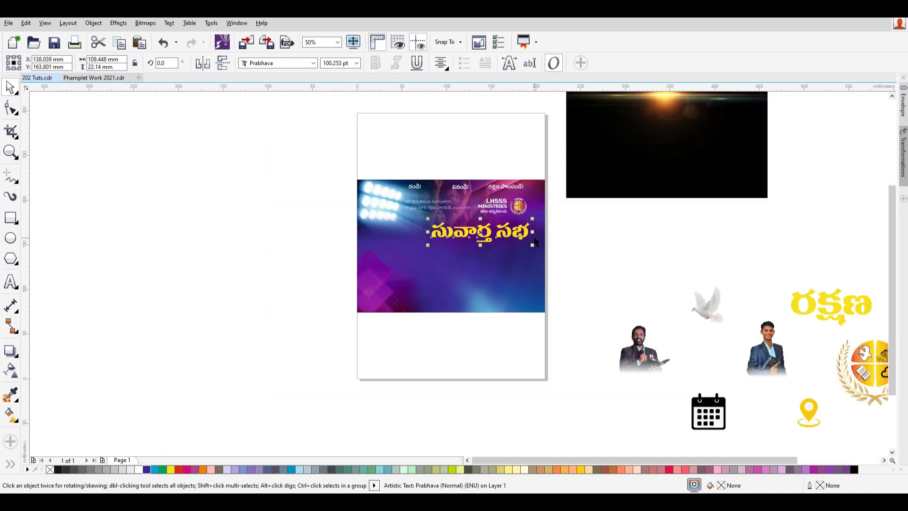
scroll(535, 243, up, 1)
drag(531, 247, 498, 242)
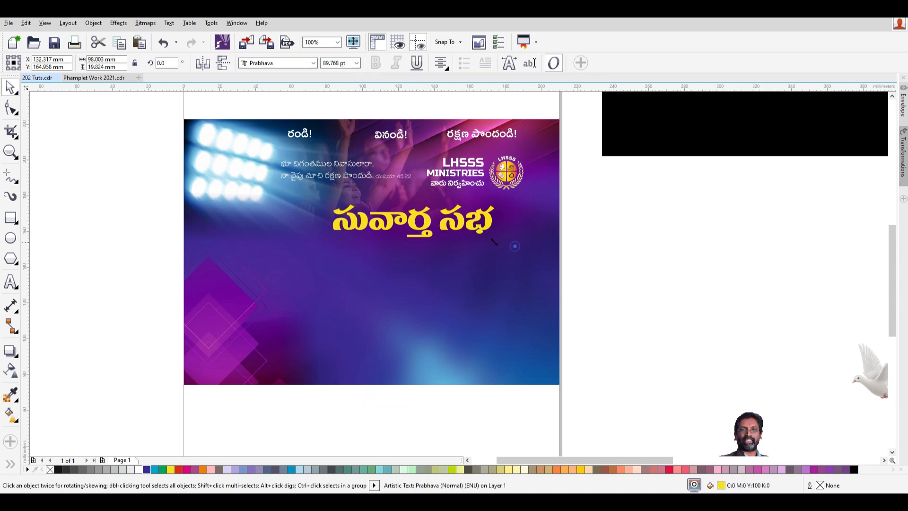
Step: Stretch సువార్త సభ taller, then place the yellow word రక్షణ in front of it on the poster, scaled down to about 60 mm wide
drag(419, 252, 418, 259)
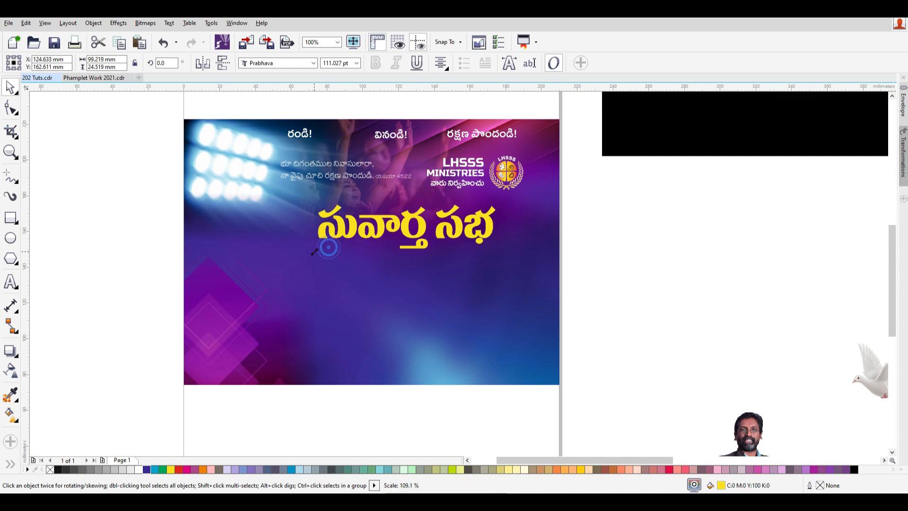
click(626, 238)
scroll(694, 269, down, 2)
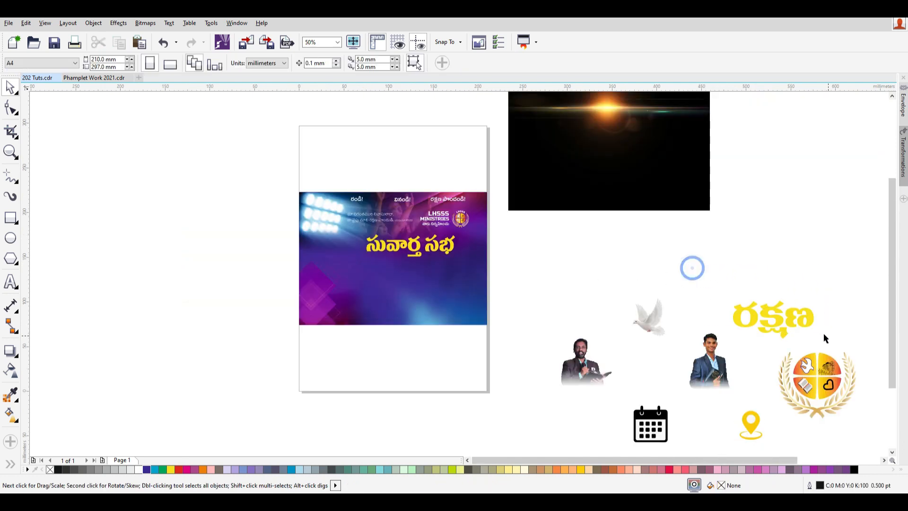
click(802, 320)
drag(802, 320, 369, 242)
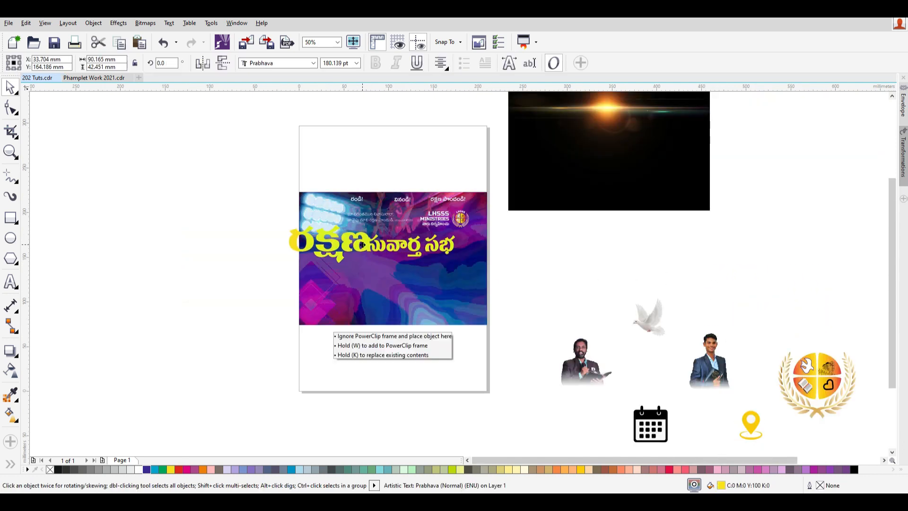
scroll(369, 242, up, 3)
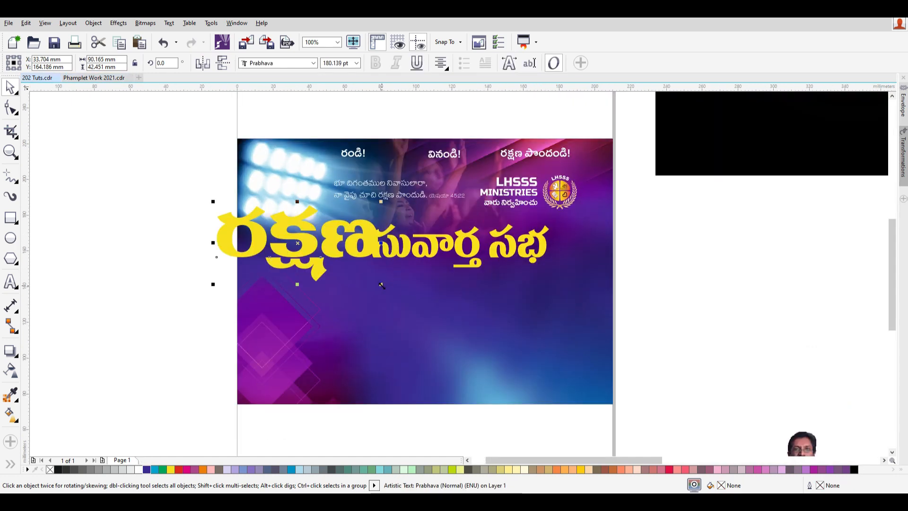
drag(382, 285, 326, 258)
drag(269, 228, 349, 247)
Step: Scale సువార్త సభ down to about 73 mm wide and move it close beside రక్షణ
click(438, 246)
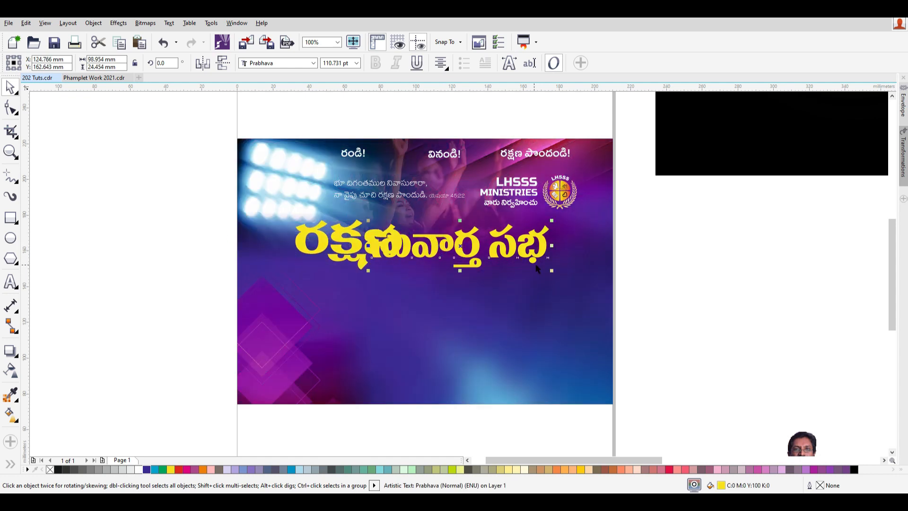
drag(552, 270, 542, 247)
shift+click(393, 243)
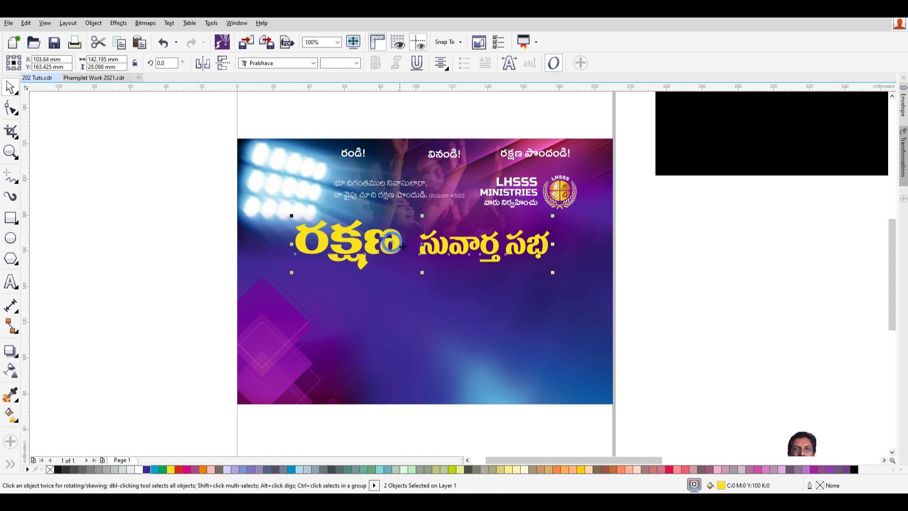
click(649, 276)
drag(495, 251, 485, 251)
Step: Stretch the word రక్షణ upward to about 31 mm tall, keeping its width
drag(665, 284, 183, 213)
click(367, 246)
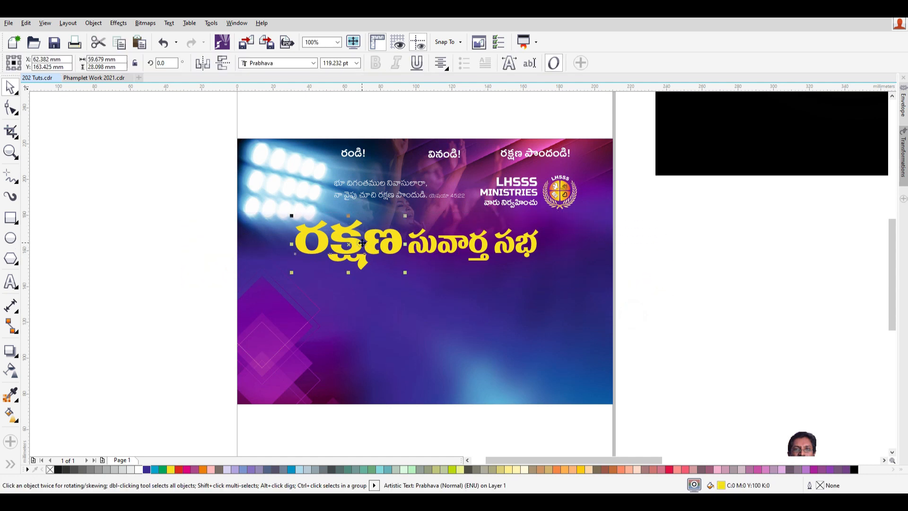
drag(353, 215, 354, 208)
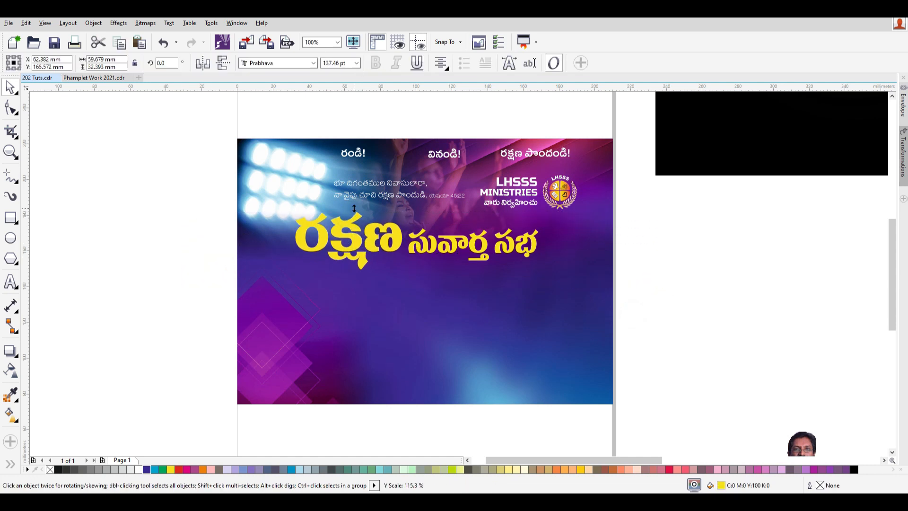
click(651, 295)
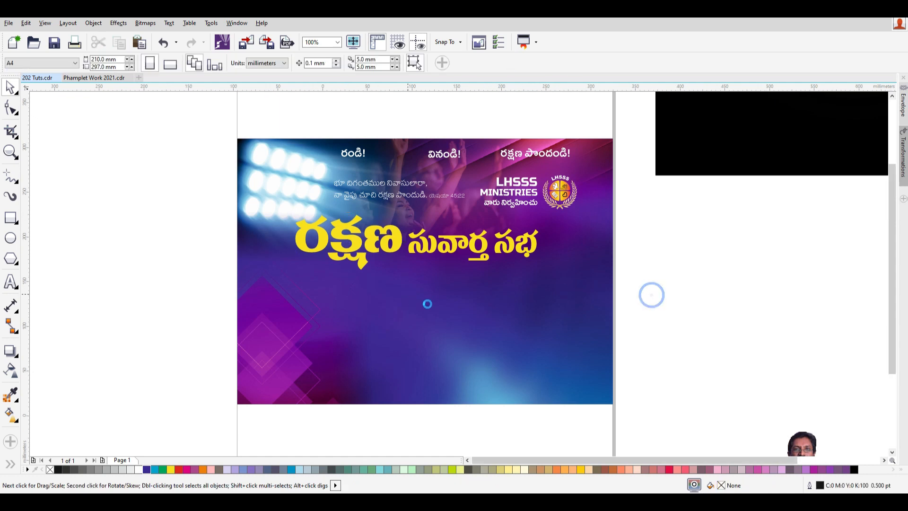
Step: Move the gold glitter texture beside the poster and PowerClip it inside the word రక్షణ
scroll(427, 303, down, 2)
scroll(569, 283, down, 2)
drag(846, 201, 569, 288)
scroll(513, 294, up, 2)
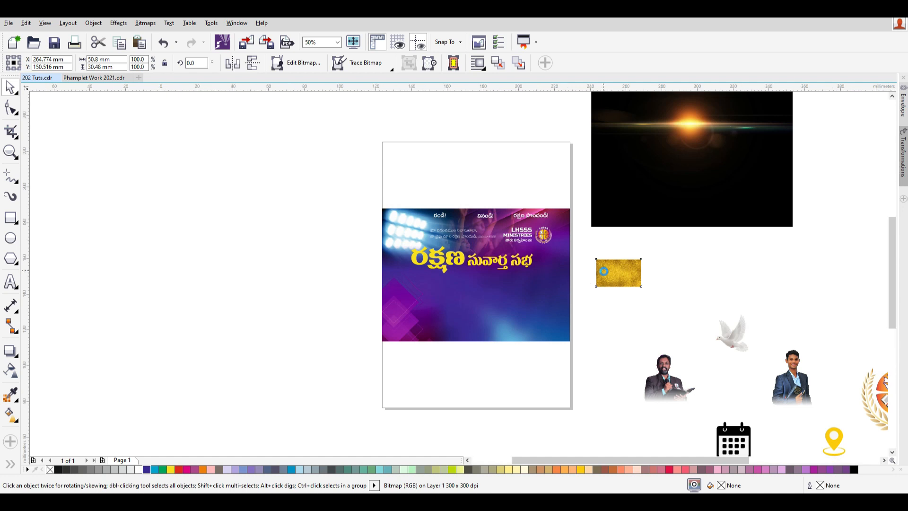
scroll(603, 271, up, 2)
right_click(632, 266)
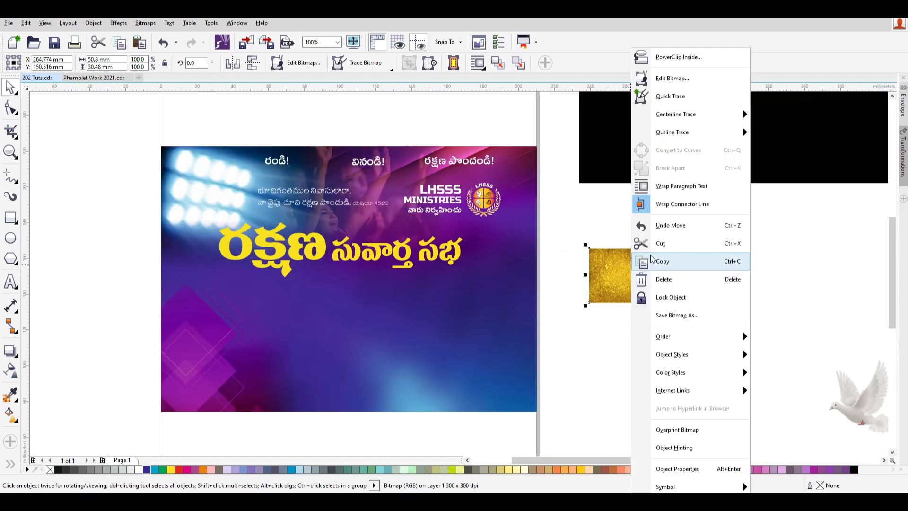
click(695, 57)
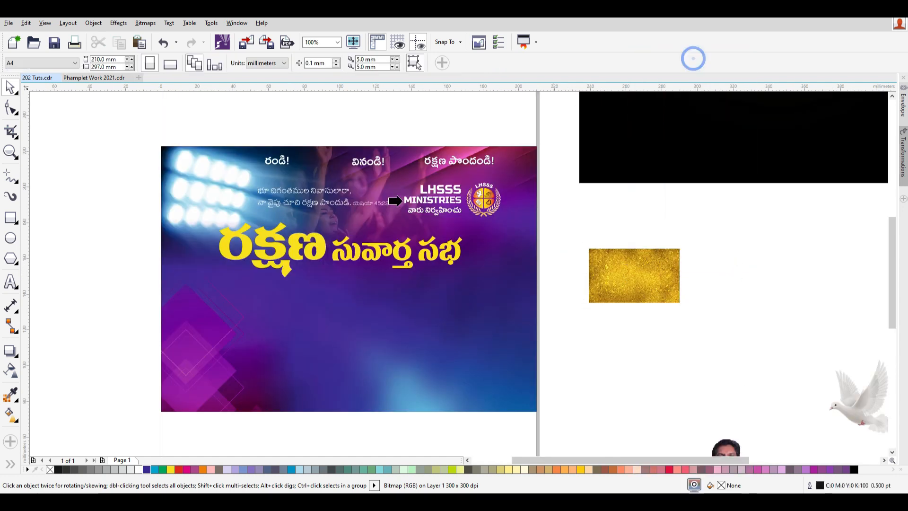
click(282, 249)
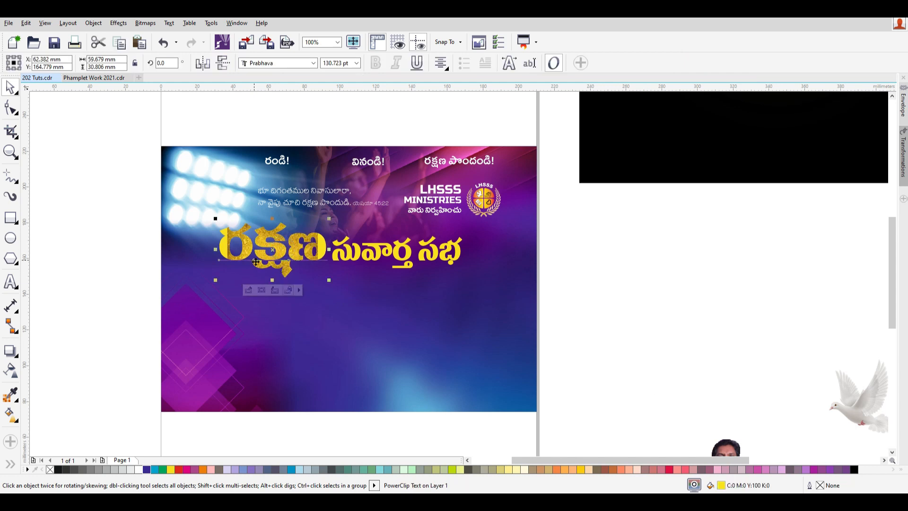
double_click(278, 251)
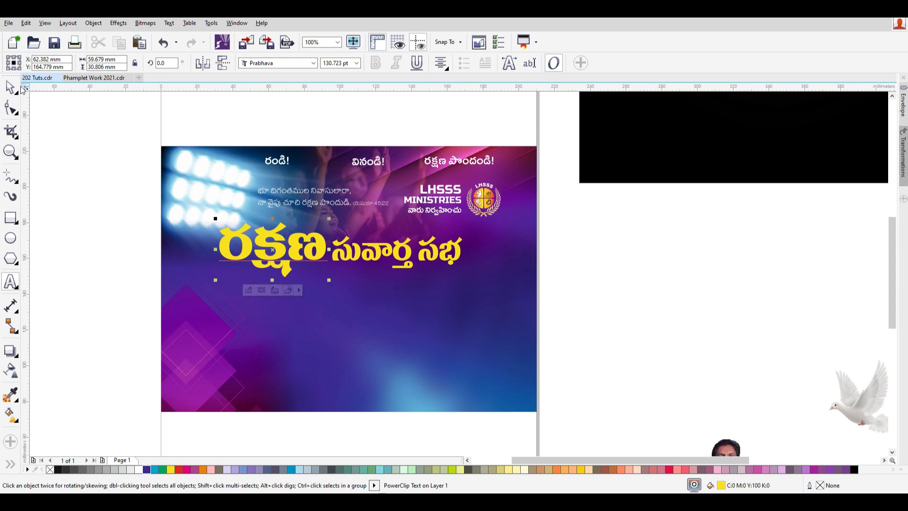
click(11, 87)
click(142, 259)
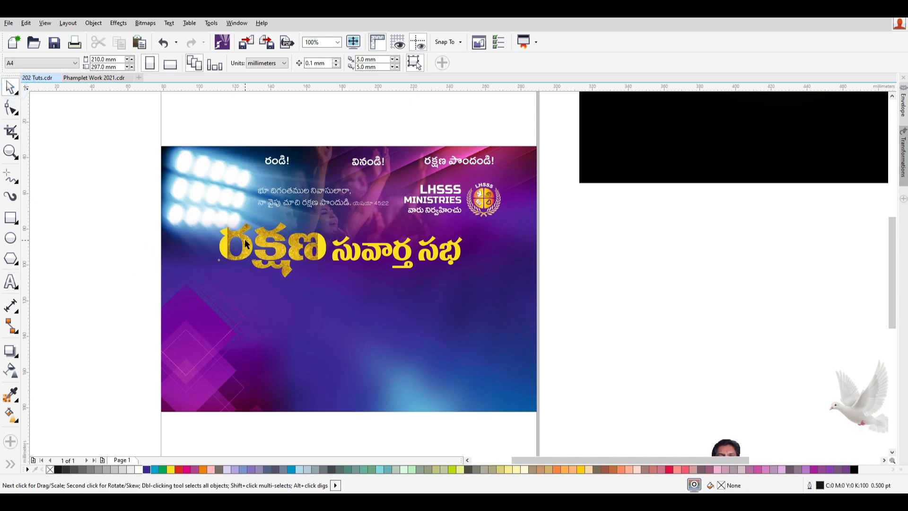
Step: Edit the PowerClip contents of రక్షణ, enlarging the gold texture to about 62 mm wide, and finish editing
click(245, 240)
right_click(245, 240)
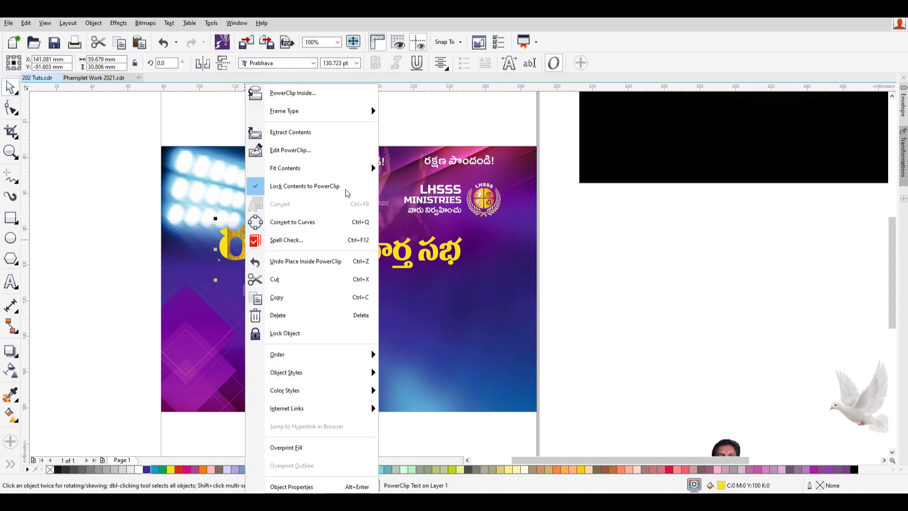
click(333, 151)
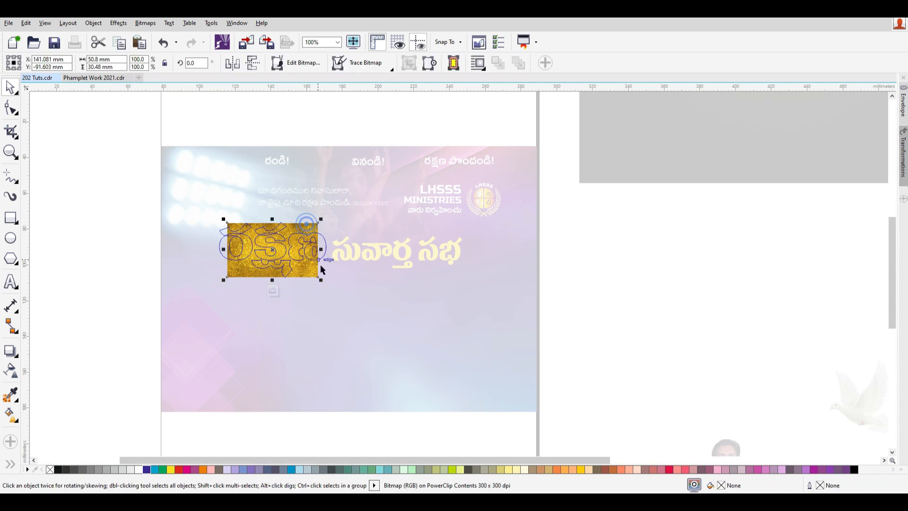
drag(323, 280, 346, 286)
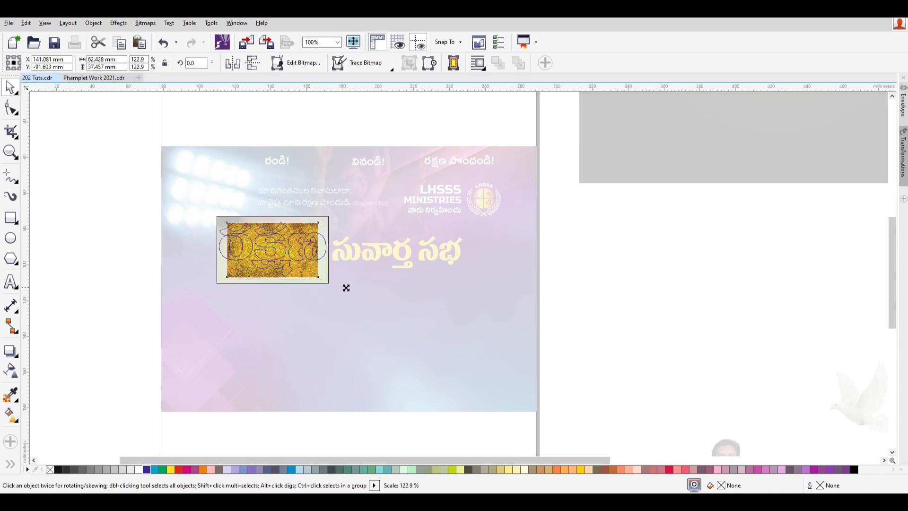
right_click(279, 243)
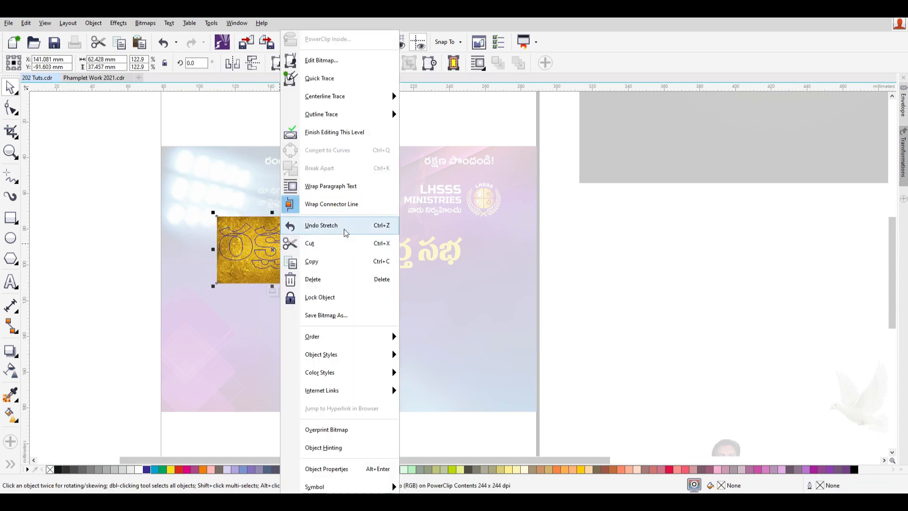
click(354, 134)
click(647, 302)
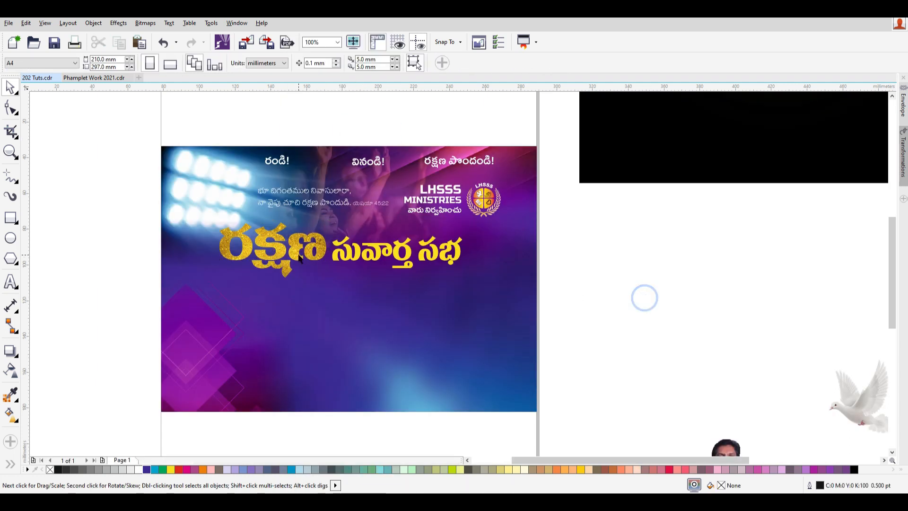
Step: Fill సువార్త సభ with white and apply a vertical linear fountain fill running down through the letters
scroll(325, 268, up, 2)
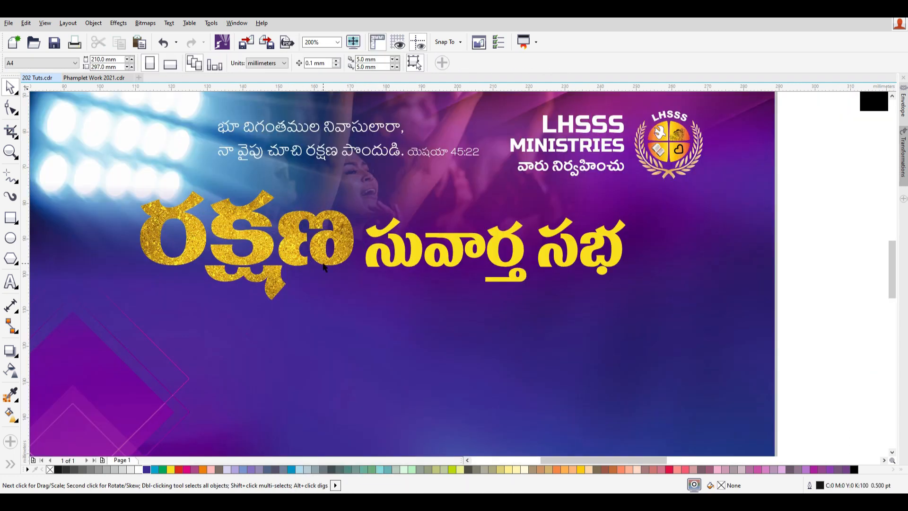
click(454, 257)
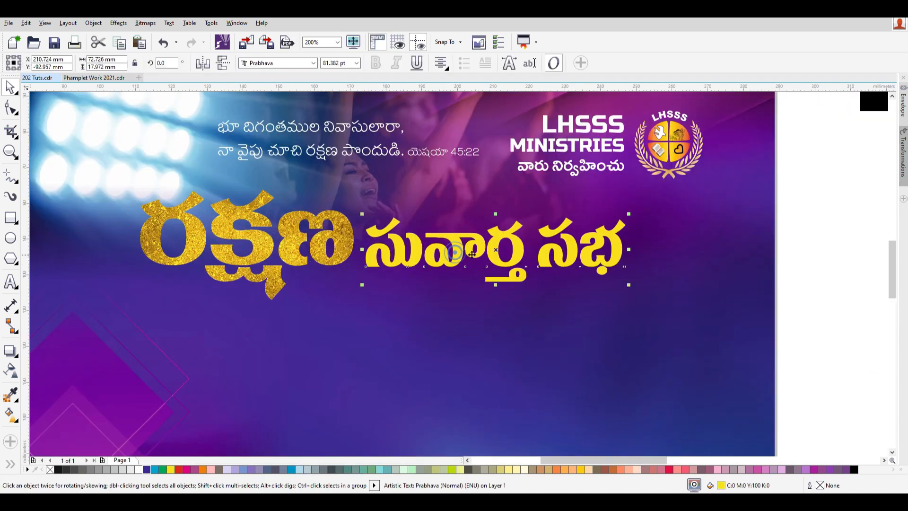
click(132, 470)
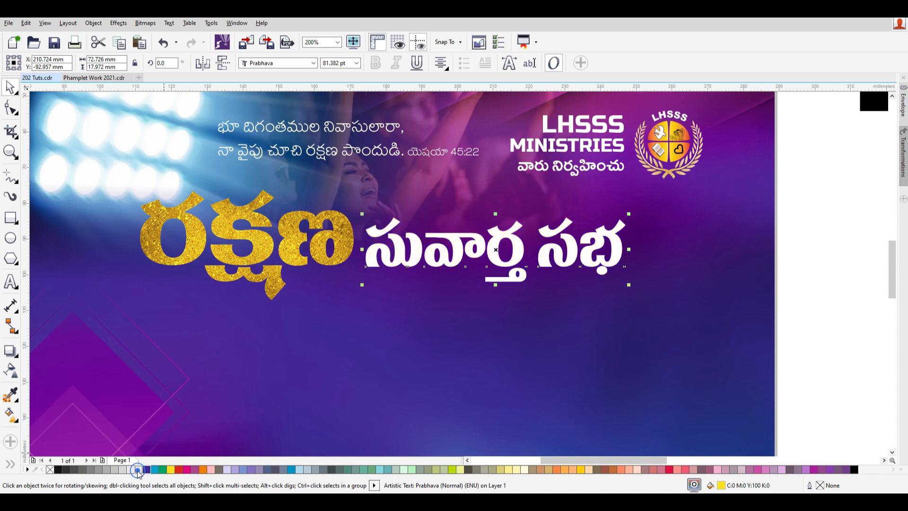
scroll(505, 261, up, 2)
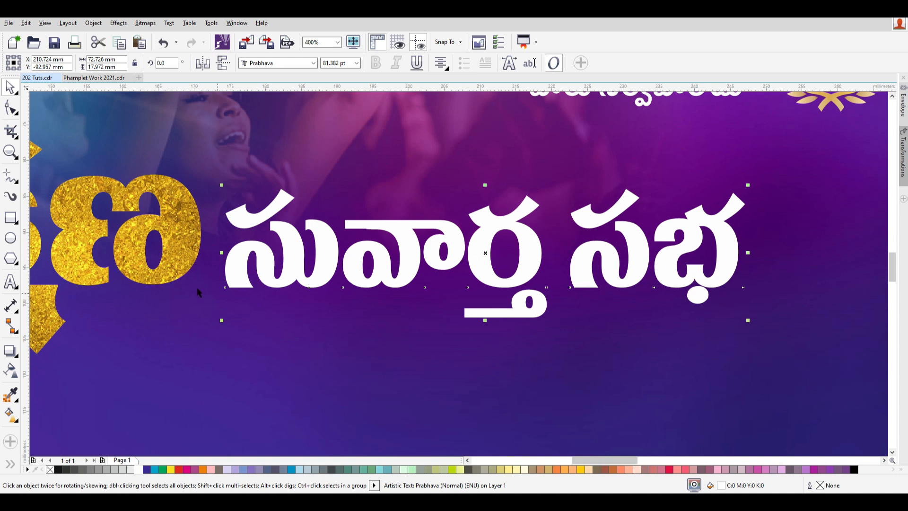
key(g)
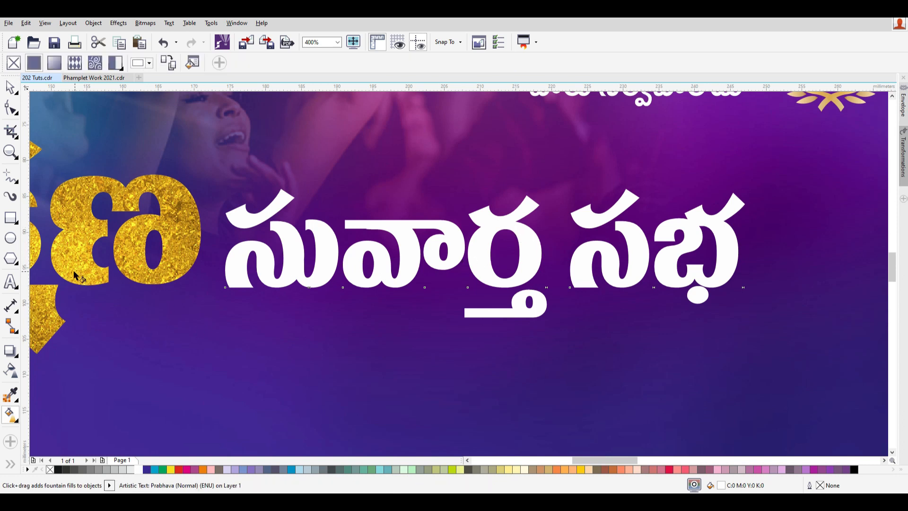
drag(491, 225, 493, 287)
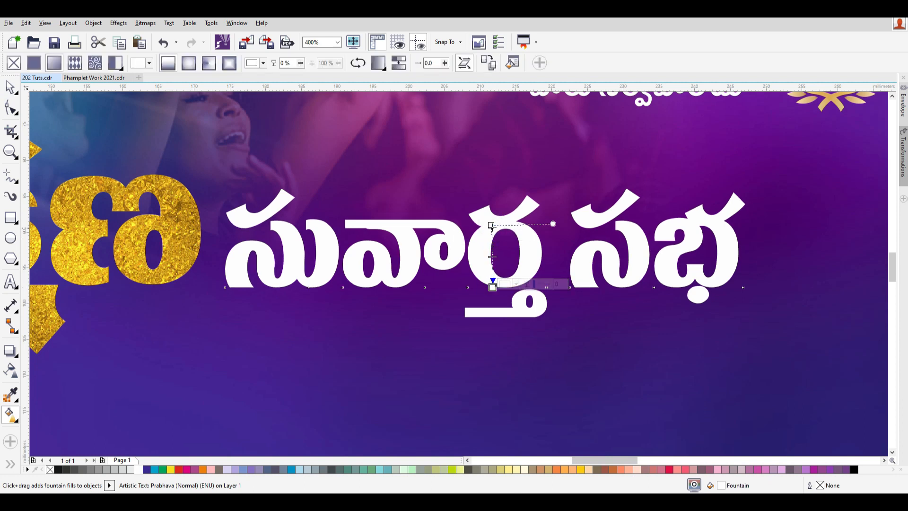
drag(492, 226, 492, 219)
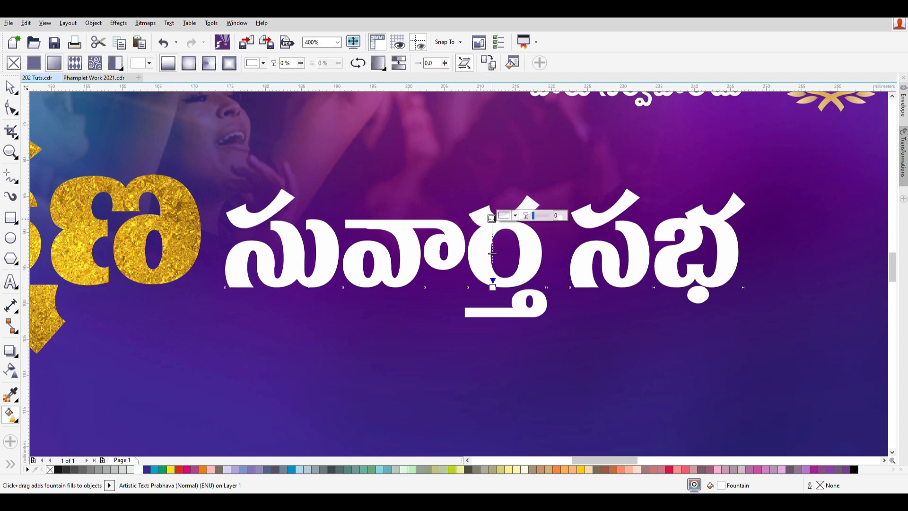
Step: Give the fountain fill of సువార్త సభ a white colour stop at 45% and light grey at both ends
click(130, 468)
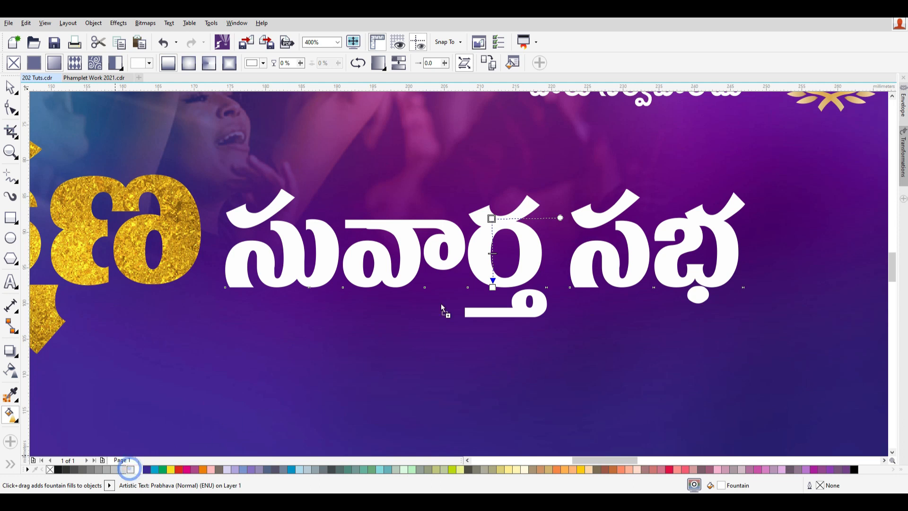
click(490, 218)
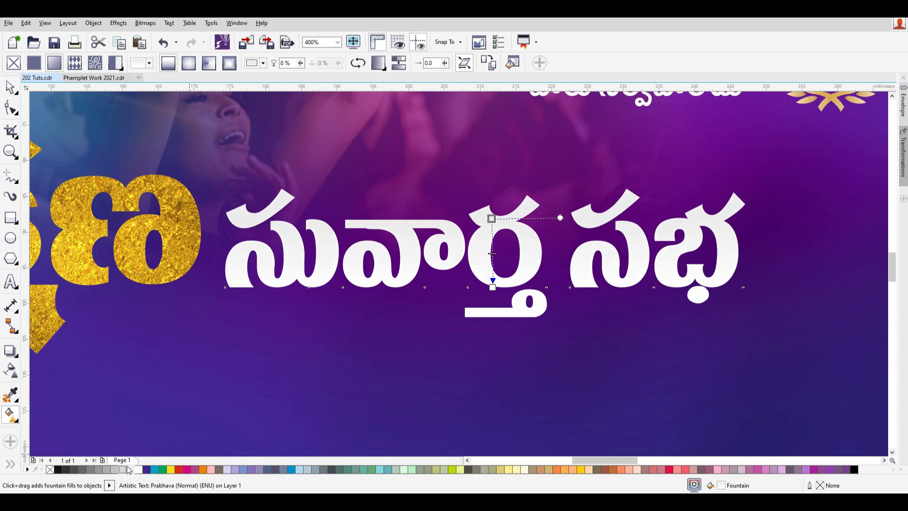
click(124, 470)
click(492, 251)
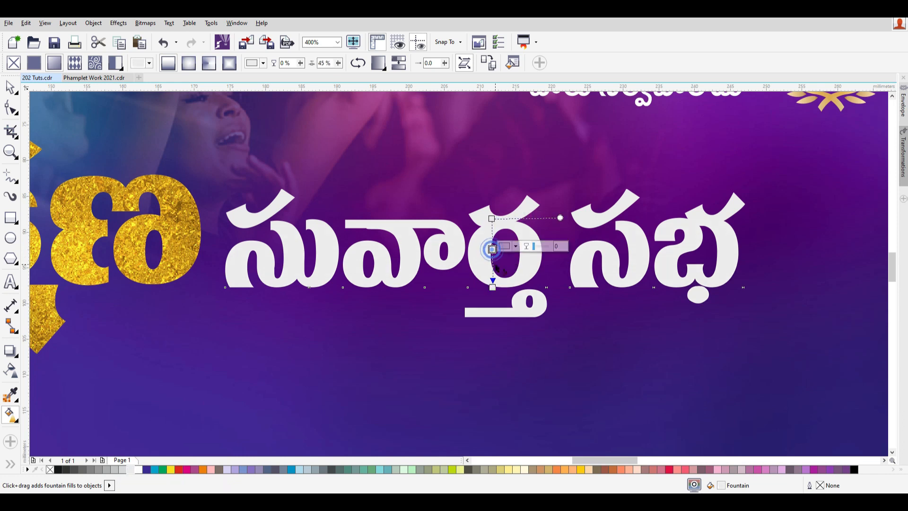
click(138, 470)
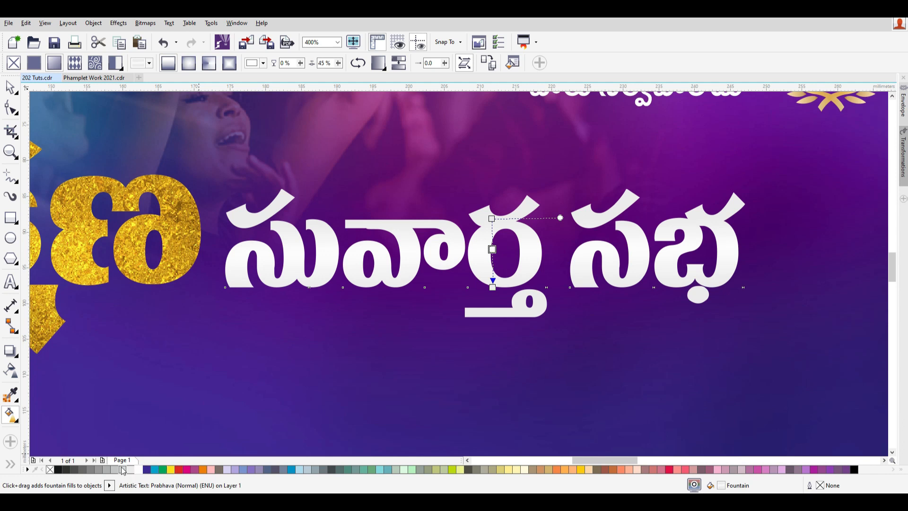
drag(118, 472, 493, 288)
drag(114, 476, 493, 219)
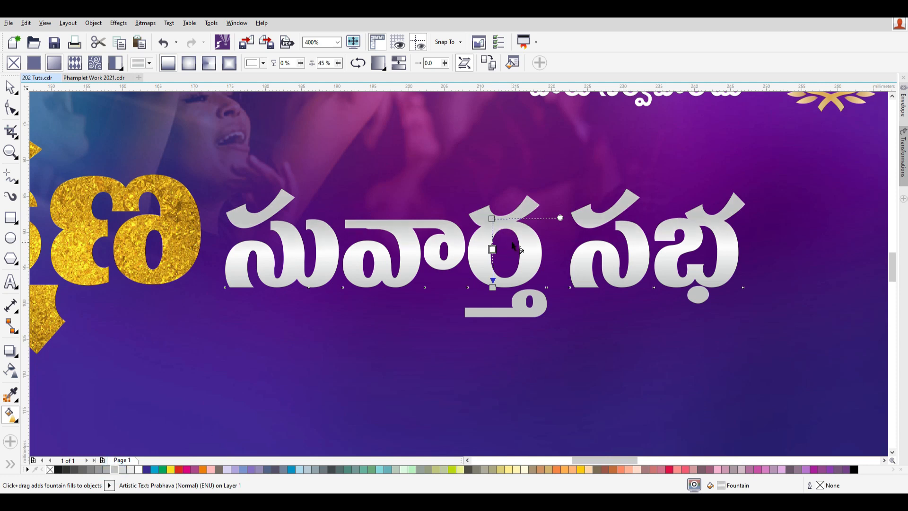
Step: Group the gold word రక్షణ with the silver words సువార్త సభ
scroll(585, 260, down, 1)
click(13, 88)
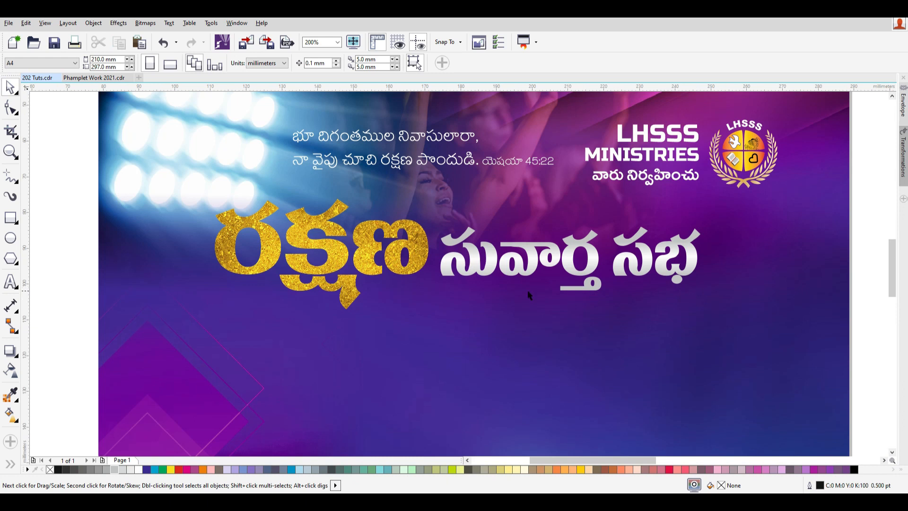
scroll(529, 295, down, 1)
drag(751, 324, 243, 240)
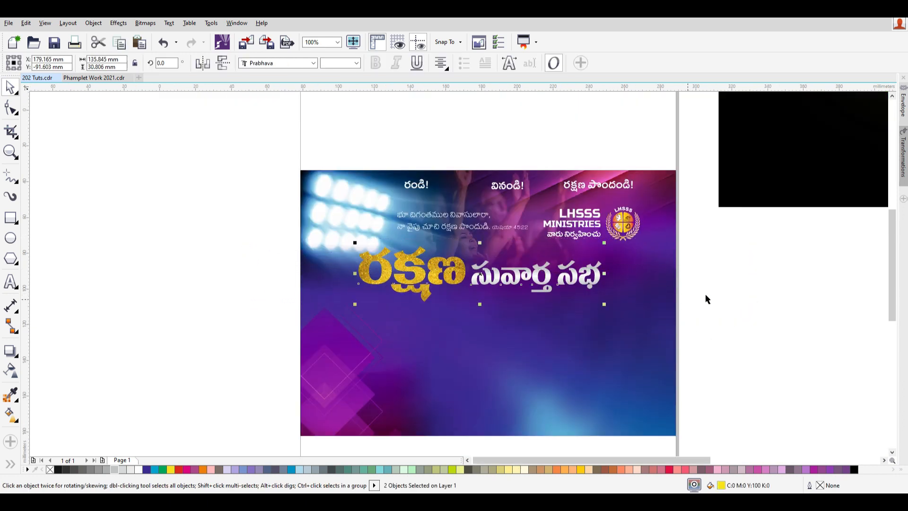
key(ctrl+z)
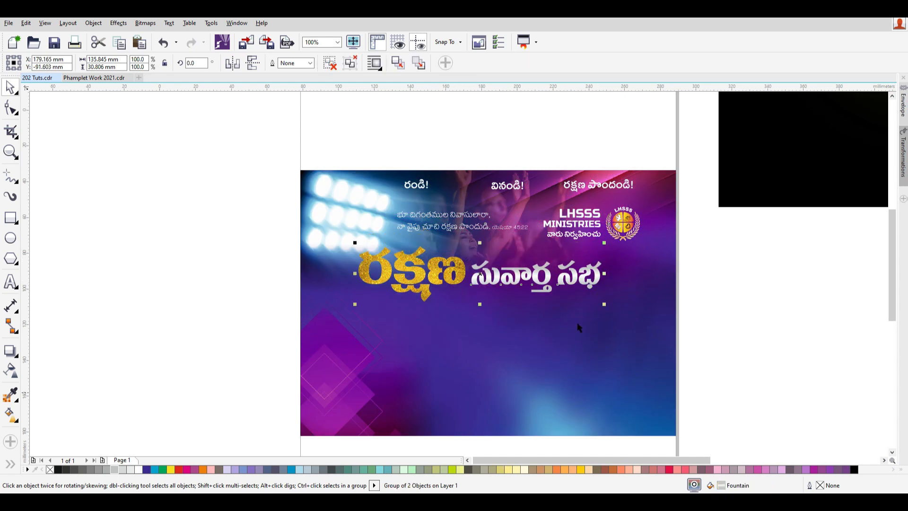
shift+click(647, 265)
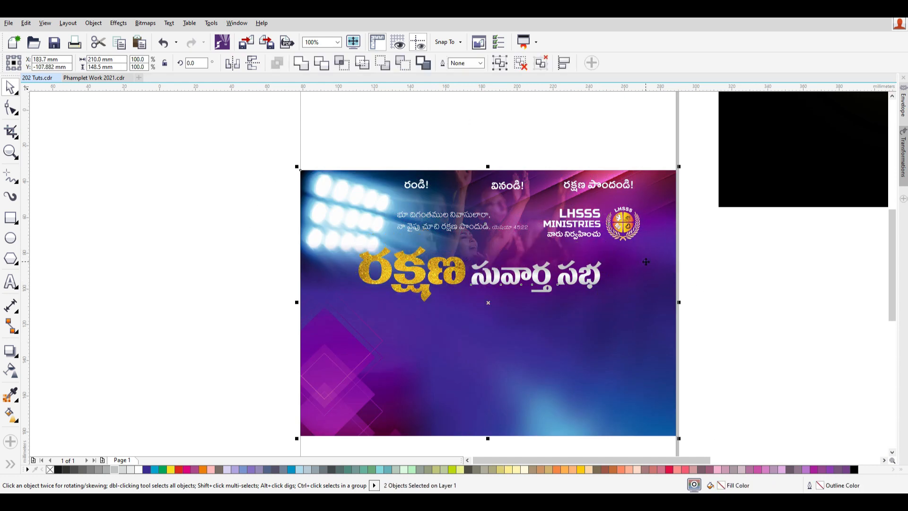
click(761, 333)
drag(583, 272, 660, 288)
key(ctrl+z)
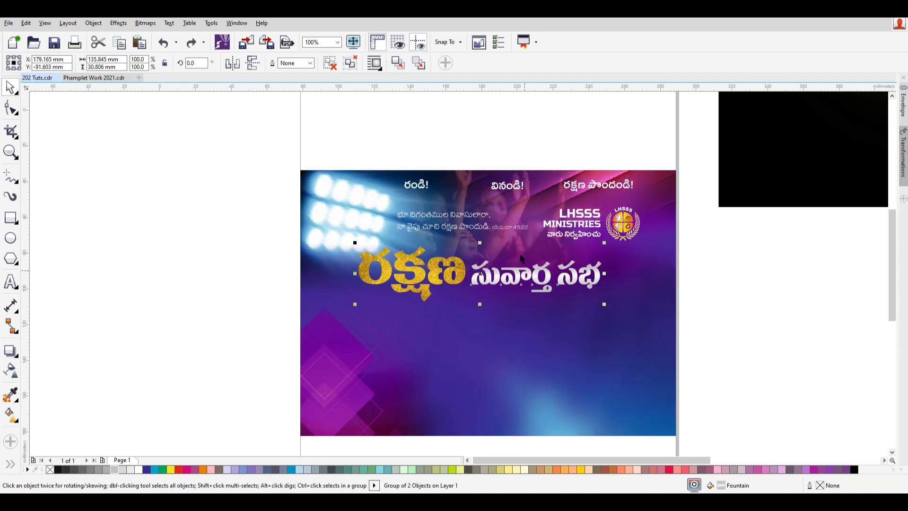
Step: Centre the రక్షణ సువార్త సభ title group horizontally on the poster background
shift+click(665, 179)
key(c)
click(765, 338)
click(765, 337)
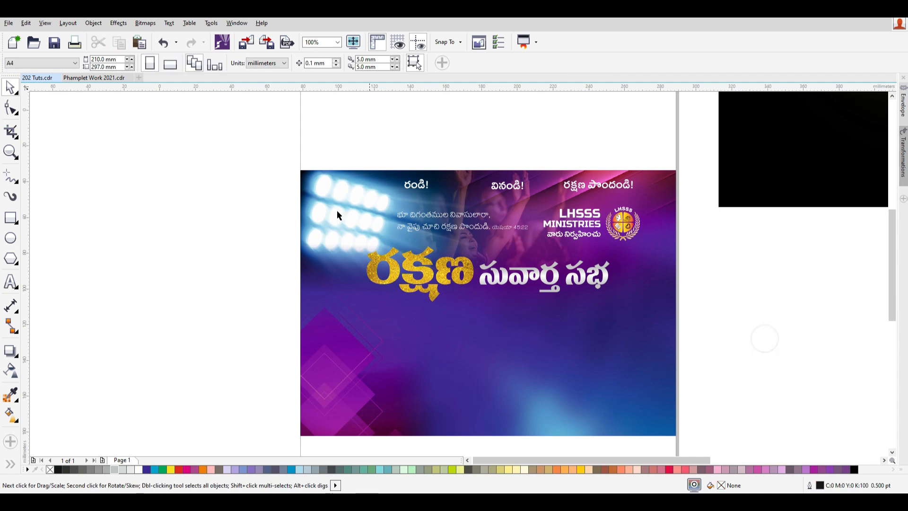
Step: Try aligning the title group to the background's right and left edges, and restore its horizontal centring
click(603, 270)
shift+click(664, 192)
key(r)
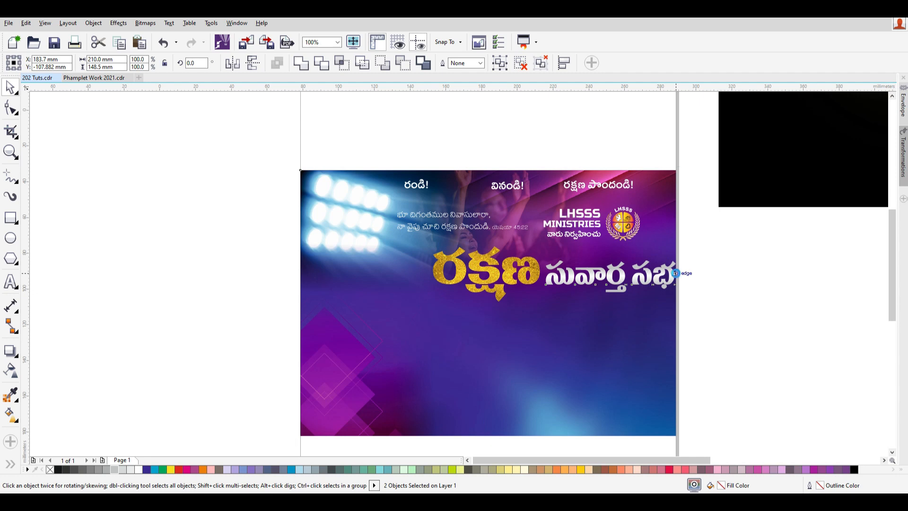
key(l)
key(c)
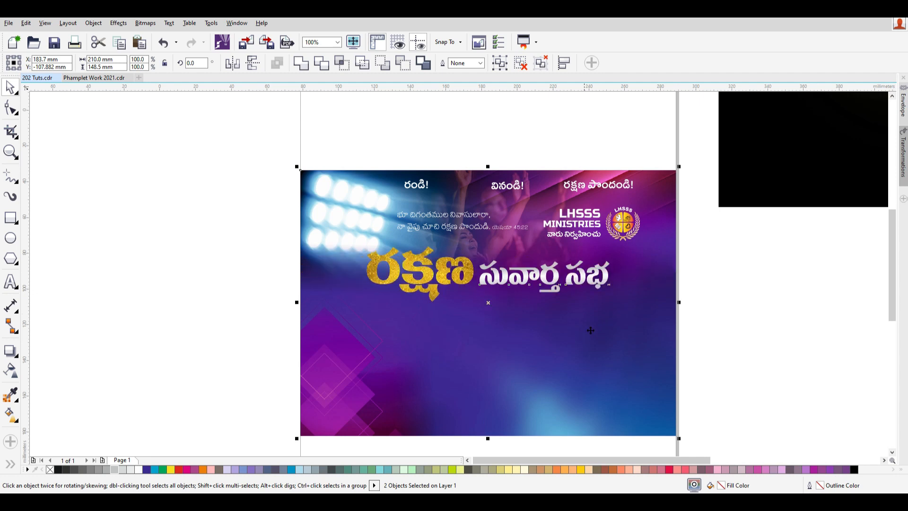
click(789, 329)
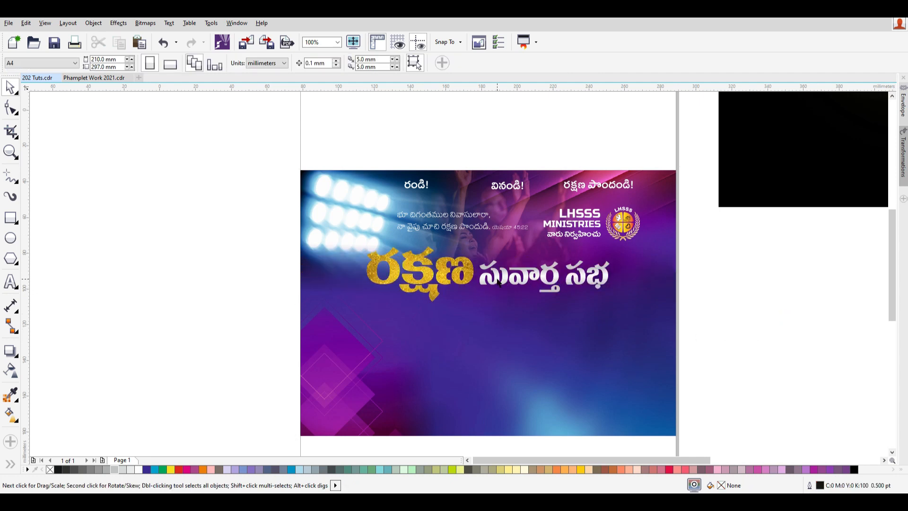
Step: Enlarge the Bible verse and the LHSSS MINISTRIES text with its emblem together to about 141 mm wide
drag(424, 203, 337, 188)
mouse_move(644, 245)
mouse_down()
mouse_move(661, 257)
mouse_move(653, 254)
mouse_up()
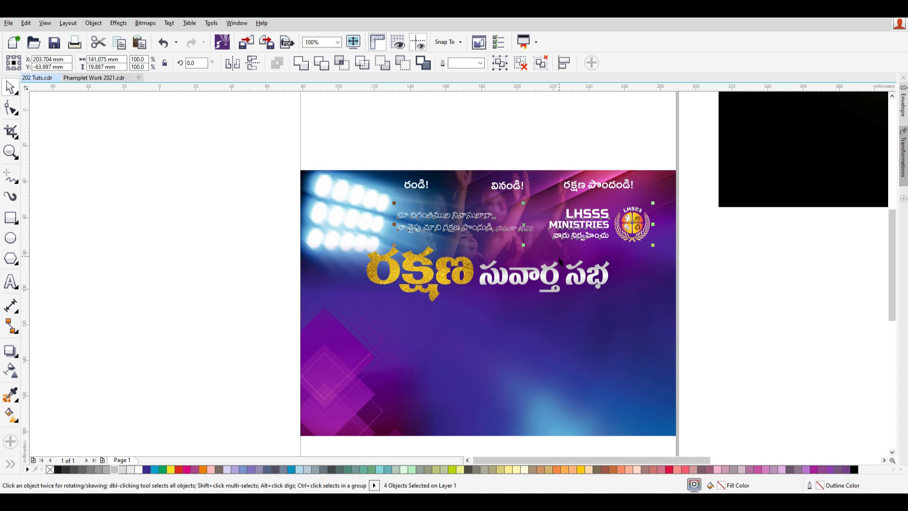
click(707, 288)
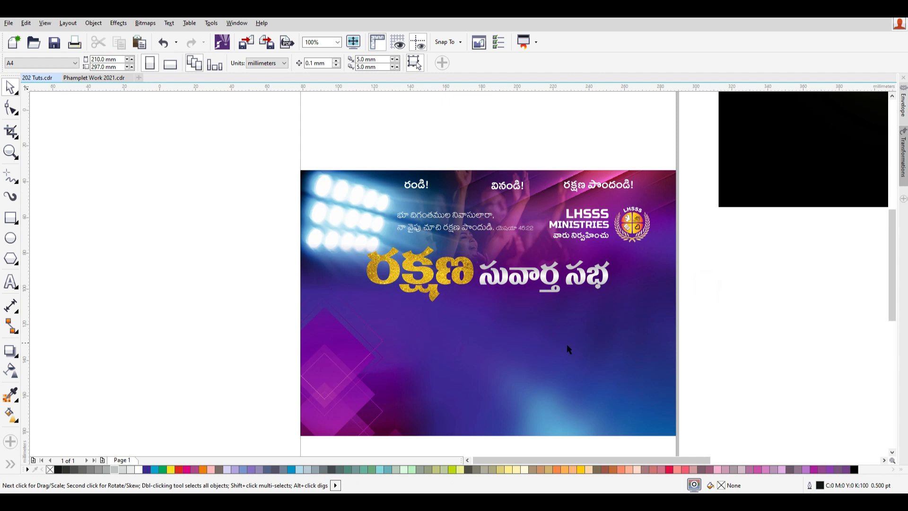
Step: Place the portrait of the man in the blue suit on the poster's right side and the man with the microphone on its left
scroll(636, 262, down, 2)
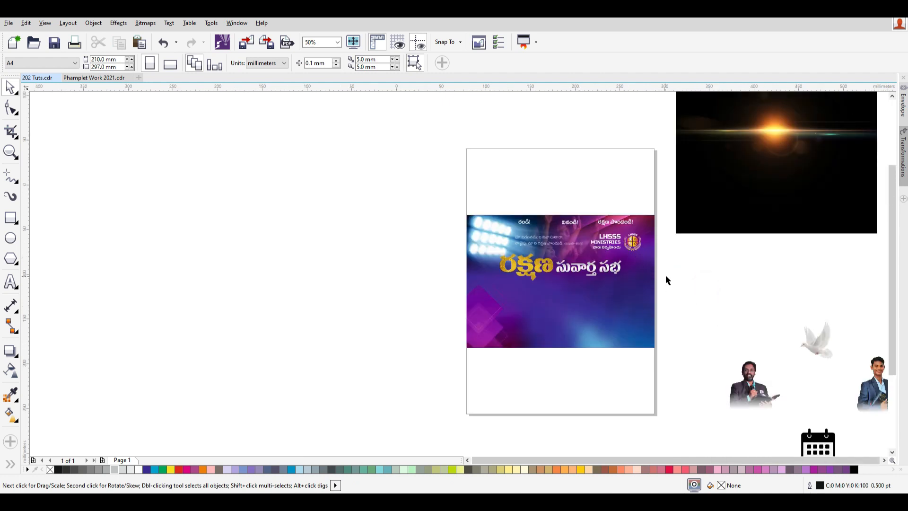
scroll(666, 281, up, 2)
scroll(584, 245, down, 2)
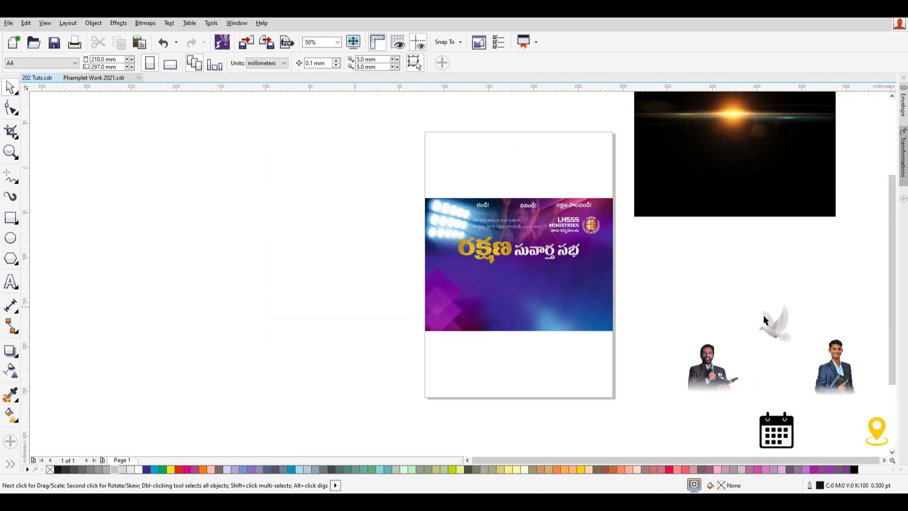
drag(837, 368, 598, 297)
click(714, 377)
drag(715, 377, 501, 324)
scroll(487, 318, up, 1)
drag(697, 282, 687, 260)
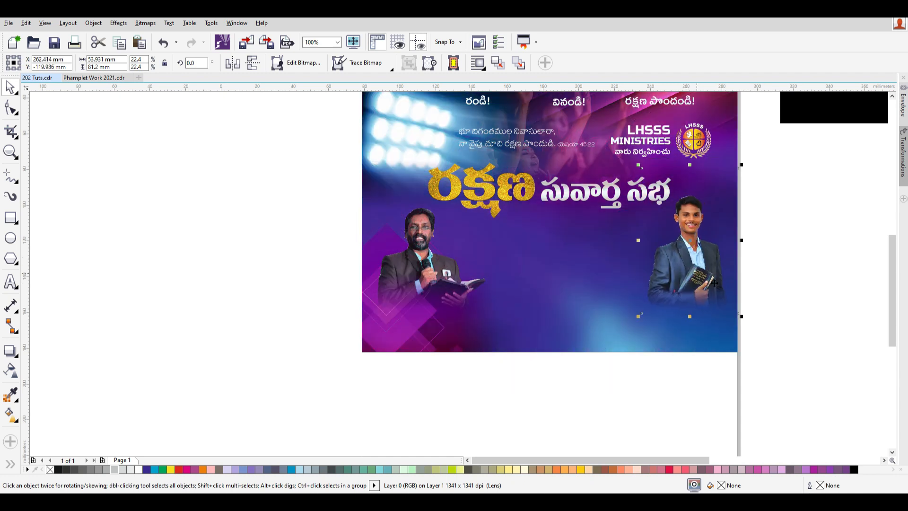
click(784, 280)
Step: Bring the white dove image onto the poster between the Bible verse and LHSSS MINISTRIES
scroll(781, 299, down, 1)
drag(848, 323, 749, 280)
scroll(749, 280, up, 2)
scroll(741, 262, down, 1)
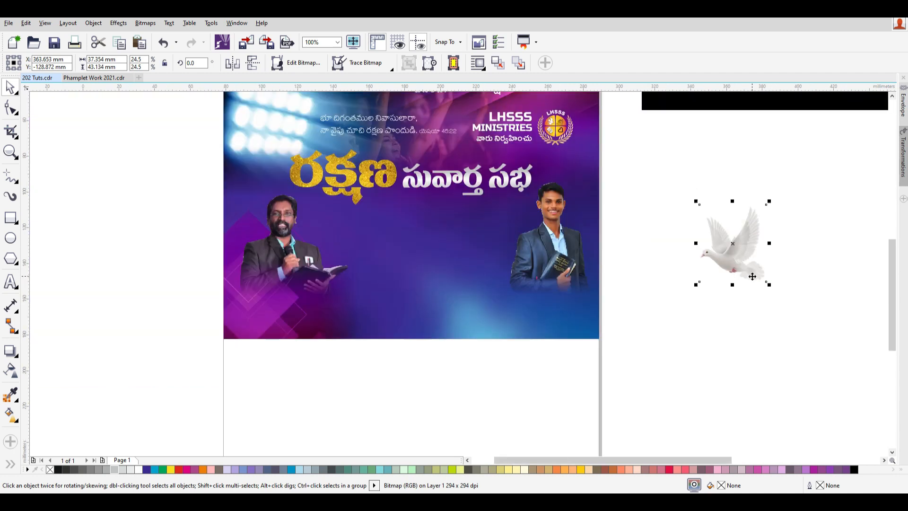
scroll(744, 251, down, 1)
drag(744, 251, 598, 198)
scroll(598, 197, up, 1)
scroll(596, 211, up, 1)
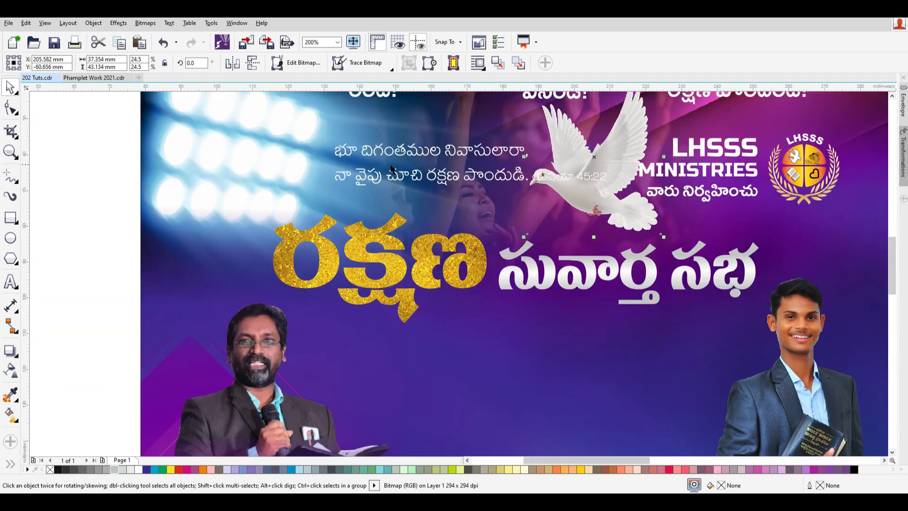
click(398, 181)
drag(410, 177, 342, 188)
key(ctrl+z)
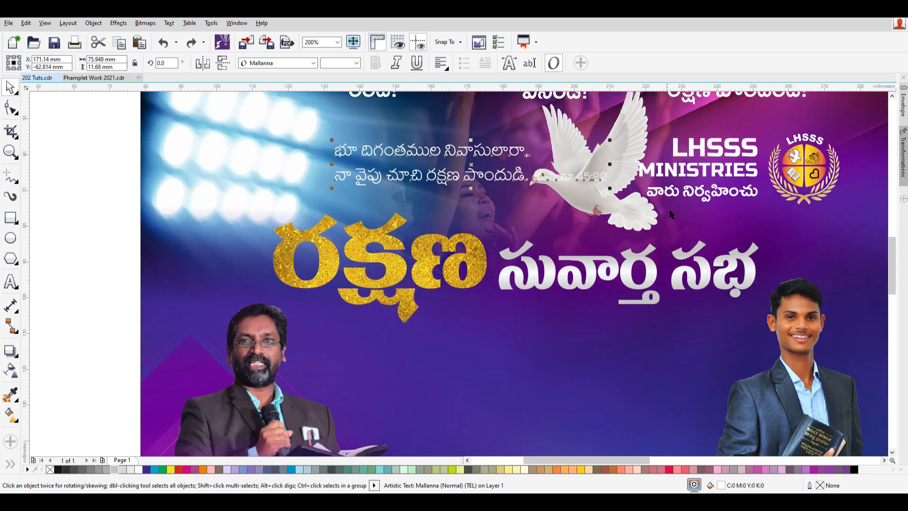
Step: Enlarge the LHSSS MINISTRIES text and emblem together slightly towards the poster's right edge
scroll(688, 216, down, 1)
click(725, 217)
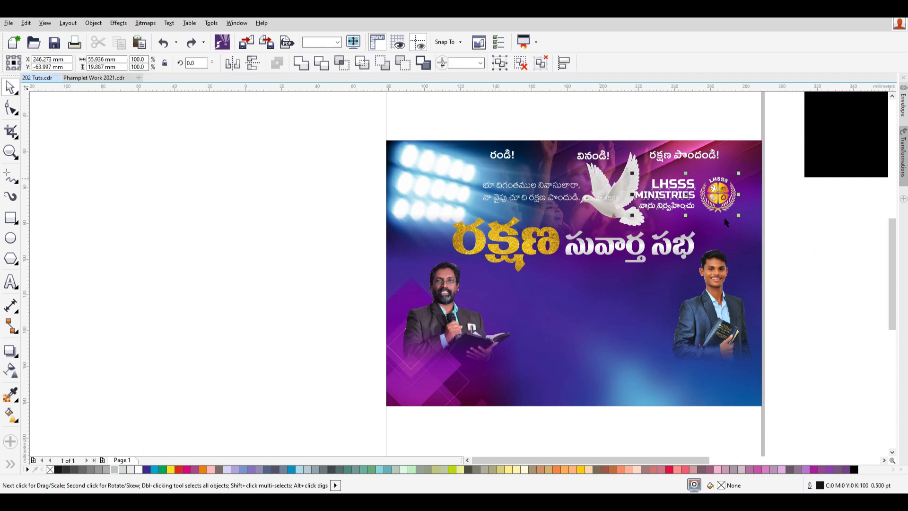
scroll(735, 216, up, 1)
drag(714, 219, 735, 222)
click(814, 247)
Step: Shrink the dove to about 15 mm wide and place it just above సువార్త
click(481, 179)
drag(534, 248, 479, 183)
drag(452, 116, 471, 217)
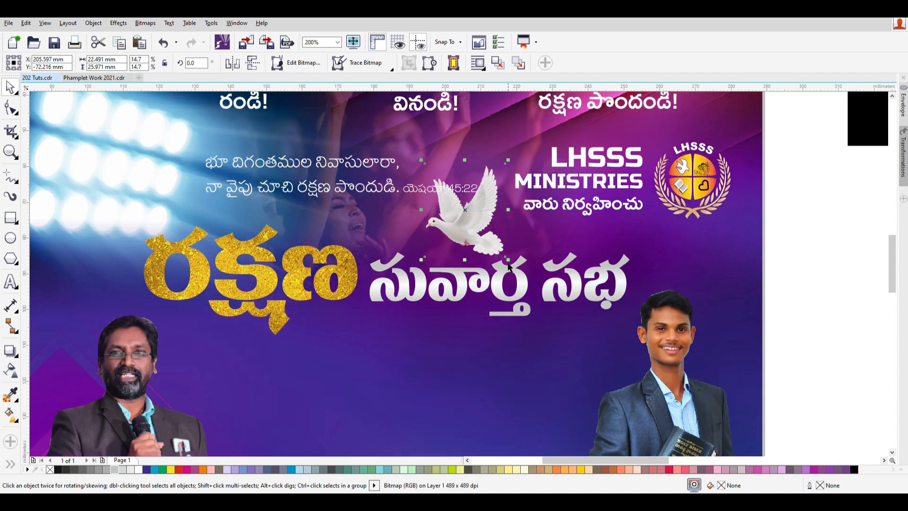
drag(505, 261, 450, 218)
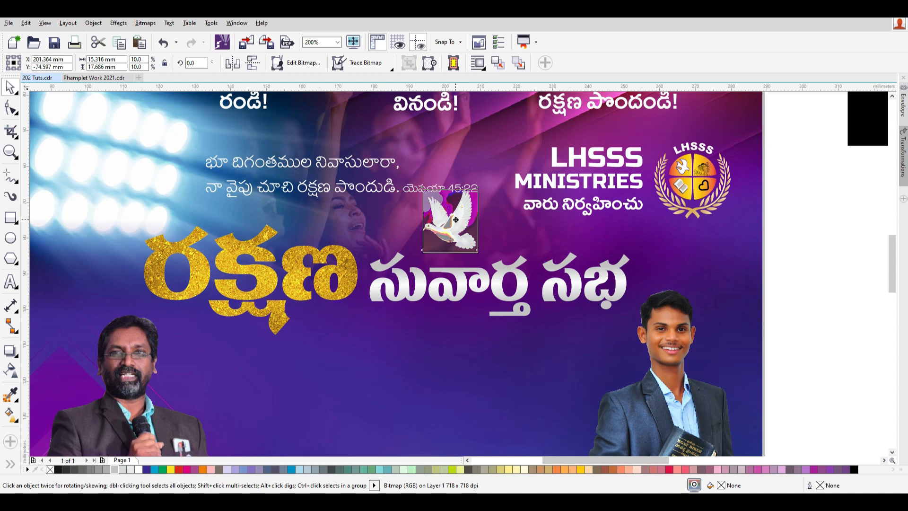
scroll(576, 195, down, 1)
Step: Edit the background's PowerClip contents, shift the stadium lights image left, and finish editing
click(406, 185)
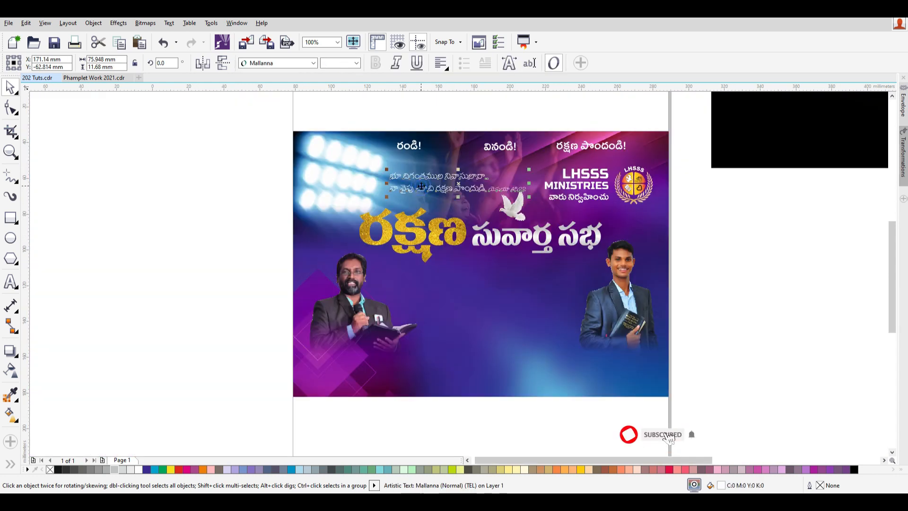
click(309, 154)
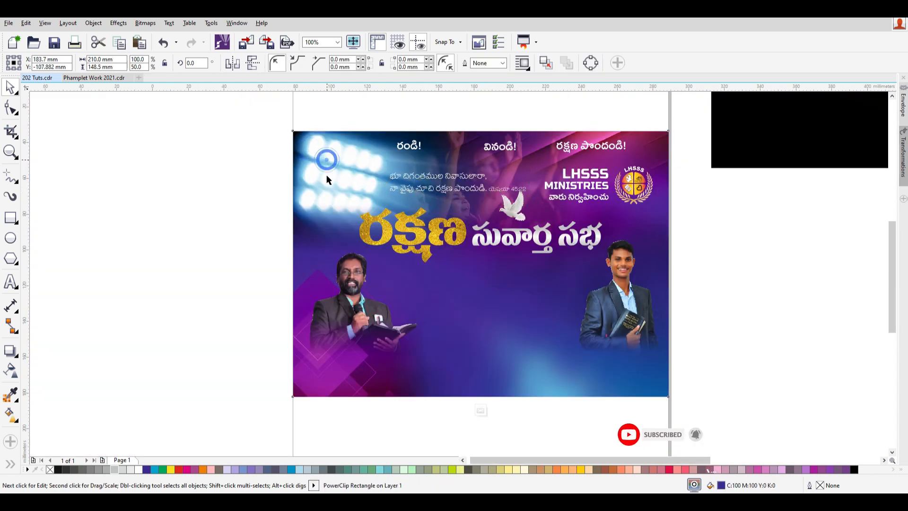
ctrl+click(376, 174)
click(376, 174)
drag(400, 185, 370, 178)
click(370, 179)
right_click(371, 178)
click(471, 133)
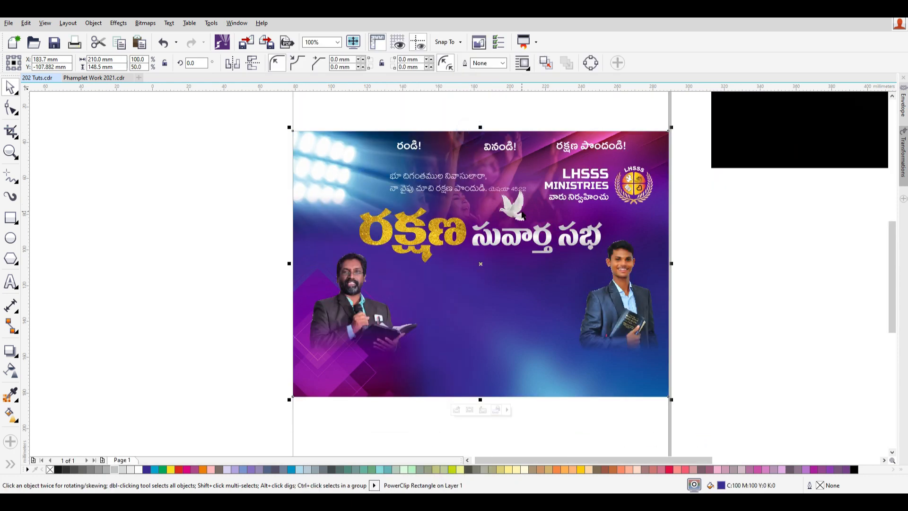
Step: Move the Bible verse left to line up with రక్షణ and enlarge the dove beside it to about 22 mm wide
drag(435, 193, 405, 197)
scroll(514, 206, up, 2)
click(514, 206)
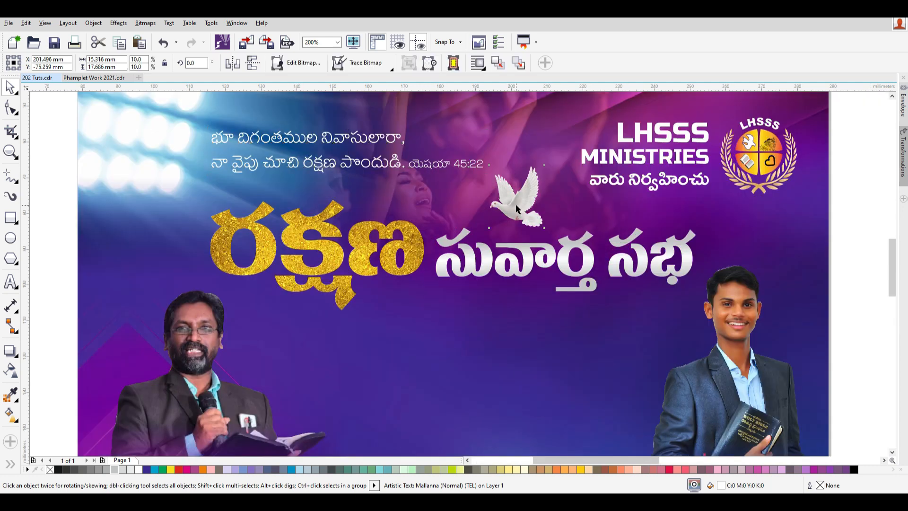
drag(489, 164, 479, 141)
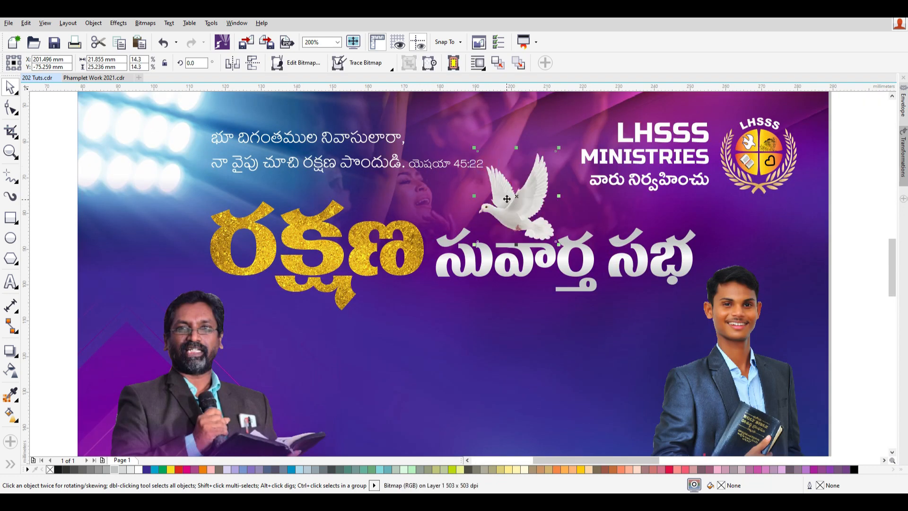
drag(519, 200, 521, 195)
scroll(687, 271, down, 4)
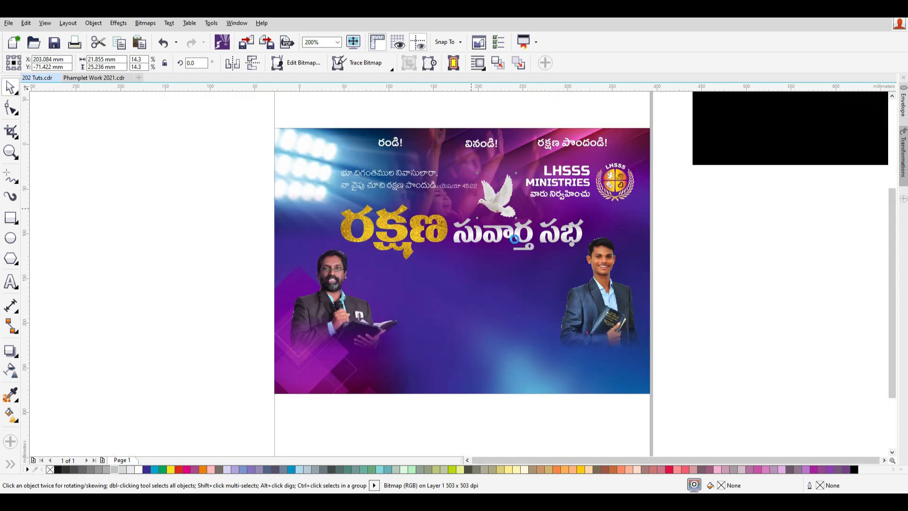
click(687, 268)
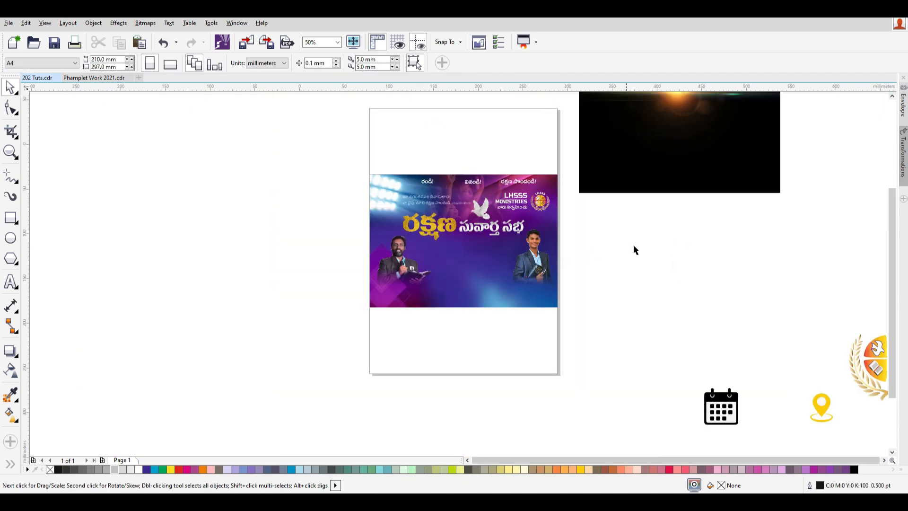
Step: Enlarge the portrait of the man in the blue suit to about 63 mm wide and move both portraits higher on the poster
scroll(446, 242, down, 1)
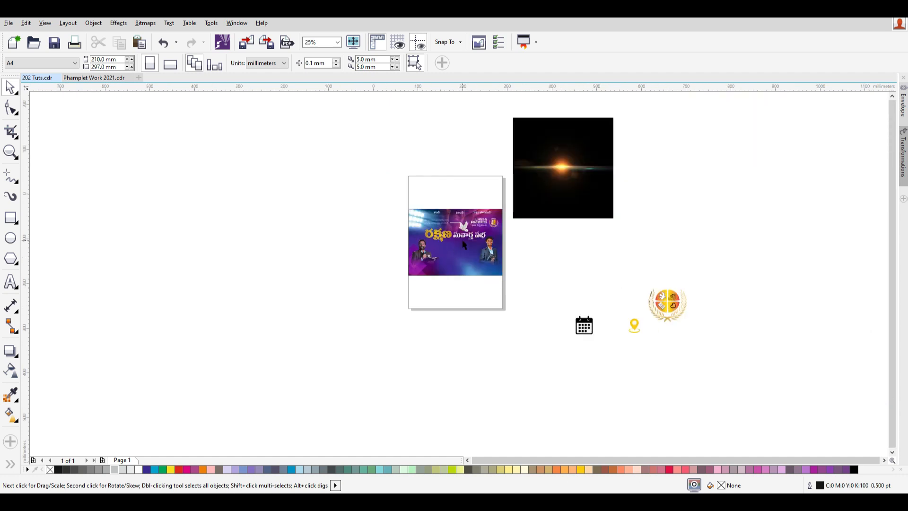
scroll(462, 246, up, 1)
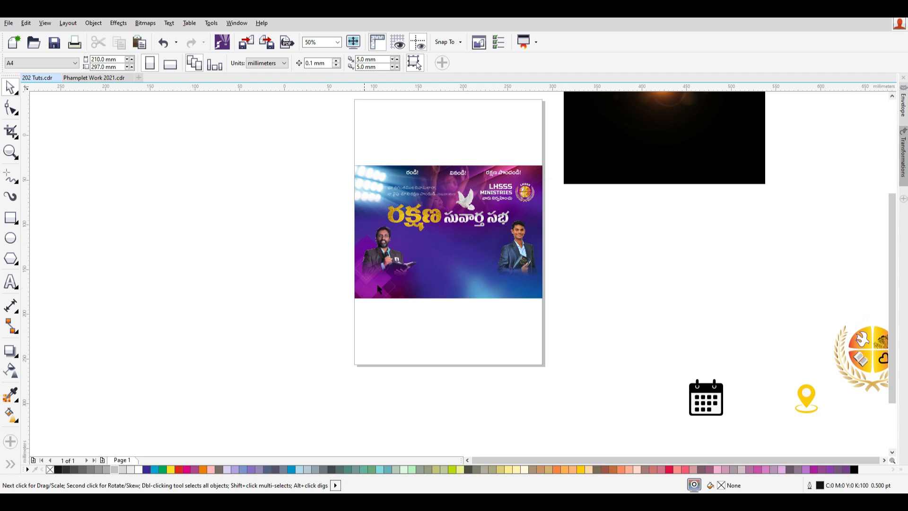
click(394, 259)
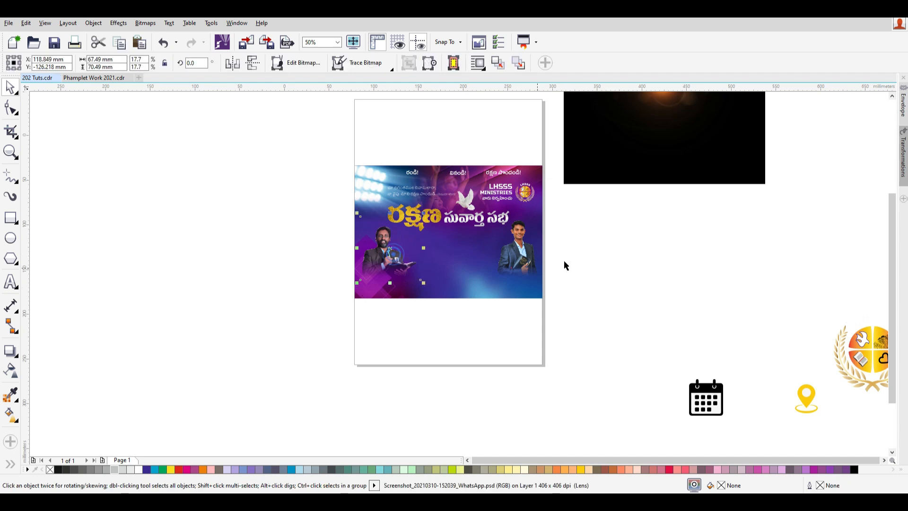
click(537, 263)
scroll(522, 254, up, 1)
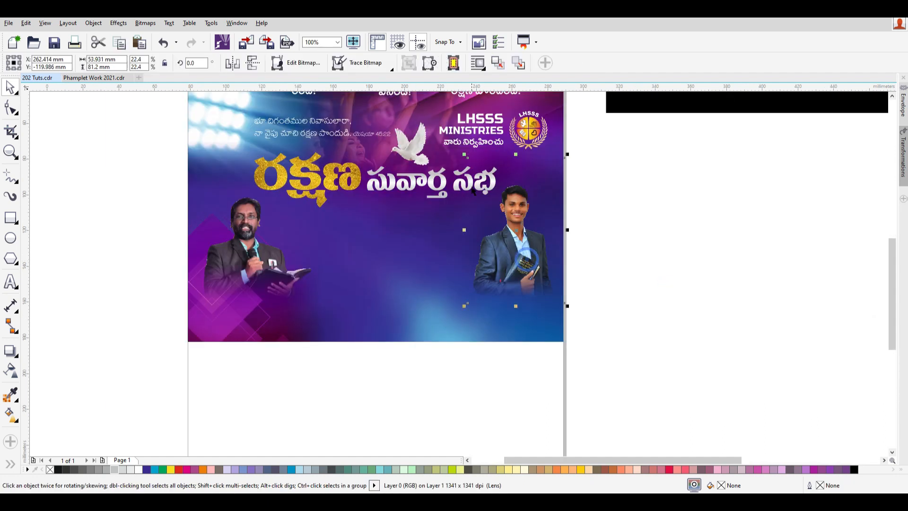
drag(464, 154, 449, 131)
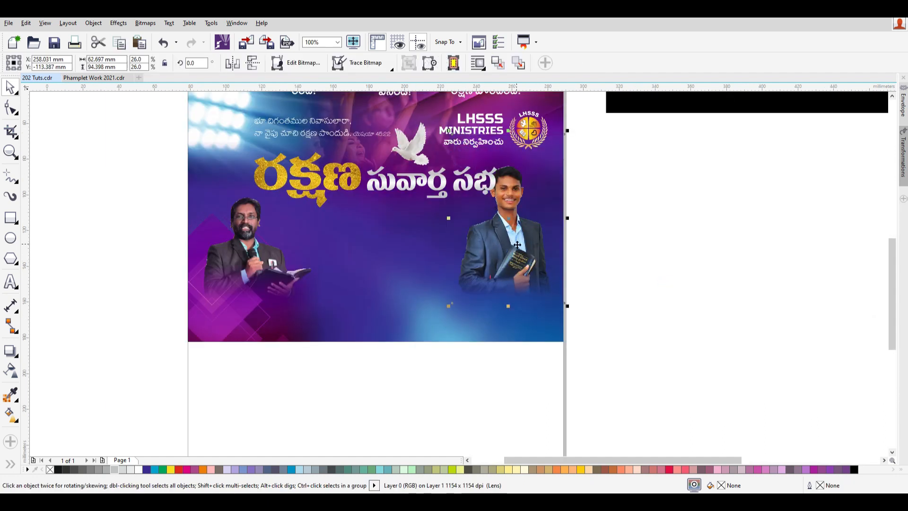
drag(516, 251, 514, 241)
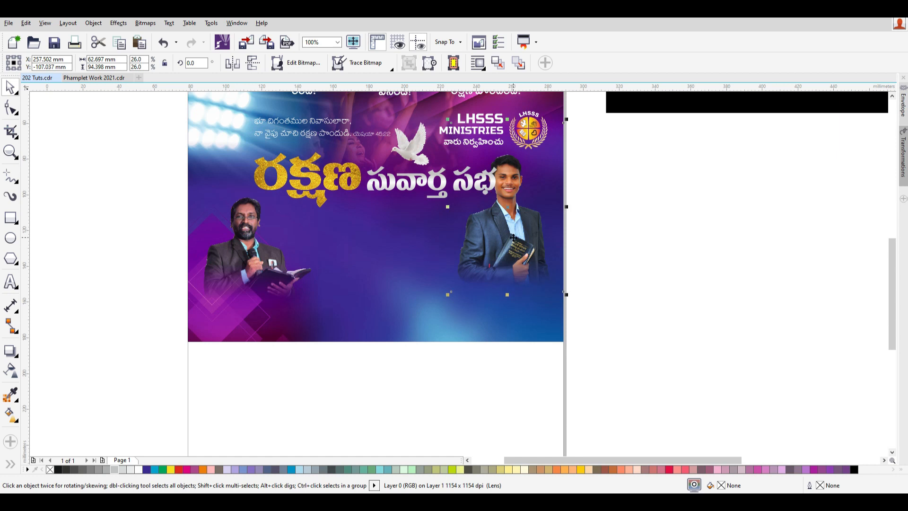
click(627, 249)
drag(251, 259, 242, 241)
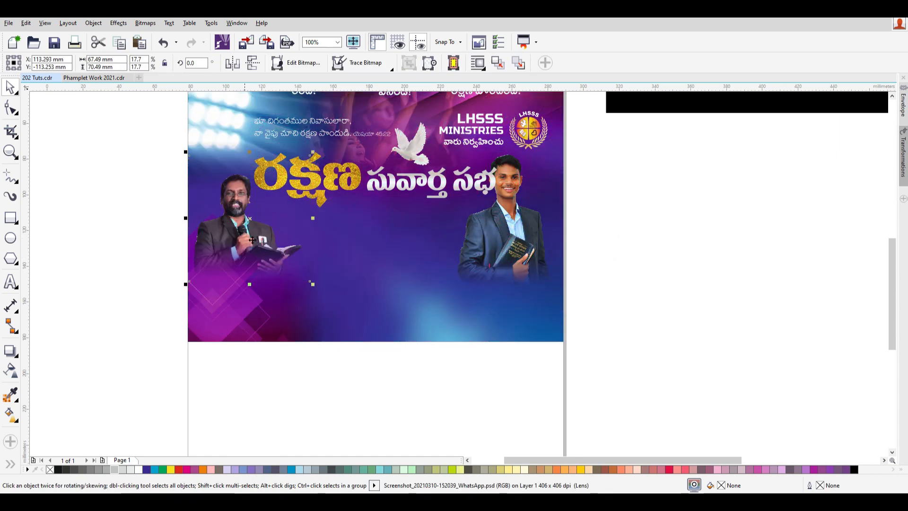
Step: Nudge the రక్షణ సువార్త సభ title left and shrink it slightly to fit between the two portraits
drag(140, 139, 544, 231)
key(Left)
key(Left)
key(Left)
drag(495, 180, 488, 181)
click(721, 224)
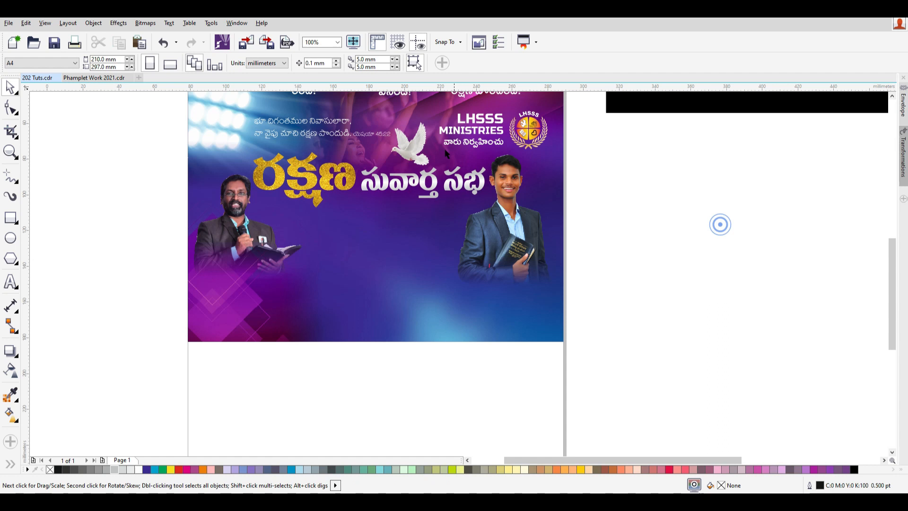
click(406, 146)
key(ctrl+z)
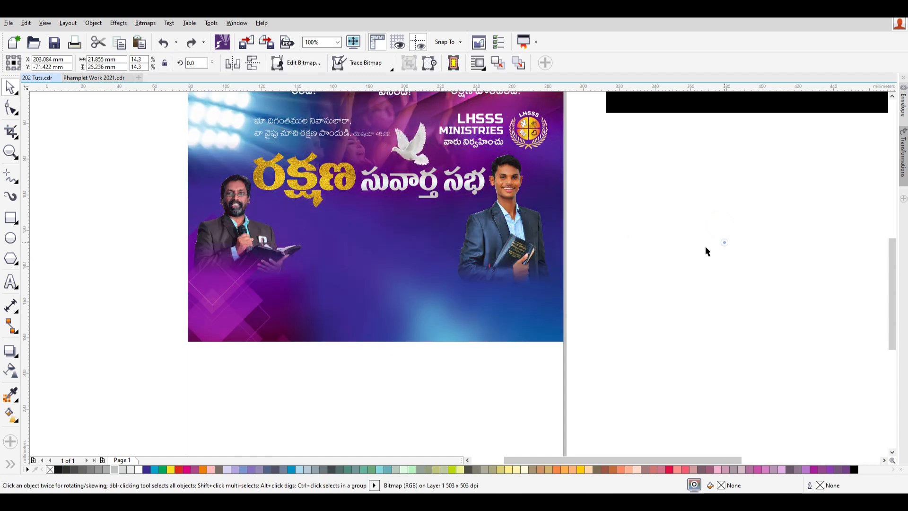
click(707, 252)
scroll(574, 217, down, 1)
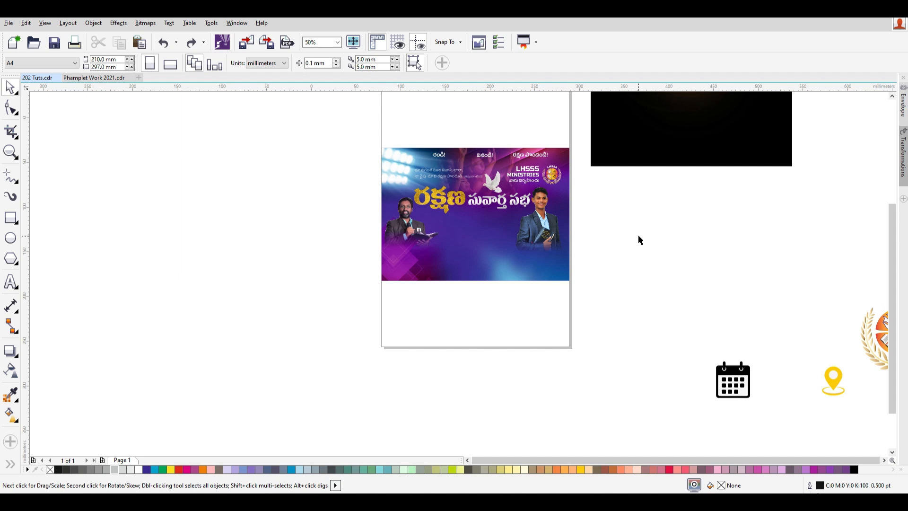
scroll(522, 250, up, 1)
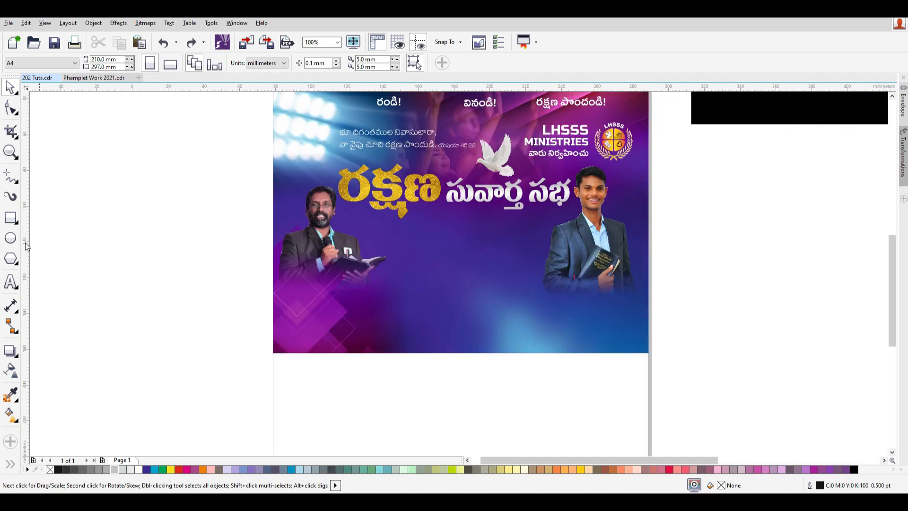
Step: Draw a rectangle about 157 by 14 mm beneath the title, fill it red and remove its outline
click(11, 218)
drag(331, 209, 602, 234)
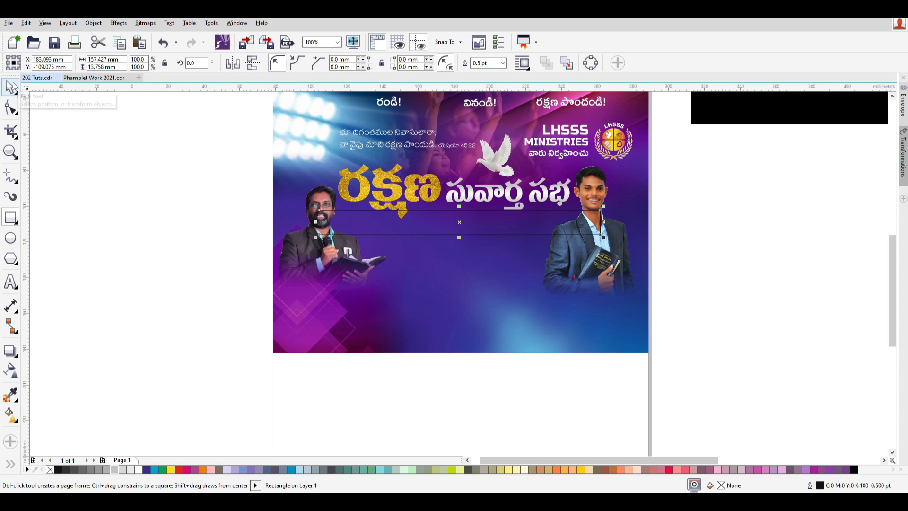
click(11, 88)
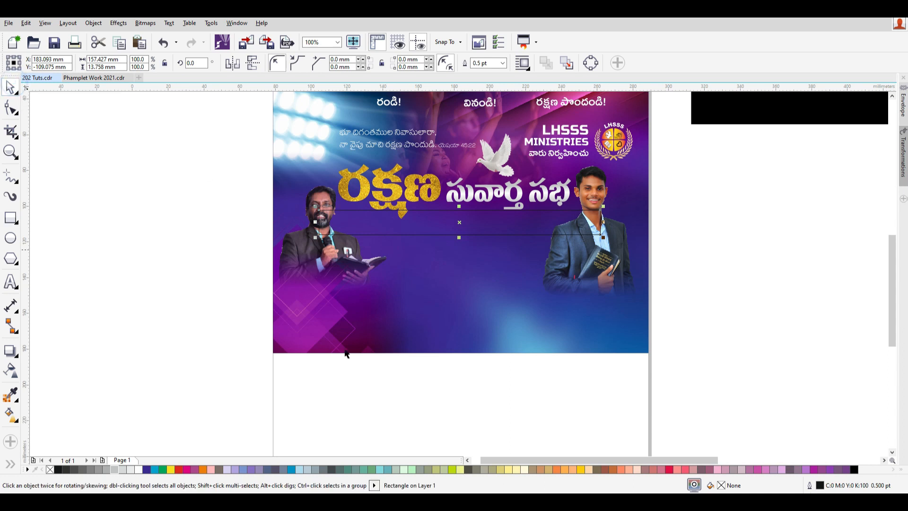
click(179, 469)
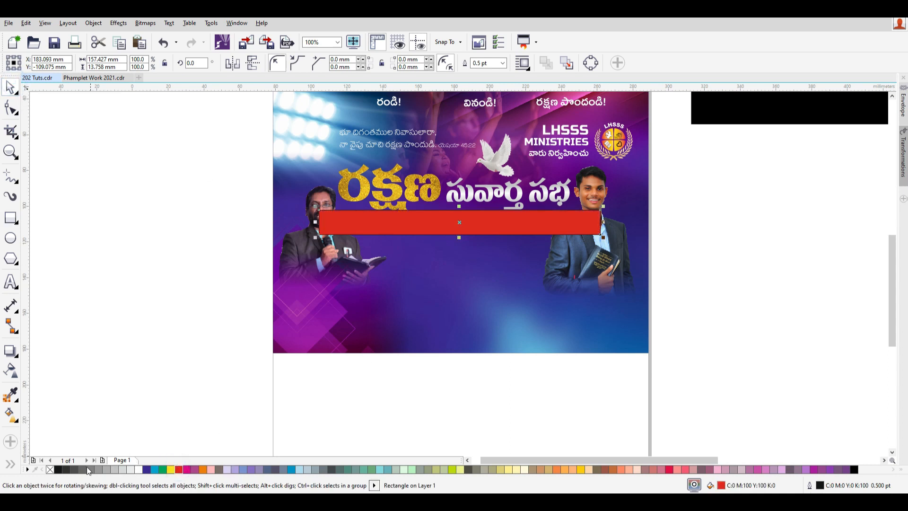
right_click(50, 470)
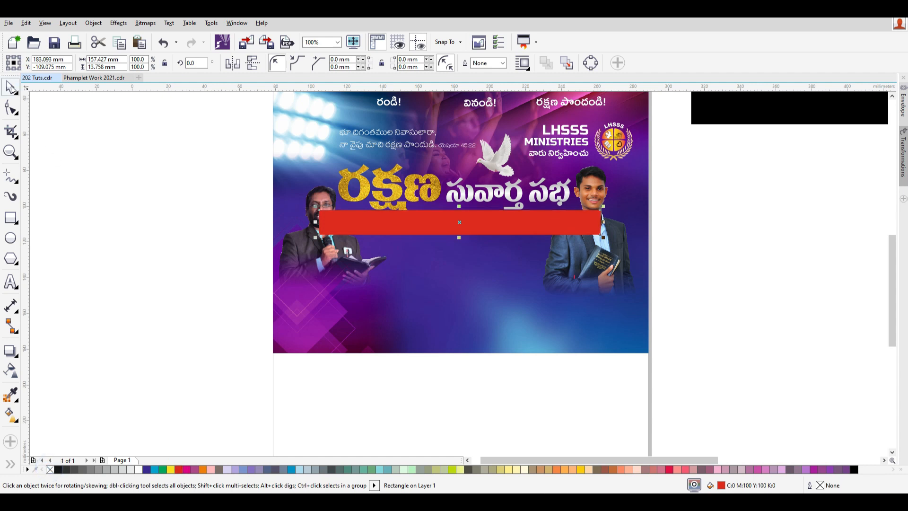
Step: Nudge the red rectangle down about 2 mm and order it behind the title and both portraits, above the background
drag(500, 232, 501, 245)
key(Escape)
key(Down)
key(Down)
key(Down)
key(Down)
key(Down)
key(Down)
key(Down)
key(Down)
key(Down)
key(Down)
key(Down)
key(Down)
key(Down)
key(Down)
key(Down)
key(Down)
key(Down)
key(Down)
key(Down)
key(Down)
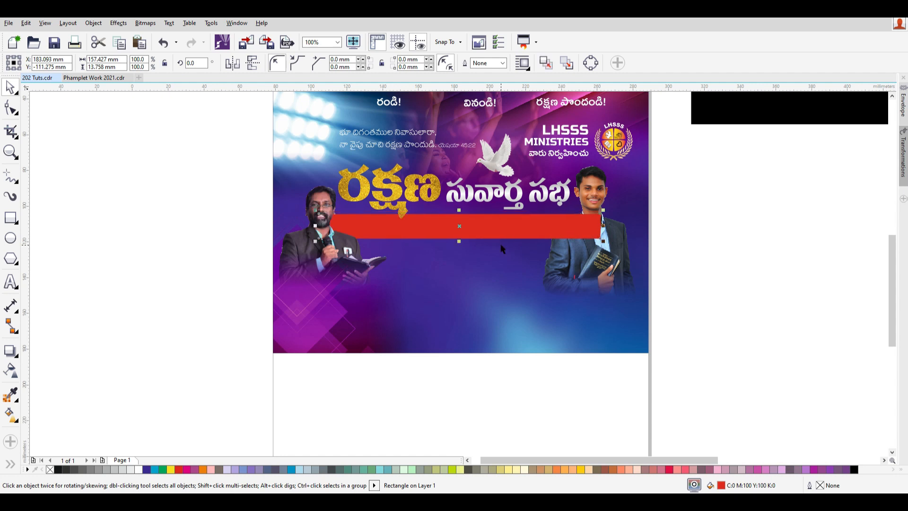
key(ctrl+Page_Down)
key(ctrl+Page_Down)
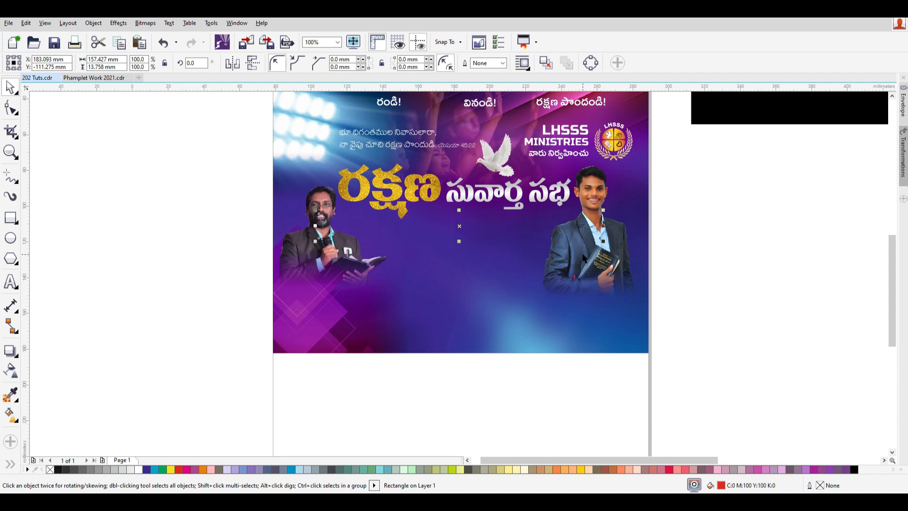
key(ctrl+Page_Up)
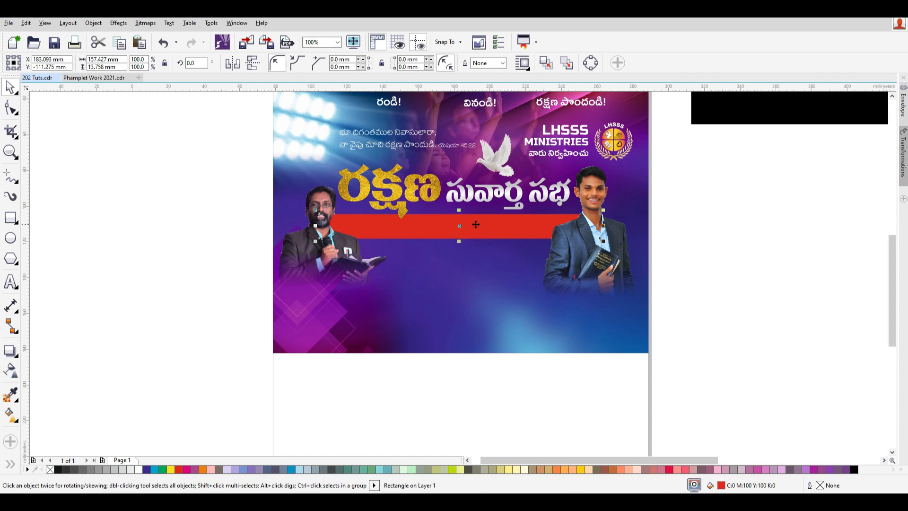
Step: Fade the red band's left end with a linear transparency and convert the band to a bitmap
click(9, 370)
scroll(344, 231, up, 2)
drag(388, 216, 330, 215)
drag(388, 216, 394, 215)
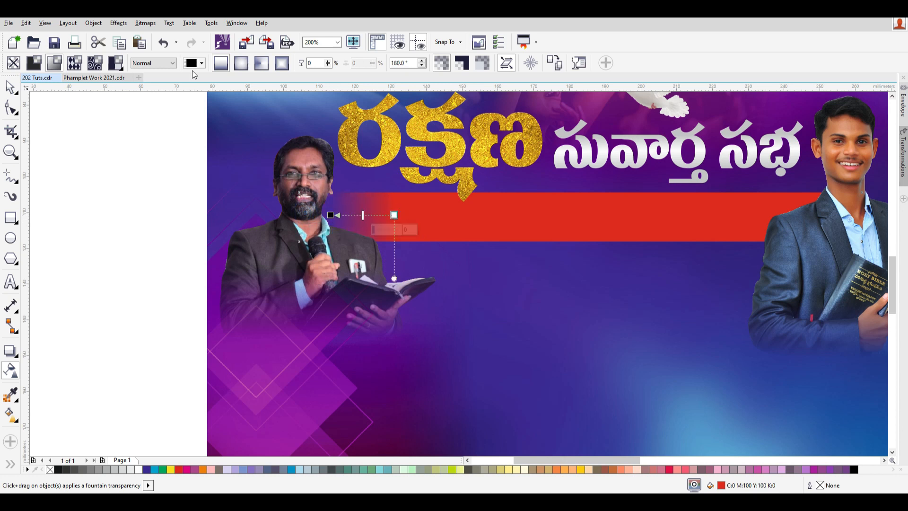
click(145, 22)
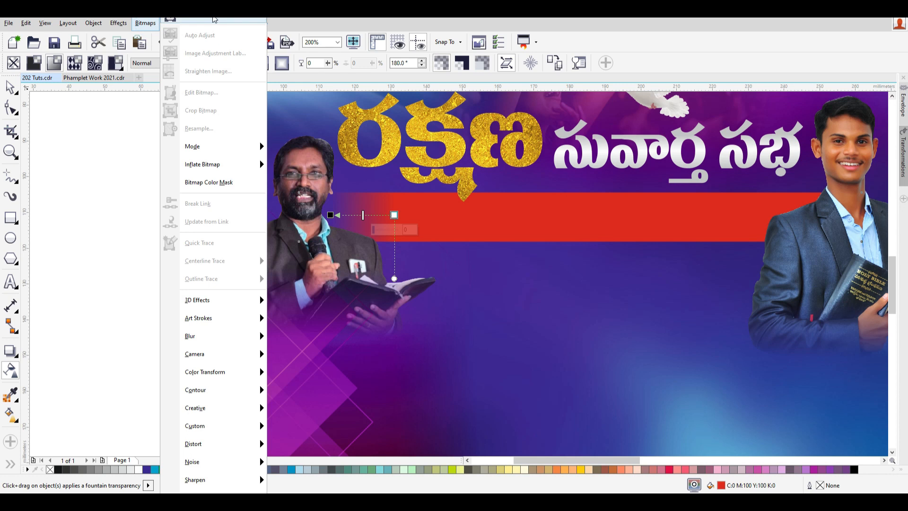
click(213, 19)
click(600, 284)
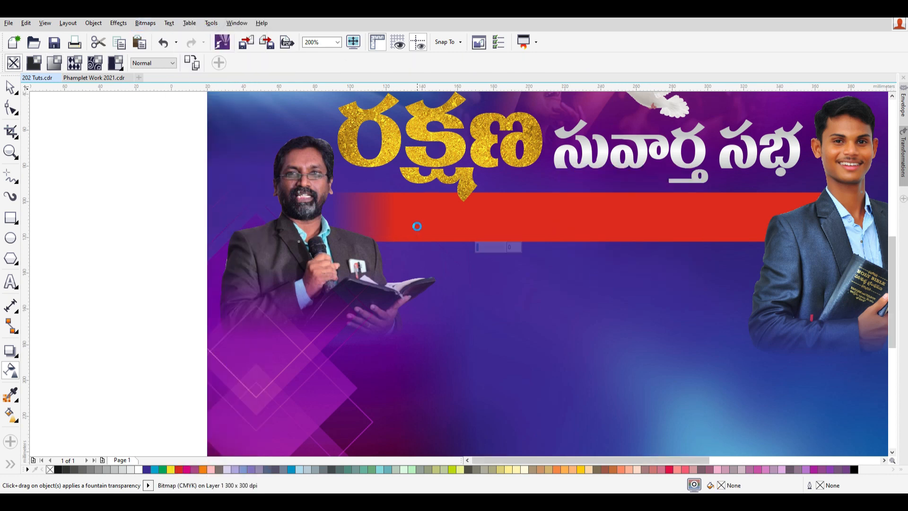
Step: Fade the red band's right end with a linear transparency and convert it to a 300 dpi CMYK bitmap with transparent background
scroll(417, 226, down, 1)
scroll(631, 230, up, 1)
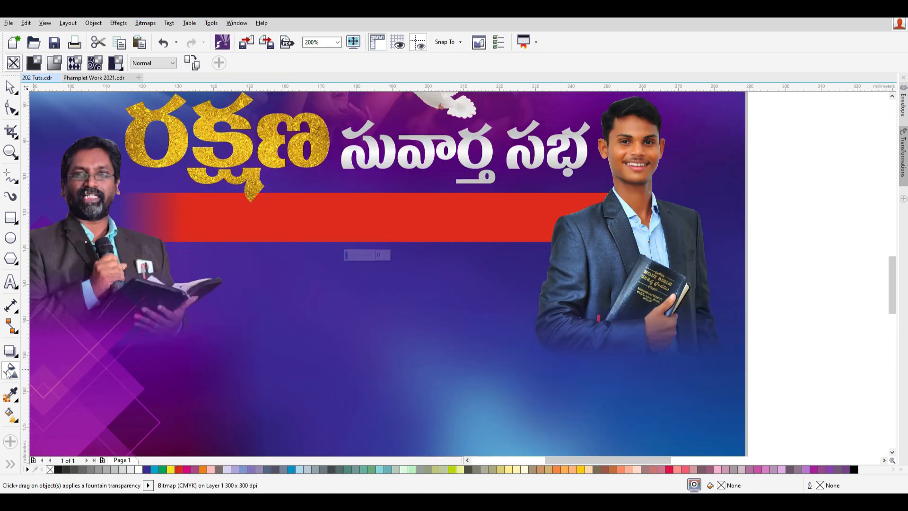
drag(488, 210, 577, 212)
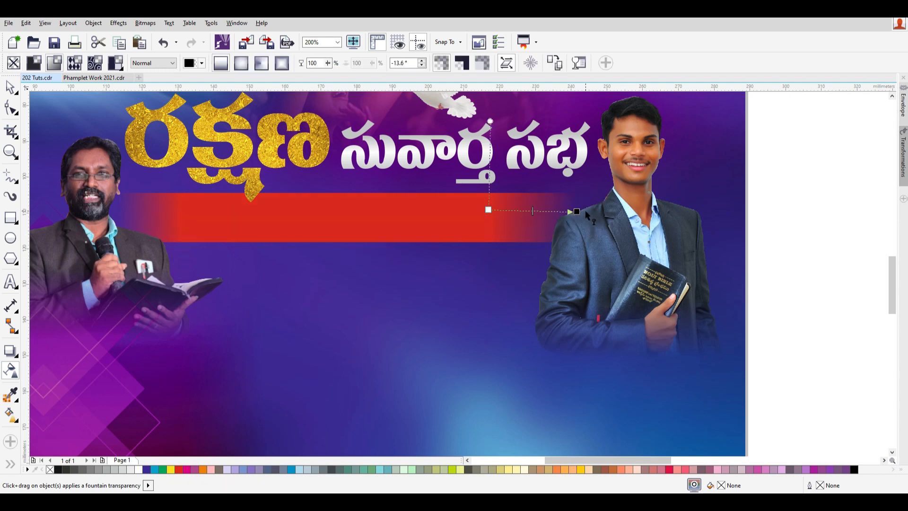
click(145, 23)
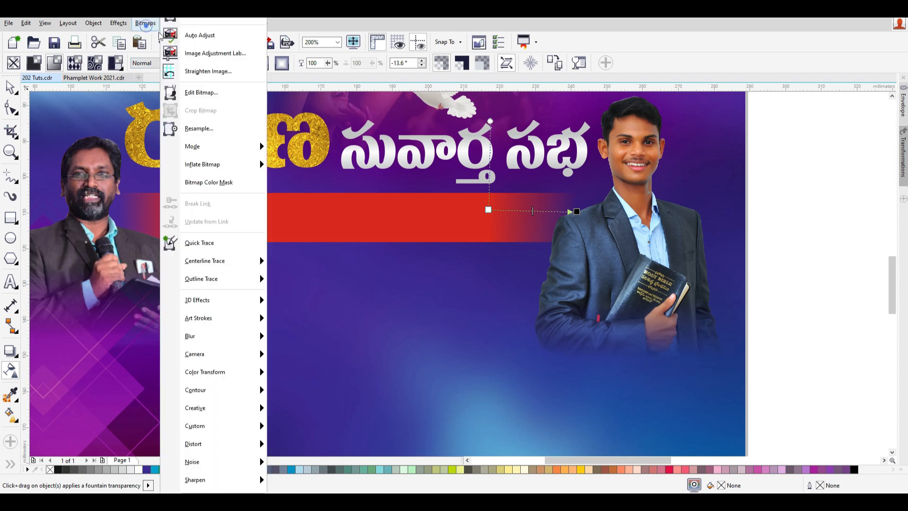
click(188, 31)
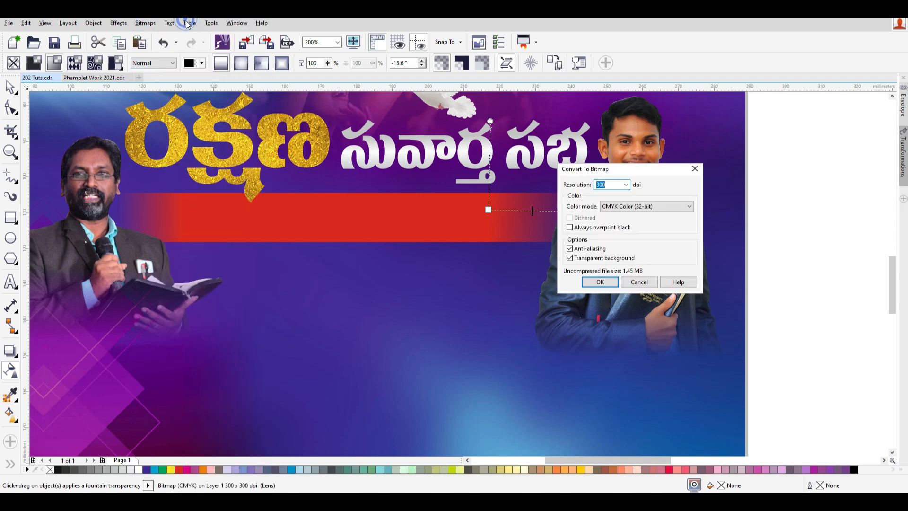
click(604, 283)
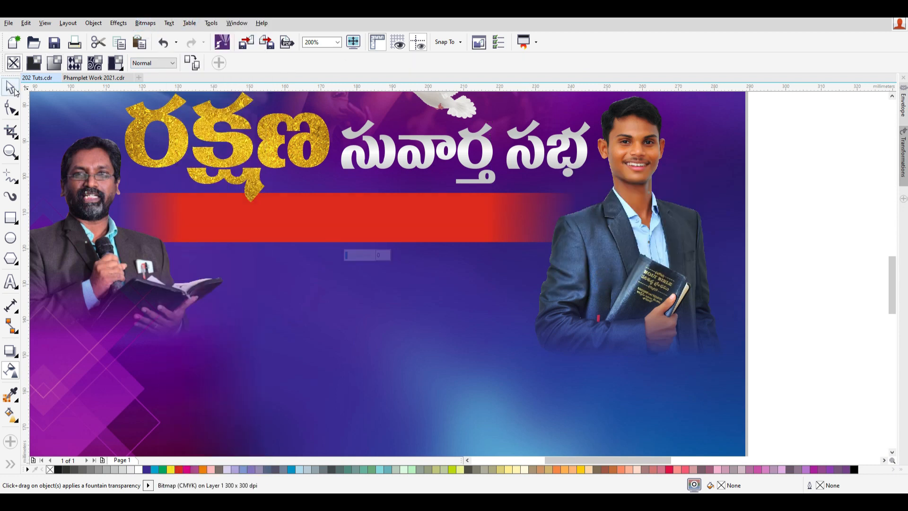
Step: Nudge the faded red band down about 1.6 mm to separate it further from the title
click(13, 89)
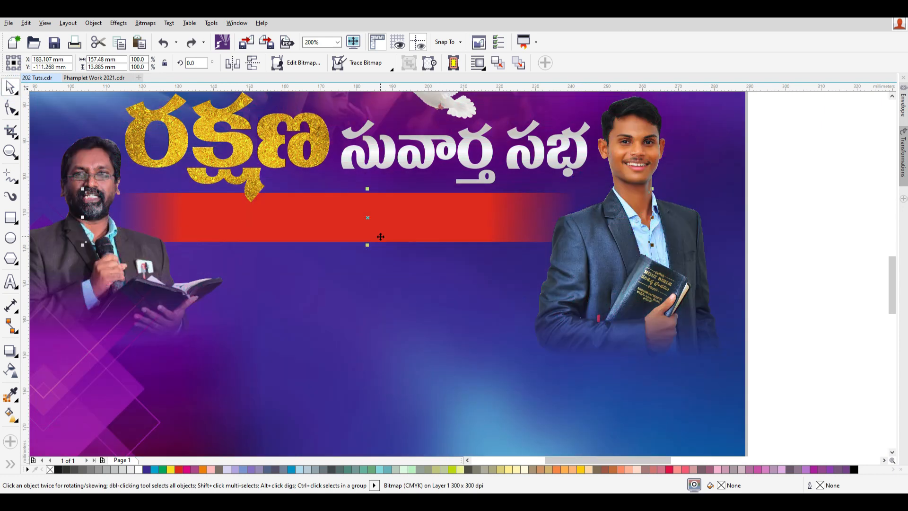
key(Down)
key(Down)
key(Down)
key(Down)
key(Down)
key(Down)
key(Down)
key(Down)
key(Down)
key(Down)
key(Down)
key(Down)
key(Down)
key(Down)
key(Down)
key(Down)
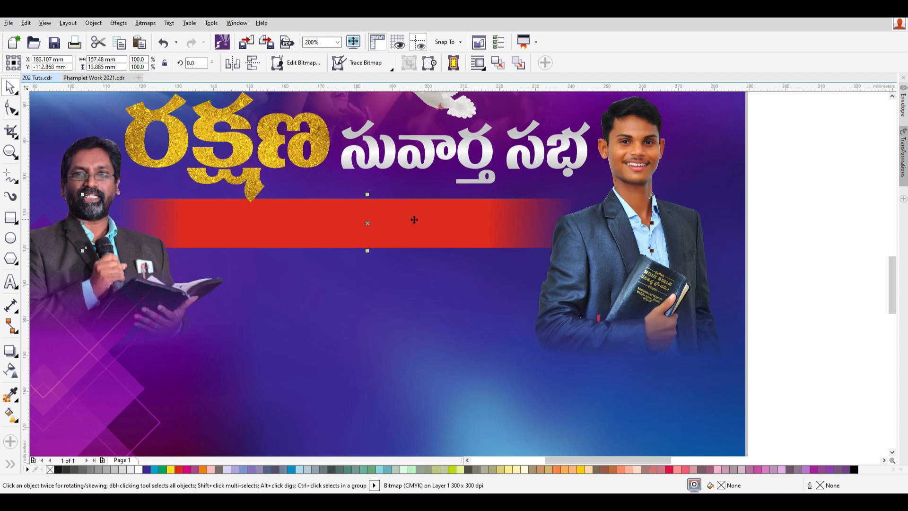
Step: Make a flattened copy of the red band about 1 mm high along its upper edge and duplicate it along the lower edge
drag(368, 249, 385, 197)
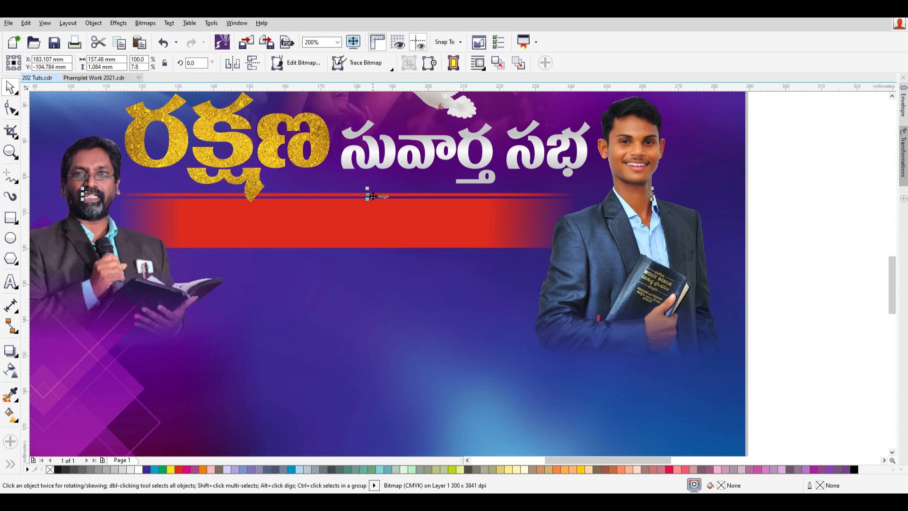
drag(372, 196, 382, 257)
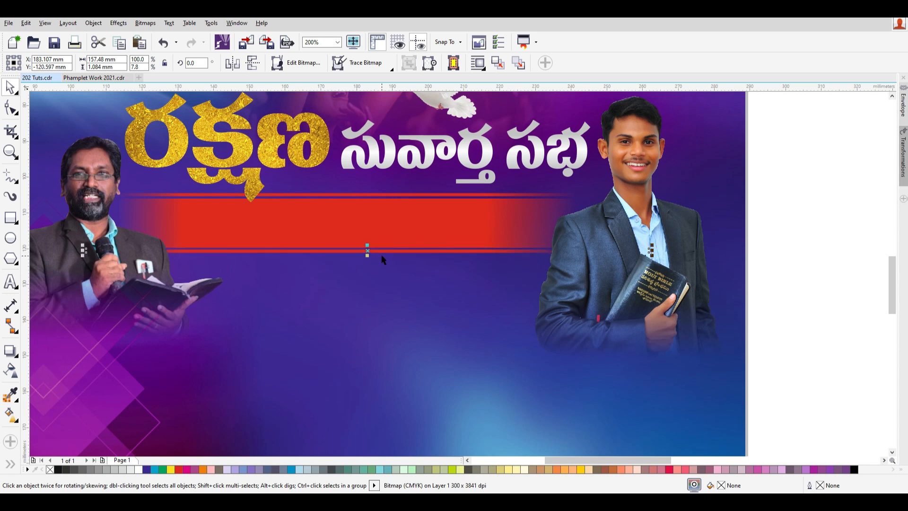
scroll(392, 253, down, 1)
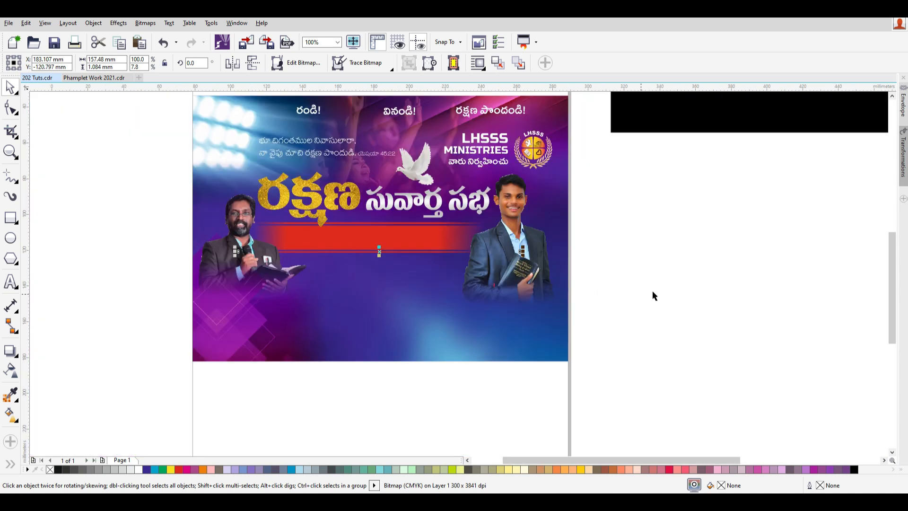
click(659, 286)
Step: Move the calendar icon onto the left end of the red band and shrink it to about 9.6 mm wide
scroll(554, 274, down, 1)
scroll(555, 279, down, 1)
scroll(683, 358, up, 1)
drag(539, 296, 294, 173)
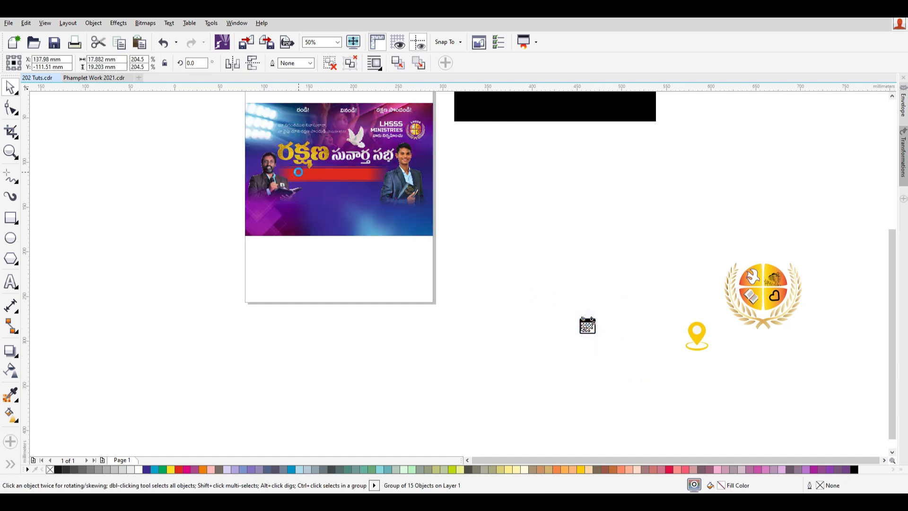
scroll(296, 174, up, 6)
drag(354, 223, 291, 192)
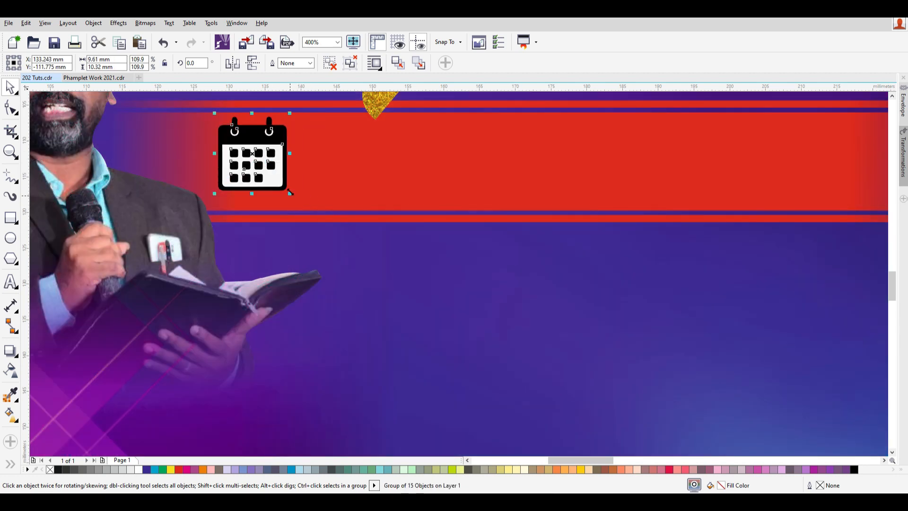
drag(256, 138, 260, 145)
scroll(259, 148, down, 2)
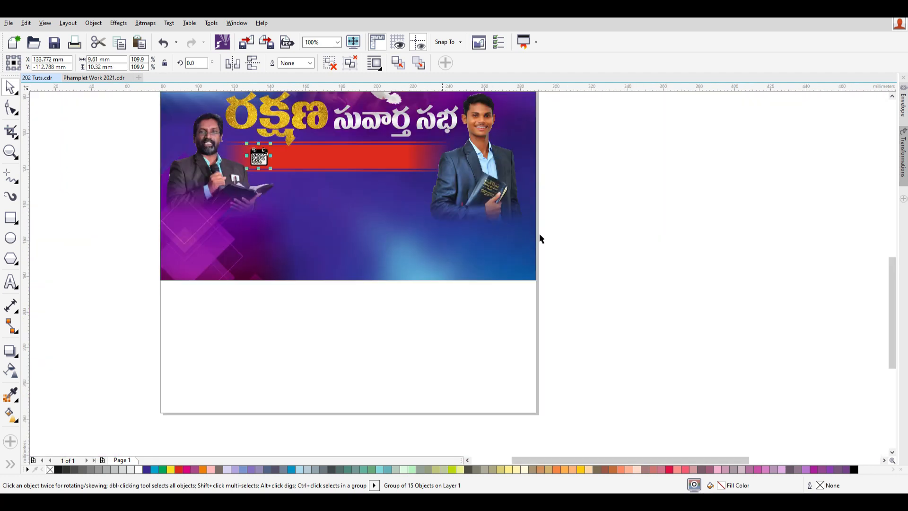
Step: Move the yellow location pin onto the right end of the red band and shrink it to about 7 mm wide
scroll(611, 257, down, 1)
drag(714, 290, 520, 187)
scroll(546, 223, up, 2)
scroll(526, 202, down, 2)
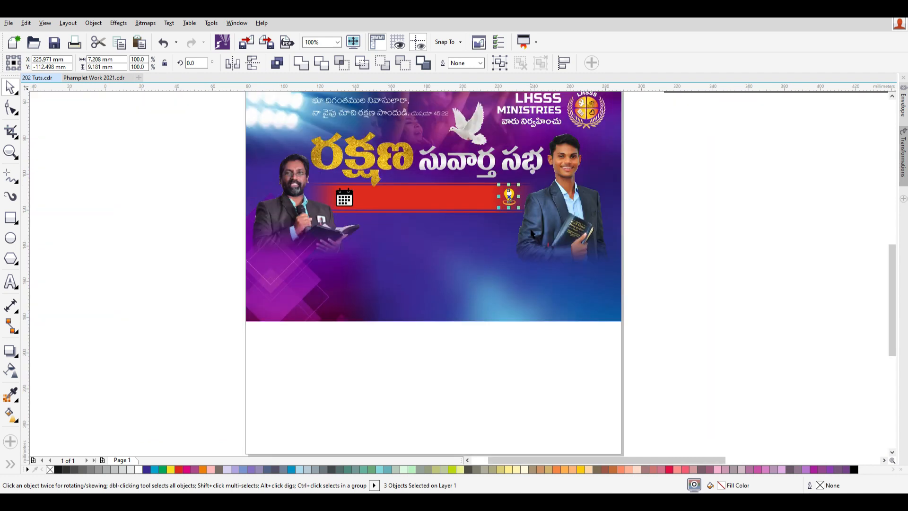
click(745, 256)
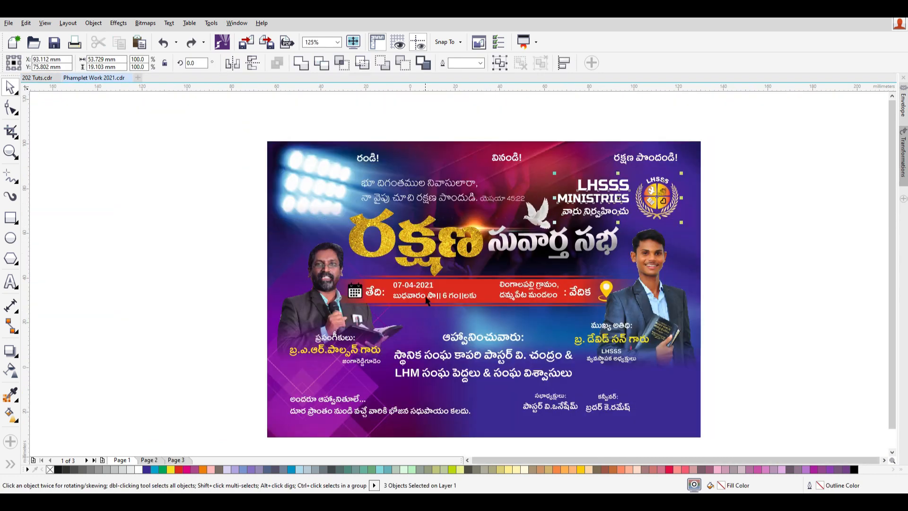
Step: Ungroup the date and venue strip on the finished poster in Phamplet Work 2021.cdr
click(427, 301)
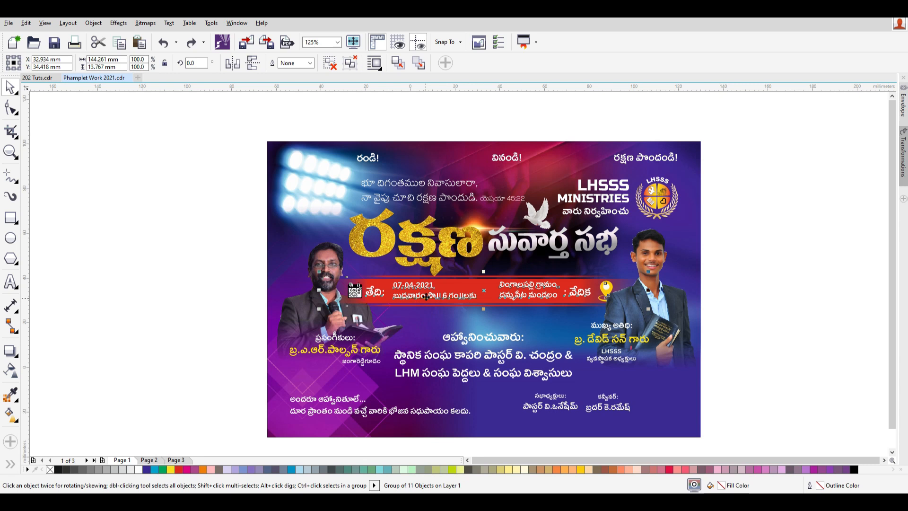
key(ctrl+u)
click(781, 296)
Step: Copy the date, తేది:, venue and వేదిక texts from the finished poster and paste them into 202 Tuts.cdr
click(409, 288)
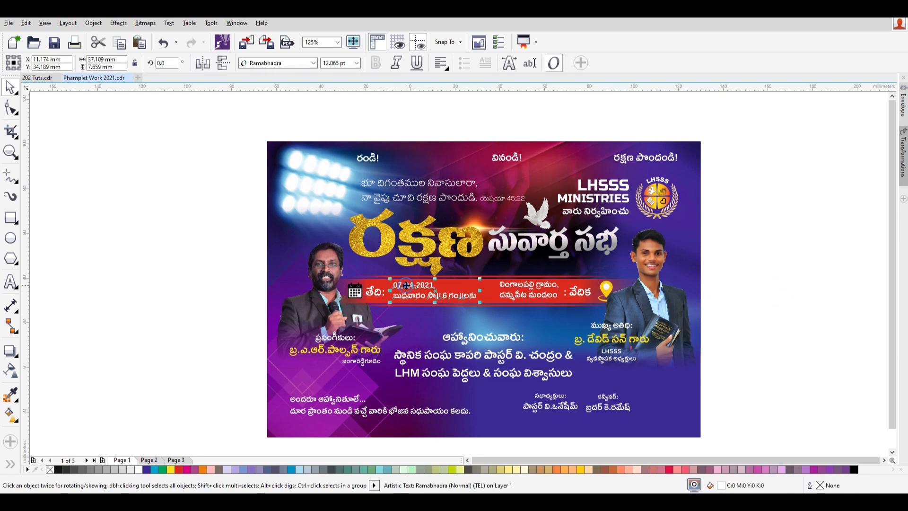
shift+click(373, 292)
shift+click(542, 286)
shift+click(582, 289)
key(ctrl+c)
key(ctrl+Tab)
key(ctrl+v)
scroll(416, 183, up, 1)
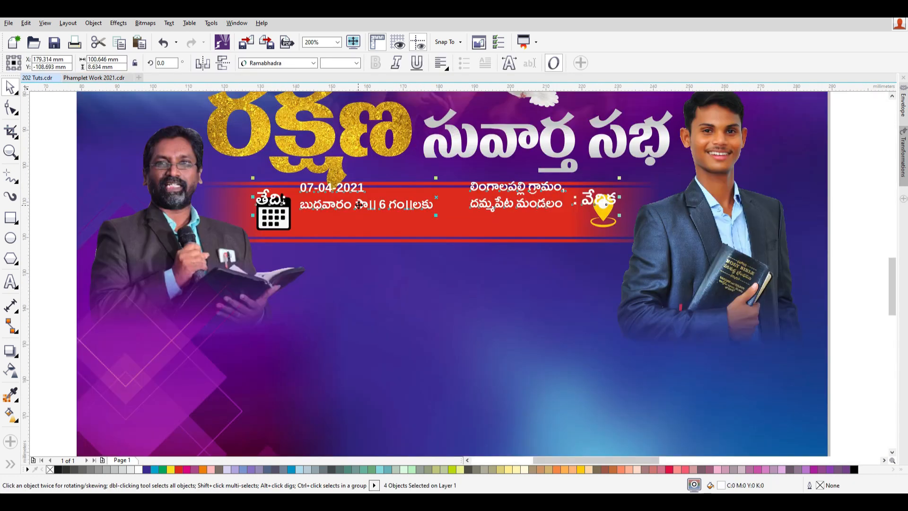
Step: Shrink the four pasted date and venue texts together and place them inside the red band between the two icons
drag(620, 216, 529, 208)
drag(455, 198, 504, 219)
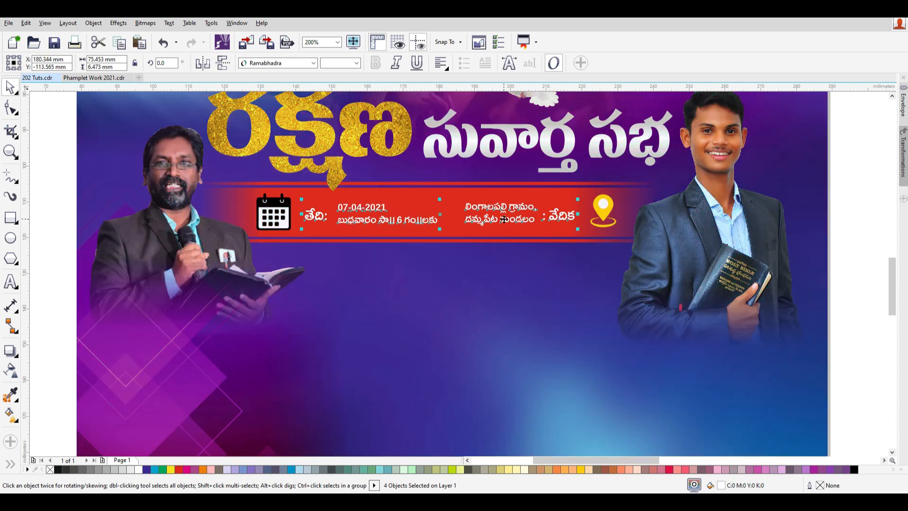
drag(581, 229, 567, 229)
Step: Move the calendar icon slightly left and the location pin slightly right to widen the space for the texts
click(266, 211)
drag(283, 210, 269, 209)
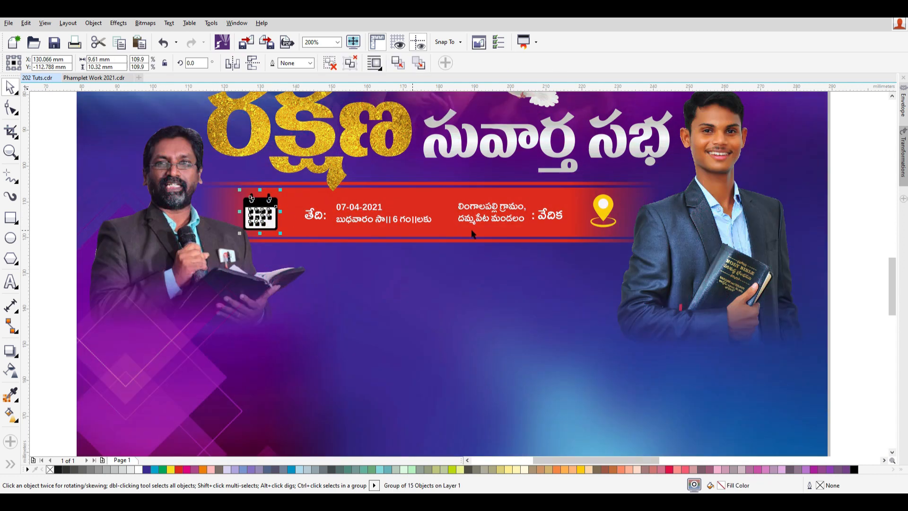
click(614, 263)
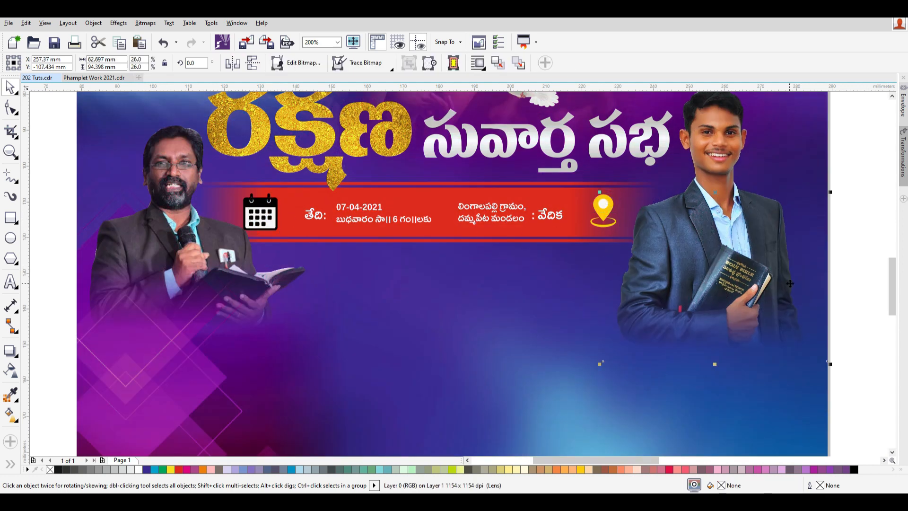
drag(848, 282, 615, 210)
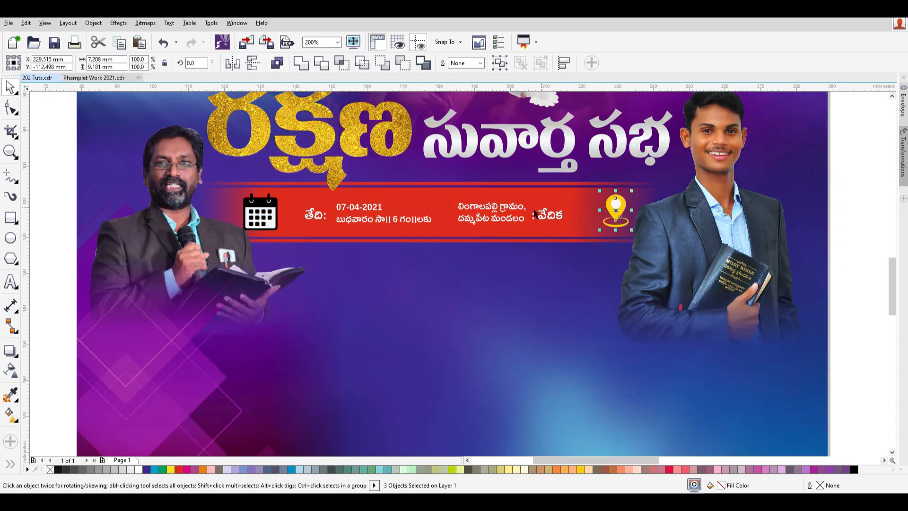
Step: Select the four date and venue texts together and enlarge them to about 91 mm wide across the band
click(553, 216)
shift+click(501, 208)
shift+click(394, 219)
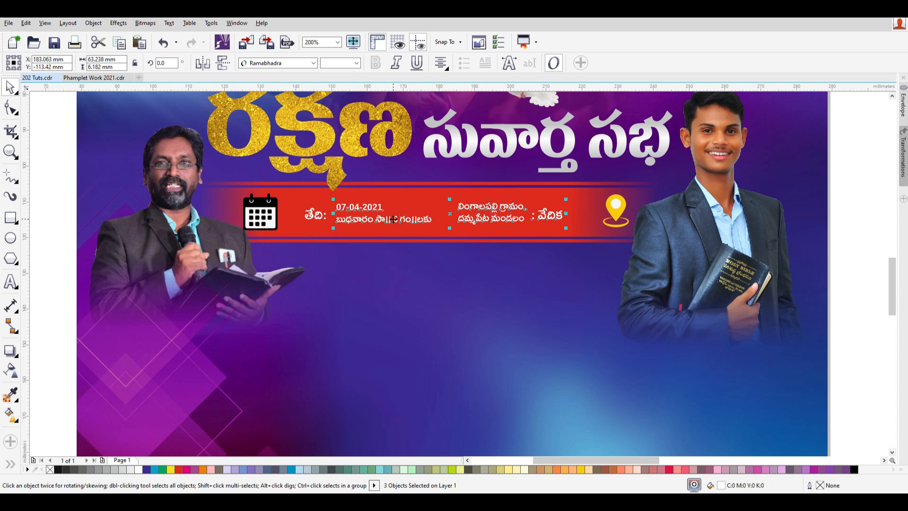
drag(566, 229, 600, 240)
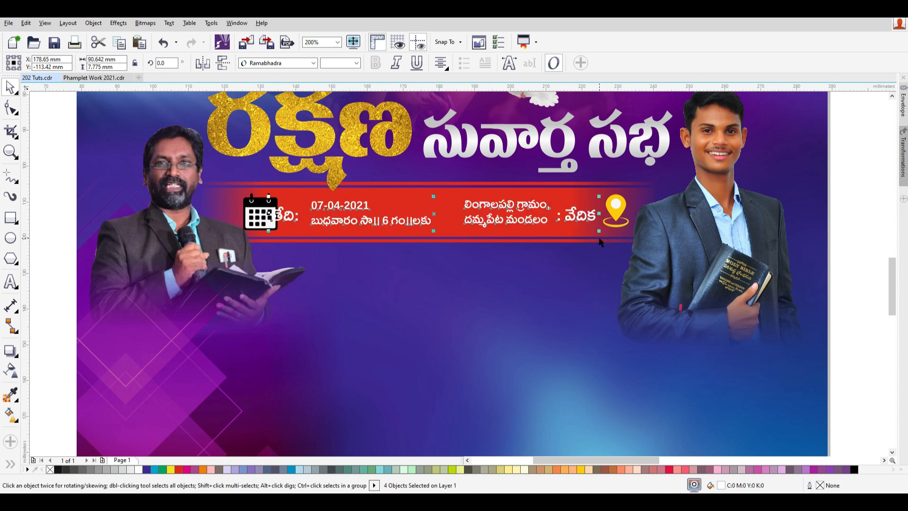
Step: Nudge the తేది: label and the date text right together to clear the calendar icon
click(360, 263)
click(360, 222)
shift+click(290, 217)
key(Right)
key(Right)
key(Right)
key(Right)
key(Right)
key(Right)
key(Right)
key(Right)
key(Right)
key(Right)
key(Left)
key(Left)
scroll(292, 217, down, 2)
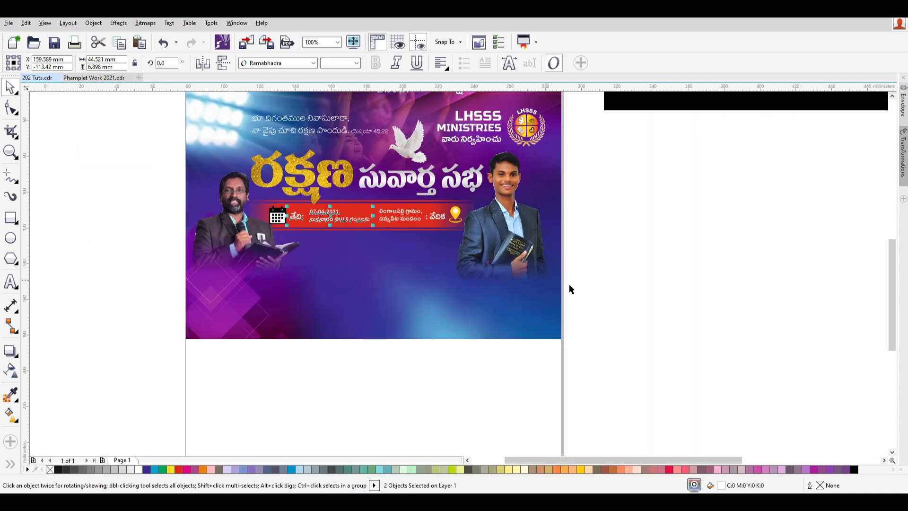
Step: Switch to the Phamplet Work 2021.cdr document and go to its page 2
click(637, 270)
scroll(473, 246, down, 2)
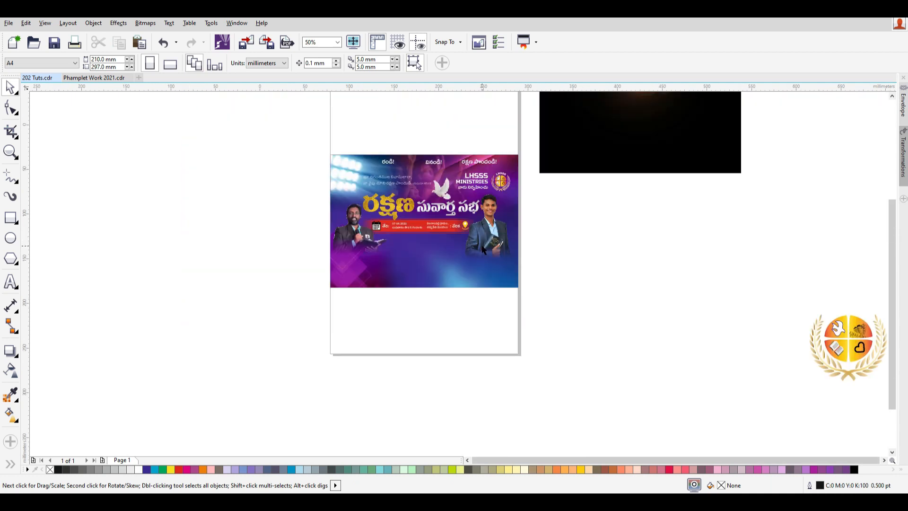
scroll(428, 215, up, 2)
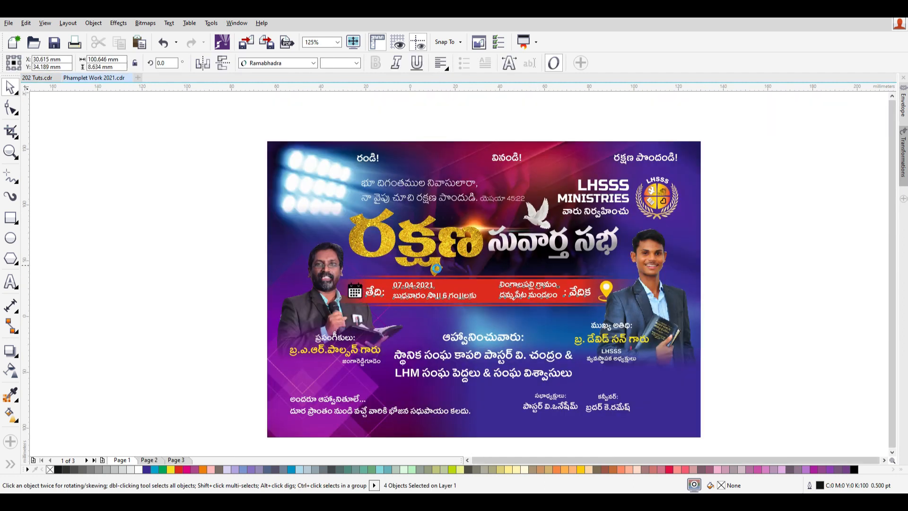
scroll(442, 280, down, 2)
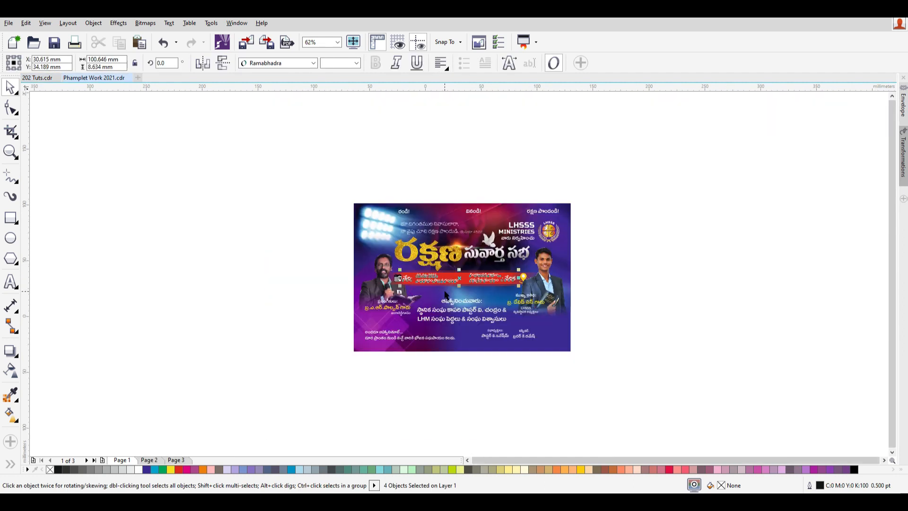
key(Page_Down)
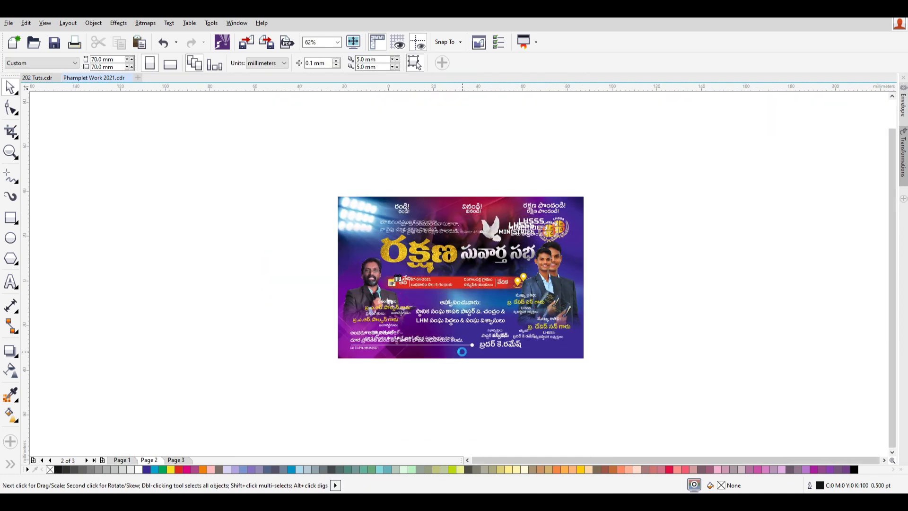
Step: Try to select page 2's lower texts and delete the stray portrait overlapping them, checking page 1 against it
scroll(462, 352, up, 2)
drag(137, 233, 733, 361)
click(761, 337)
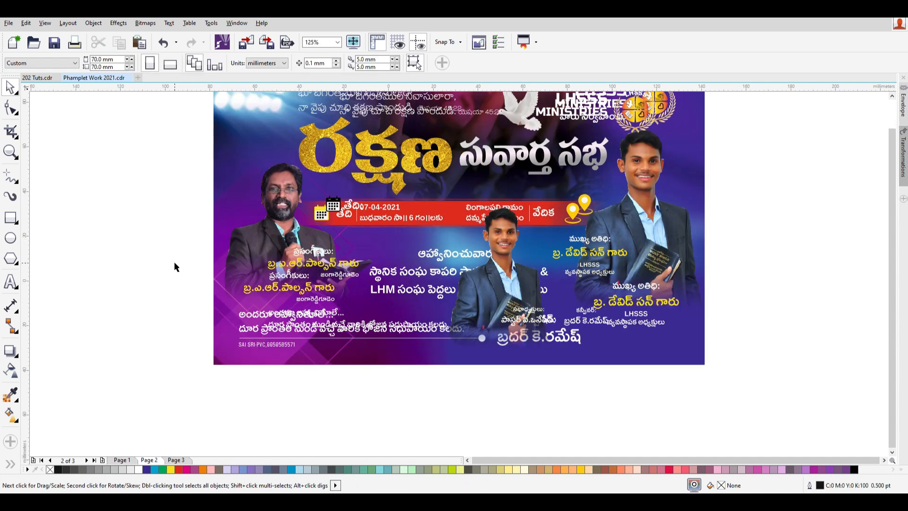
drag(122, 240, 817, 382)
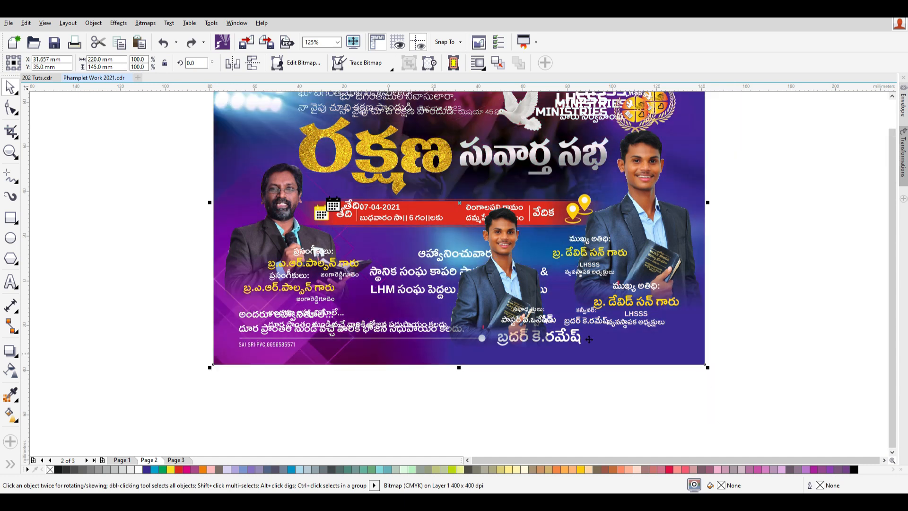
key(Delete)
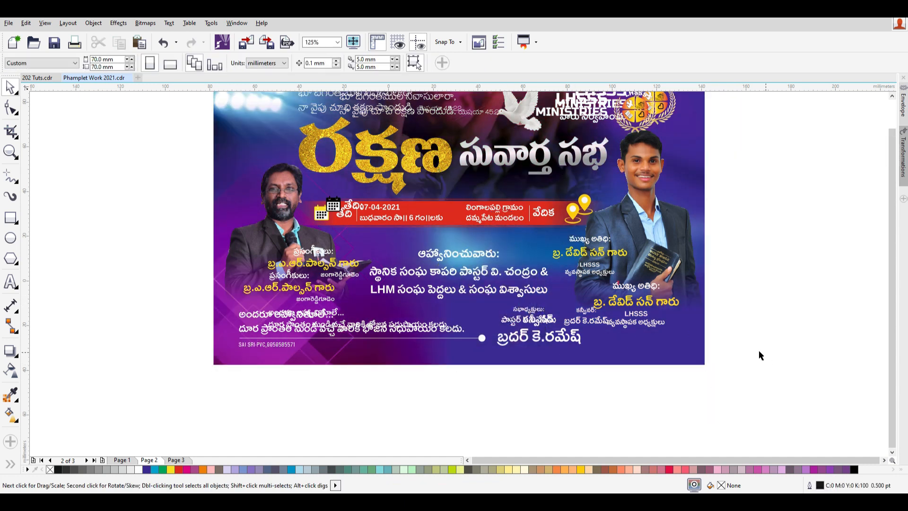
key(Page_Up)
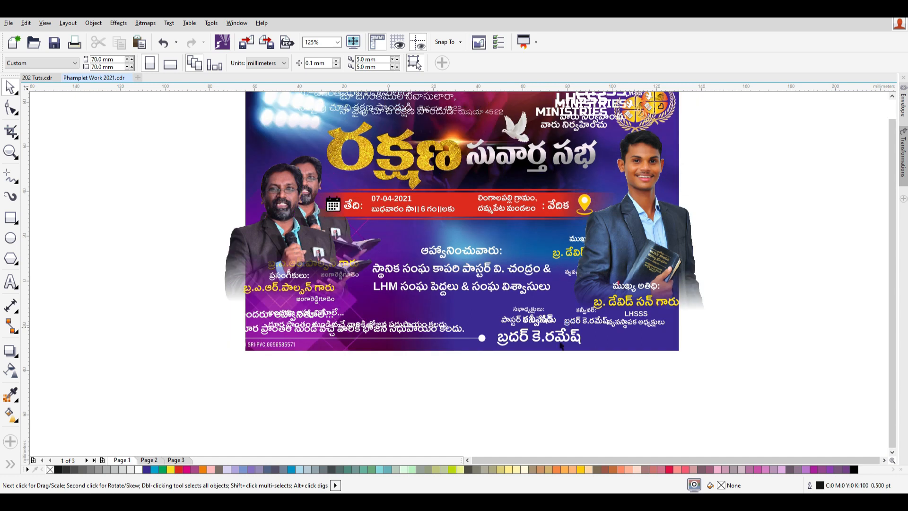
key(Page_Down)
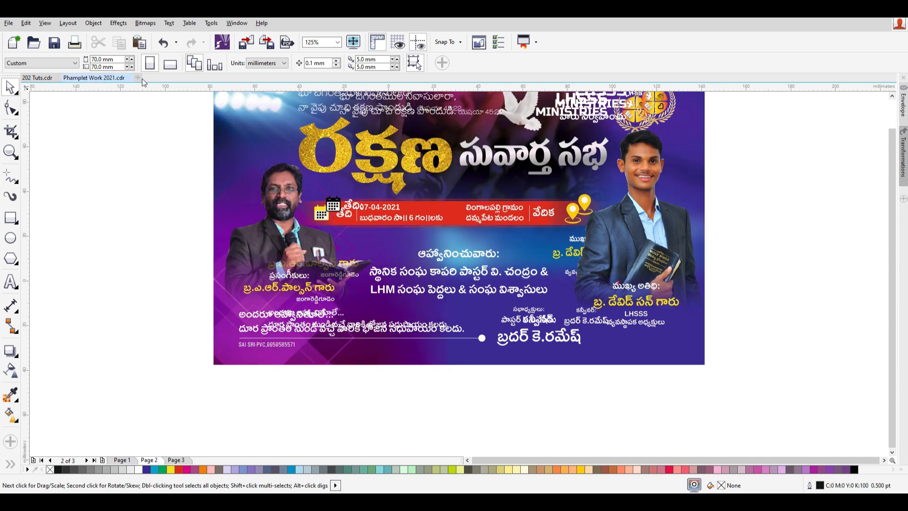
Step: Close Phamplet Work 2021.cdr without saving the changes and reopen it from the recent files
click(127, 78)
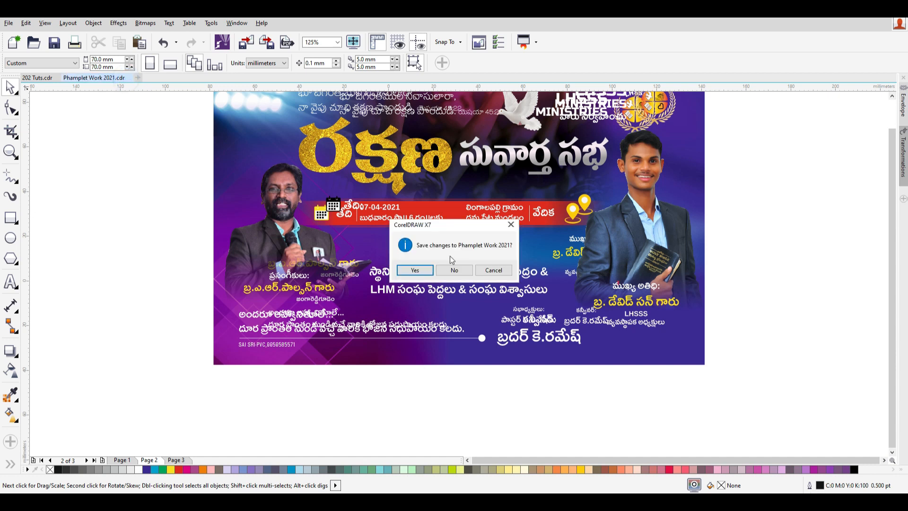
click(472, 269)
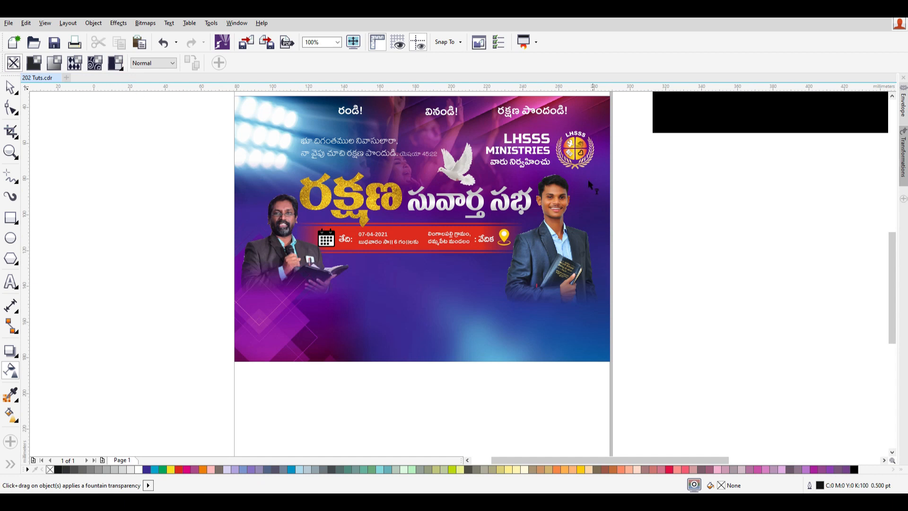
click(11, 24)
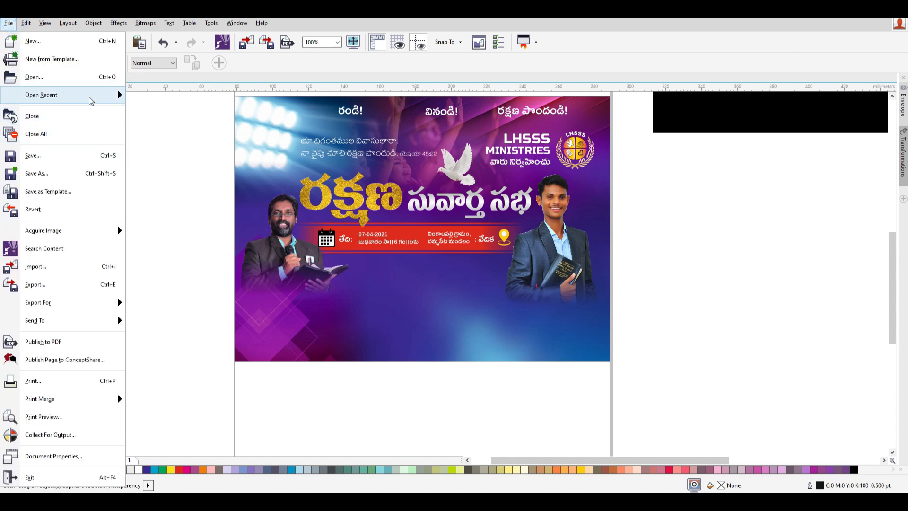
mouse_move(99, 95)
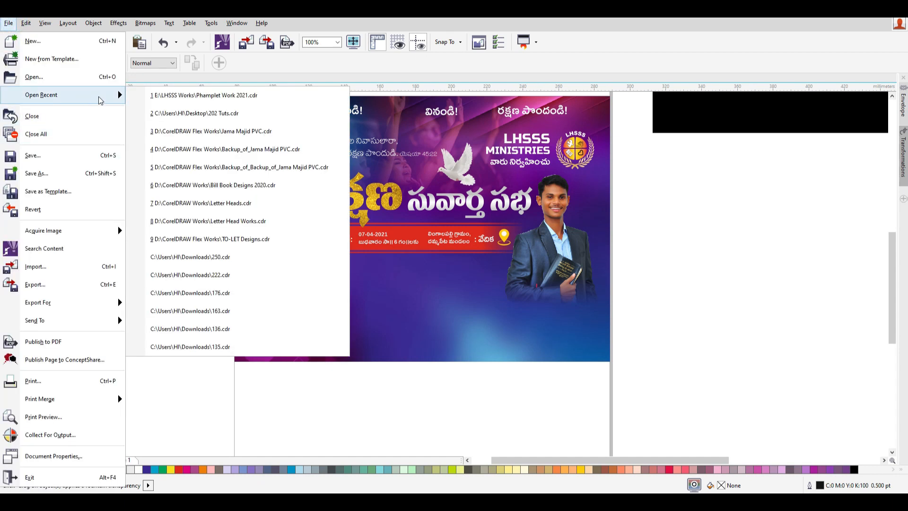
click(205, 95)
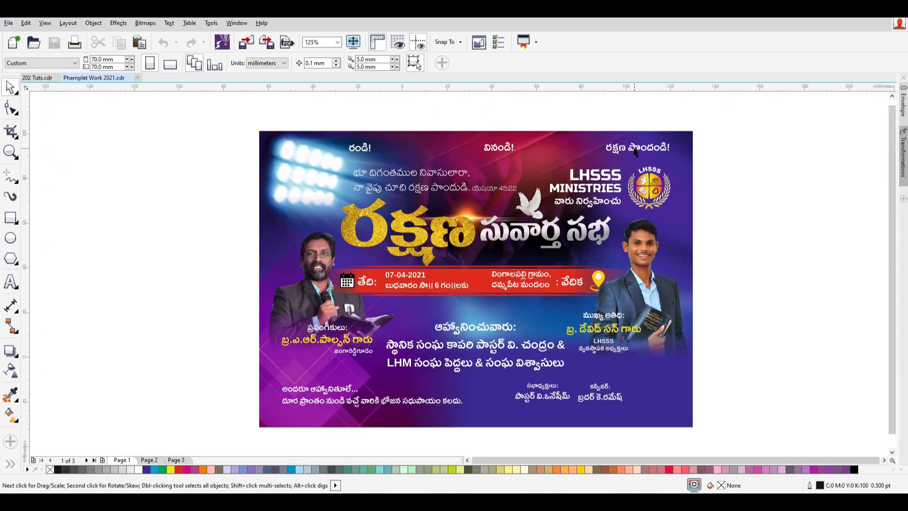
Step: Move page 1's poster group well clear of the page, to about X 444 mm, and go to page 2
drag(634, 151, 392, 152)
scroll(443, 237, down, 2)
drag(371, 226, 632, 221)
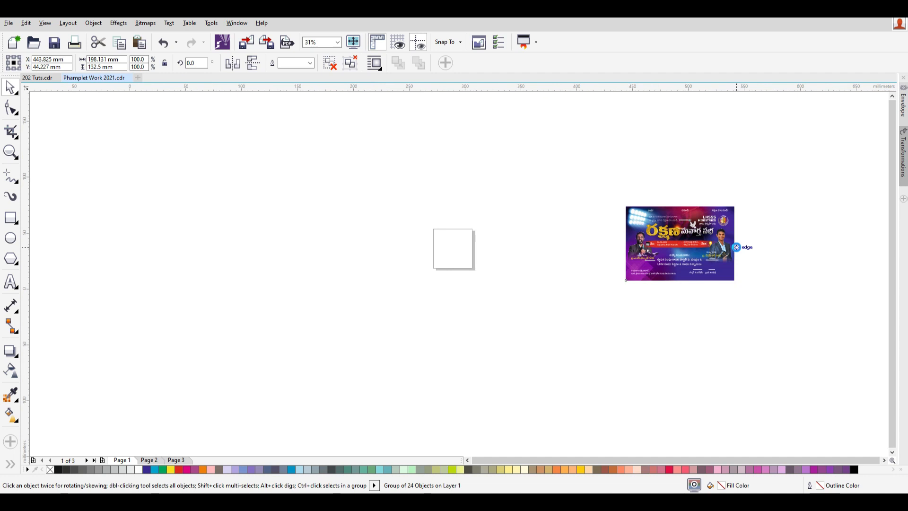
scroll(741, 247, up, 2)
key(ctrl+u)
click(786, 313)
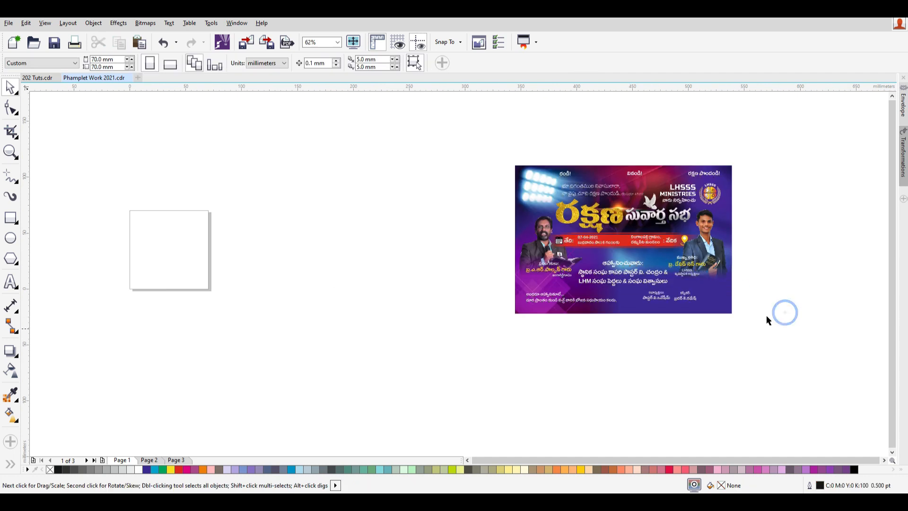
key(ctrl+a)
key(ctrl+g)
key(Page_Down)
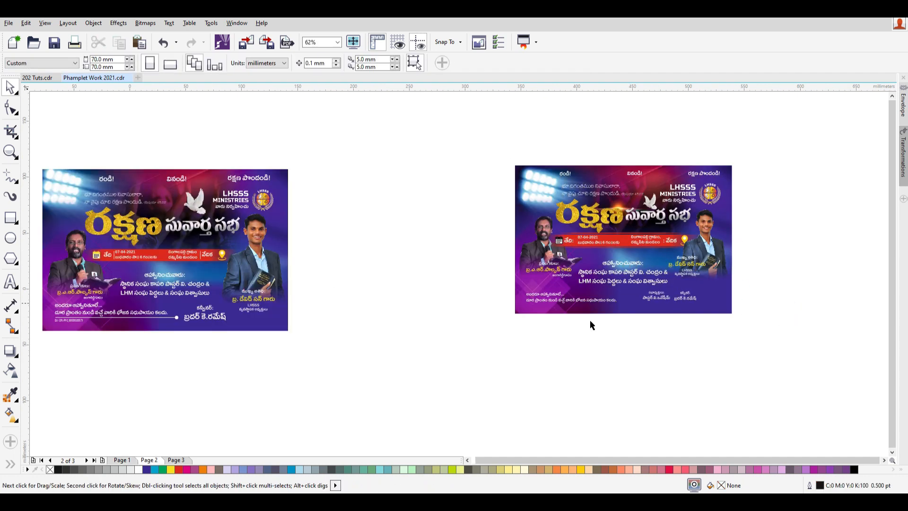
Step: Copy the speaker, guest, invitation and convener texts from page 2's poster and paste them into the 202 Tuts.cdr poster
scroll(530, 310, down, 2)
scroll(315, 290, up, 2)
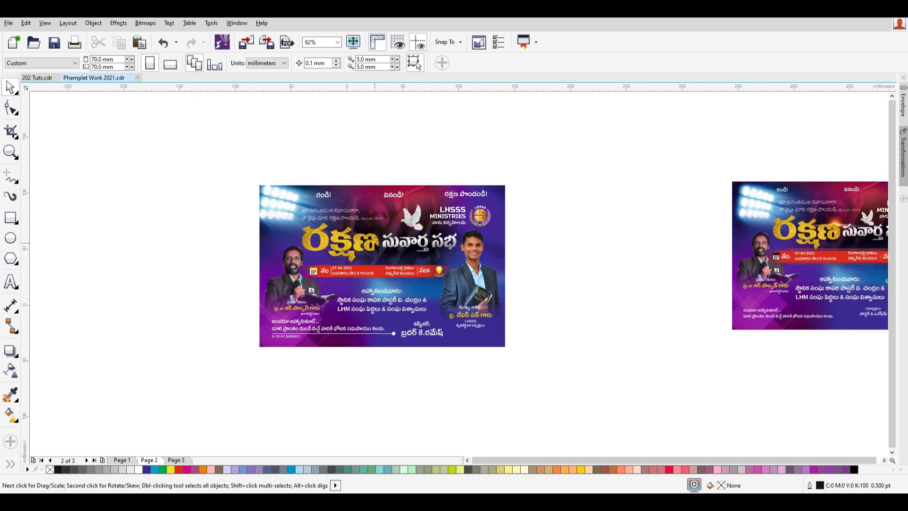
click(374, 243)
drag(214, 271, 577, 371)
drag(378, 306, 377, 342)
key(ctrl+z)
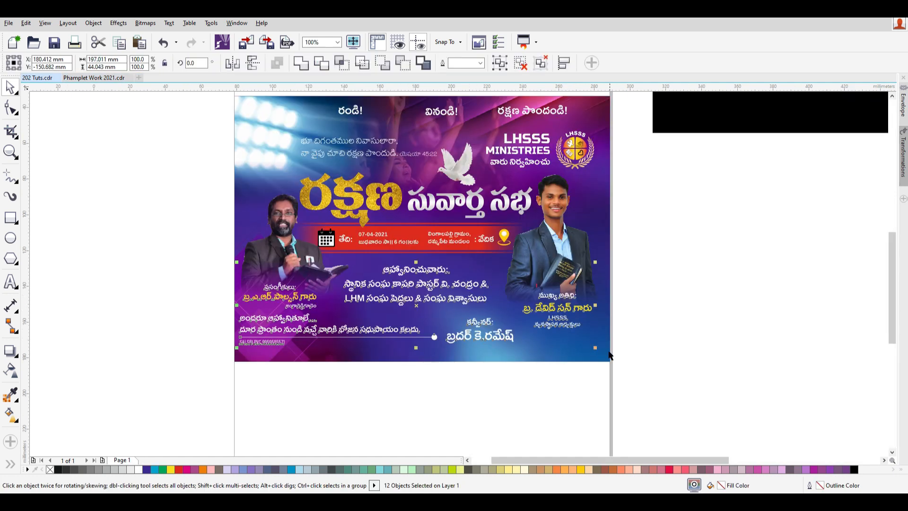
Step: Shrink the pasted lower texts together to about 190 mm wide and nudge them right and slightly down below the red band
drag(596, 349, 583, 345)
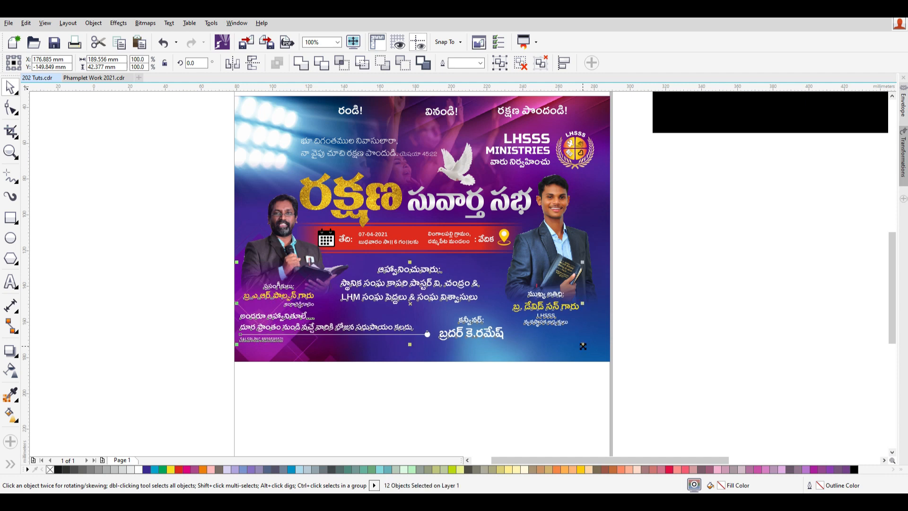
key(Right)
key(Right)
key(Right)
key(Right)
key(Right)
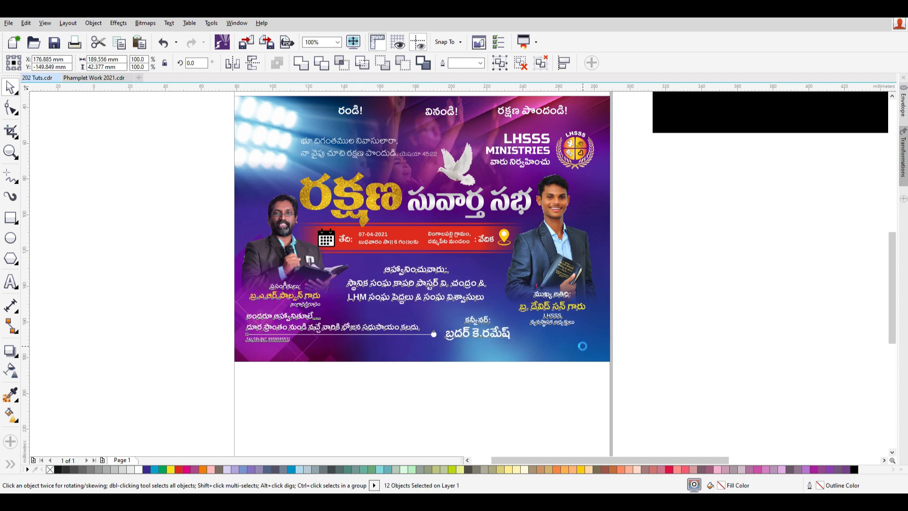
key(Right)
key(Right)
key(Down)
key(Down)
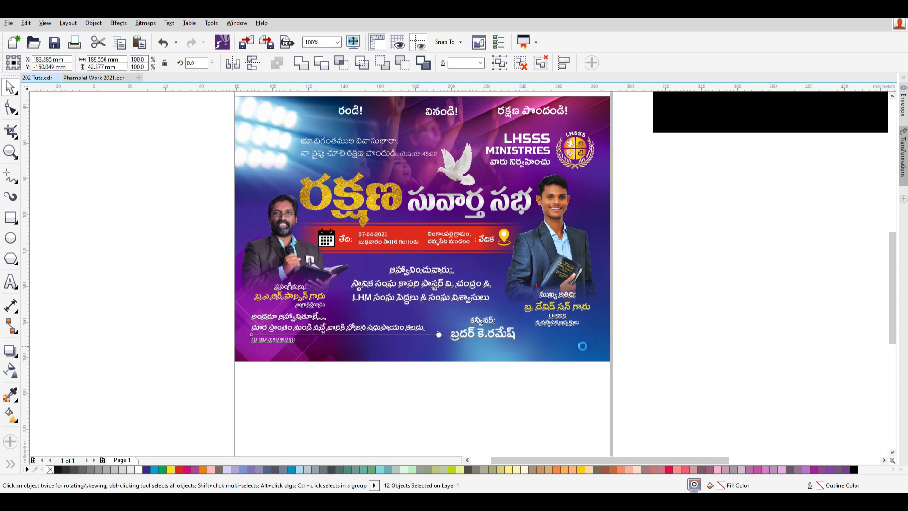
key(Down)
key(Down)
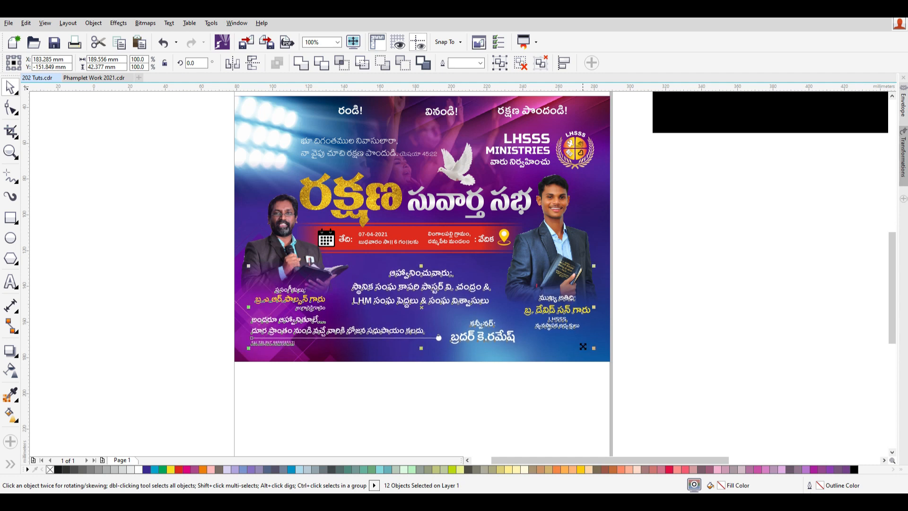
click(675, 337)
Step: Delete the spare round logo lying outside the page near the lens flare image
scroll(670, 308, down, 2)
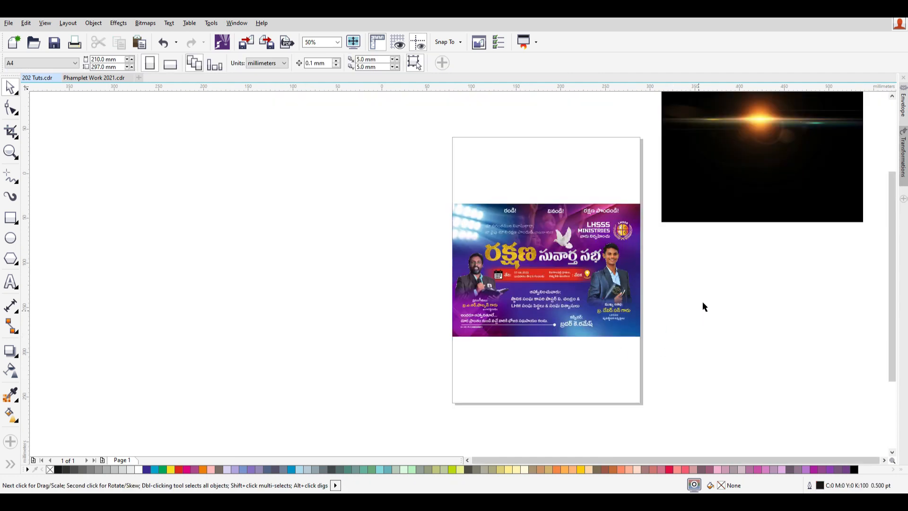
scroll(690, 260, up, 2)
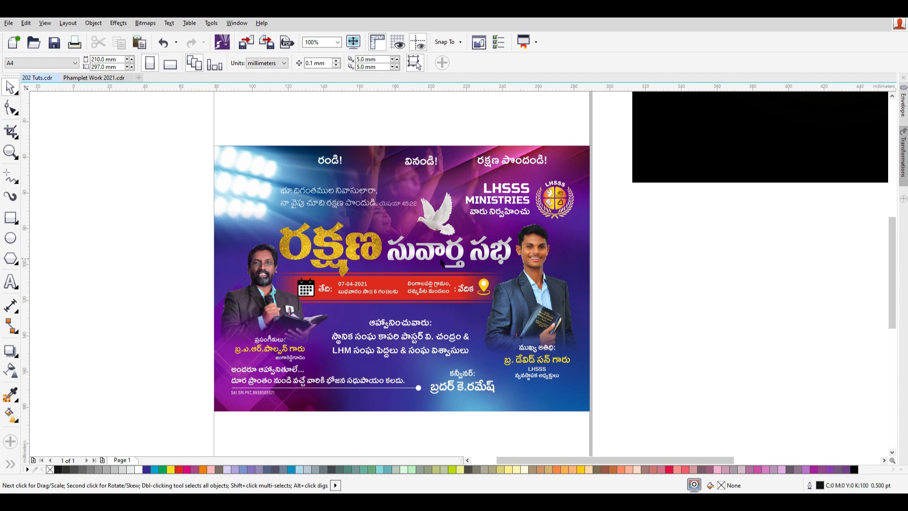
scroll(458, 314, down, 1)
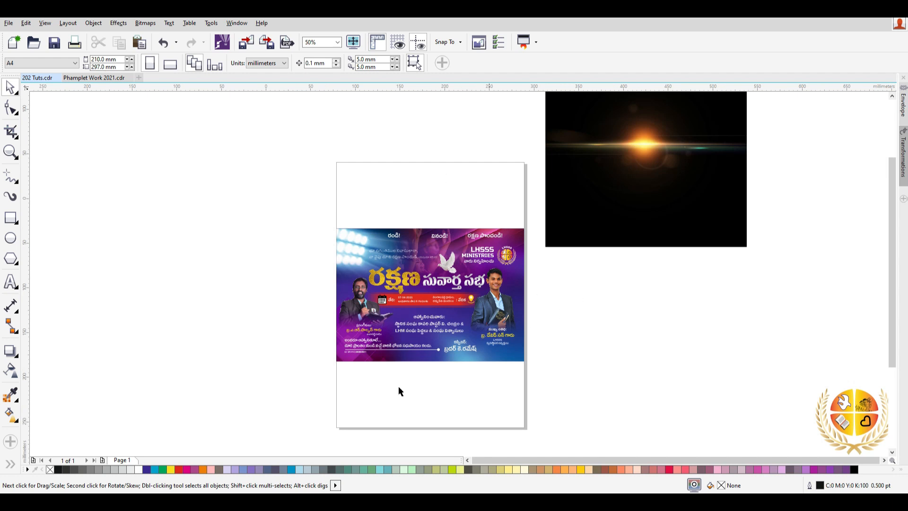
click(681, 136)
scroll(677, 213, down, 2)
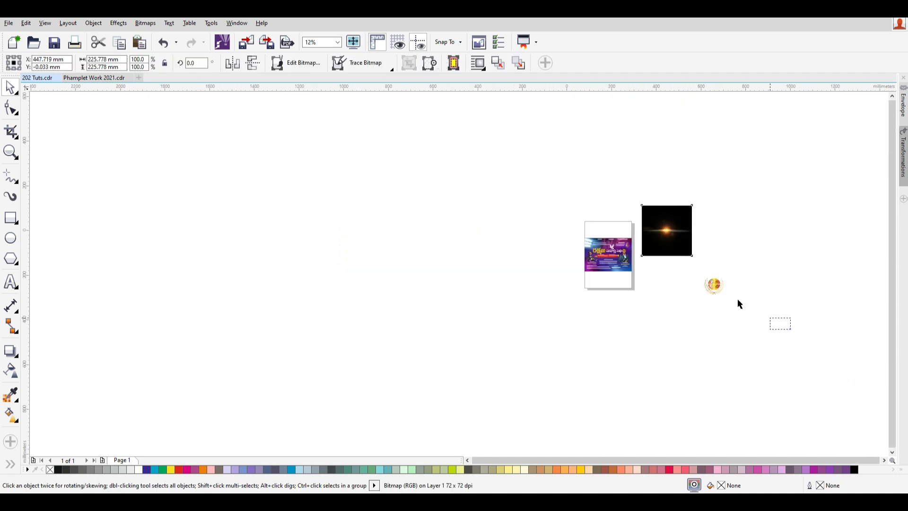
click(712, 287)
key(Delete)
drag(631, 243, 770, 322)
scroll(622, 229, up, 3)
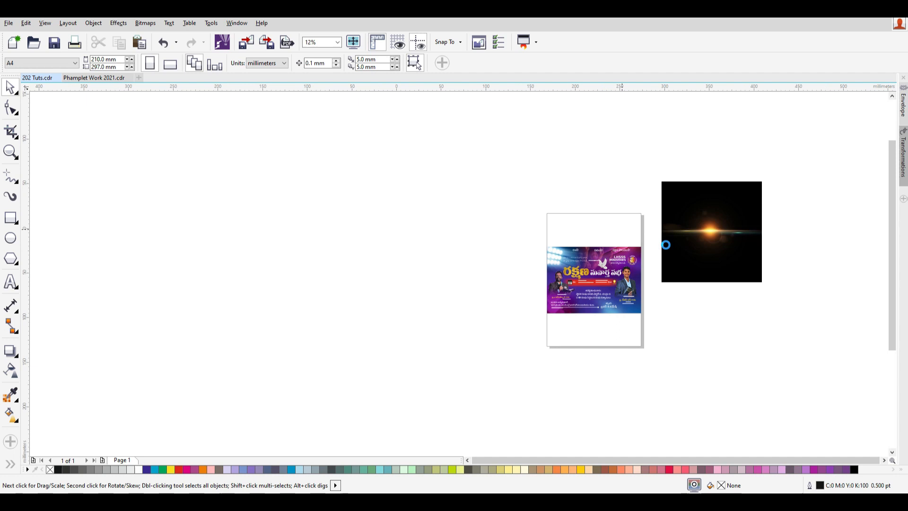
key(ctrl+z)
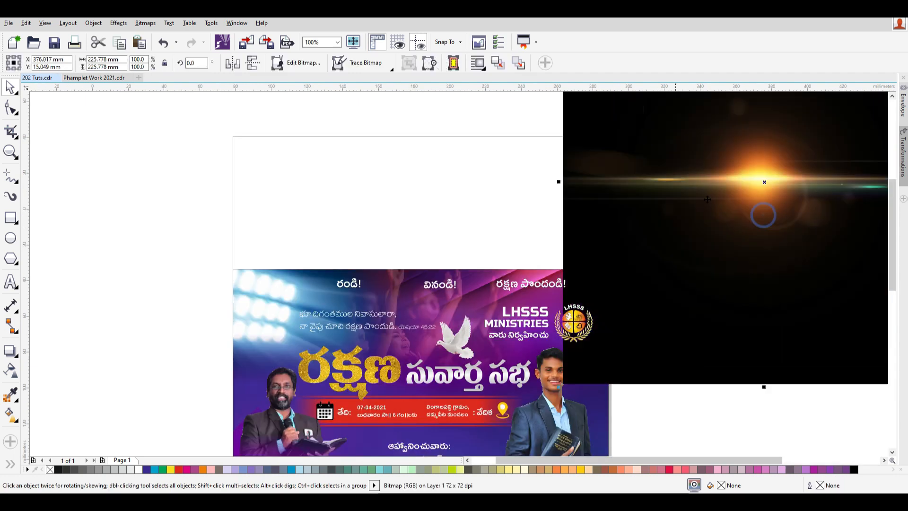
Step: Shrink the lens flare image to about 70 mm square and place it over the middle of the poster title
scroll(763, 185, down, 1)
drag(829, 290, 687, 146)
drag(670, 113, 563, 273)
scroll(580, 317, up, 1)
scroll(522, 264, up, 1)
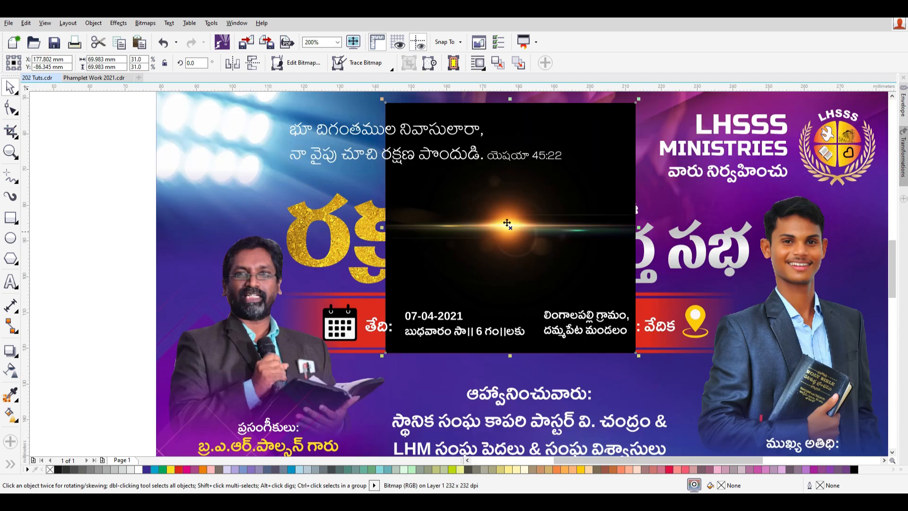
mouse_move(520, 216)
mouse_down()
mouse_move(501, 209)
mouse_move(523, 204)
mouse_up()
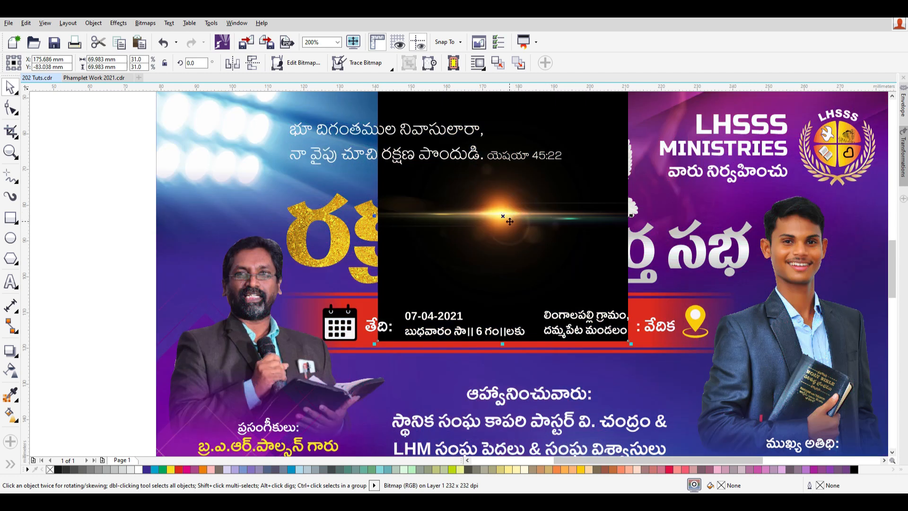
Step: Try the Multiply and Divide transparency merge modes on the lens flare, ending with If Lighter to blend out its black background
click(10, 370)
click(148, 66)
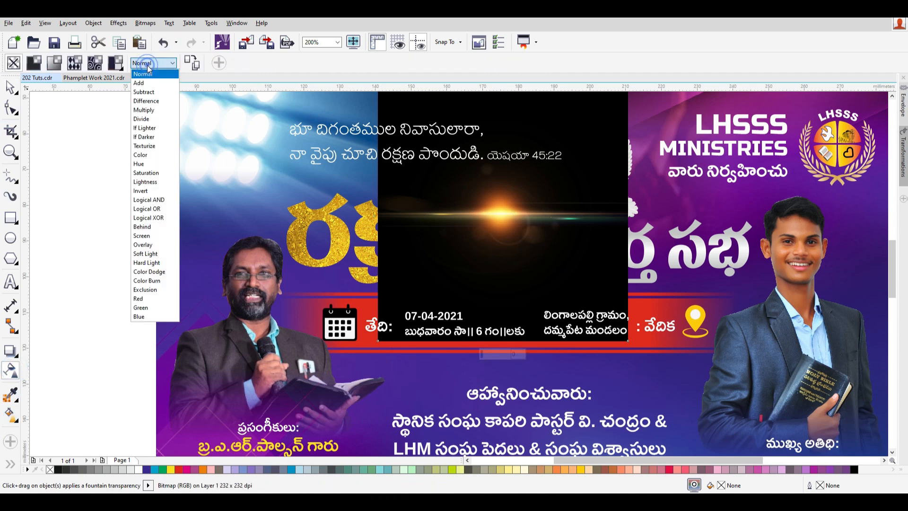
click(154, 113)
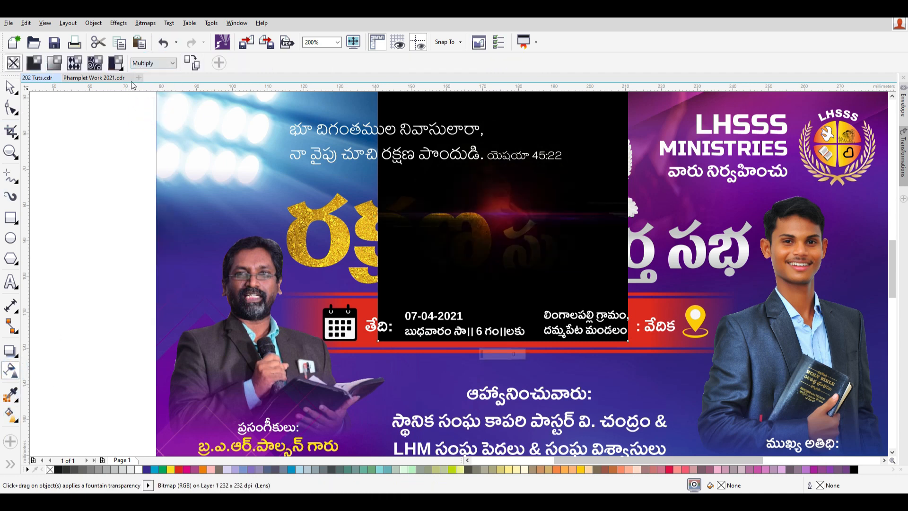
click(146, 65)
click(147, 121)
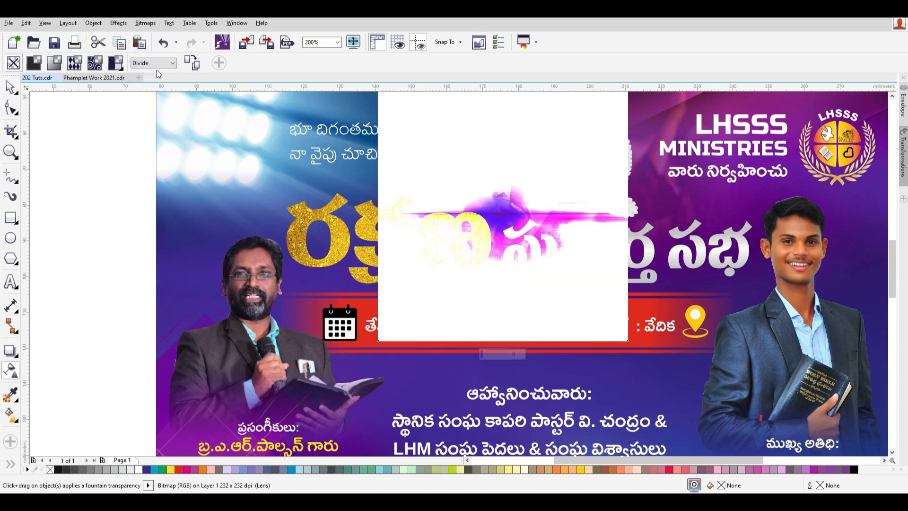
click(154, 63)
click(147, 129)
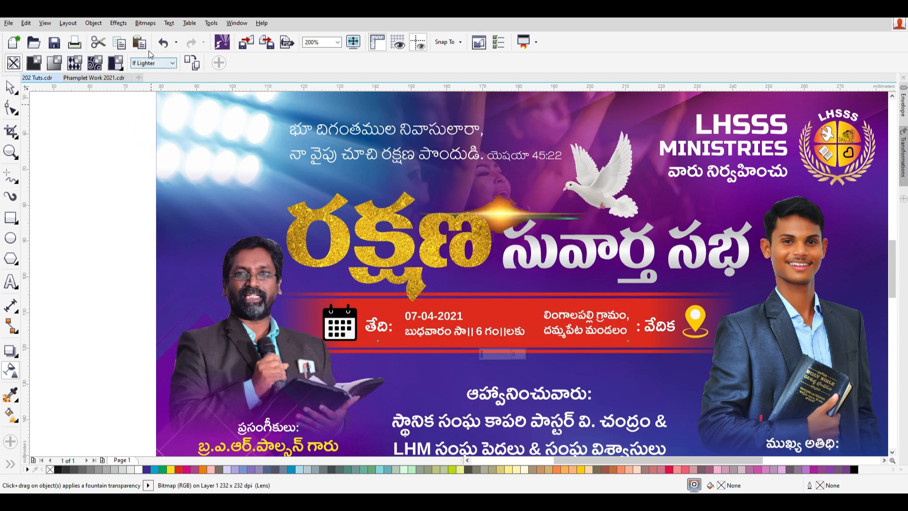
Step: Try the If Darker and Texturize merge modes on the lens flare, ending with Screen to blend it into the poster
click(152, 63)
click(145, 136)
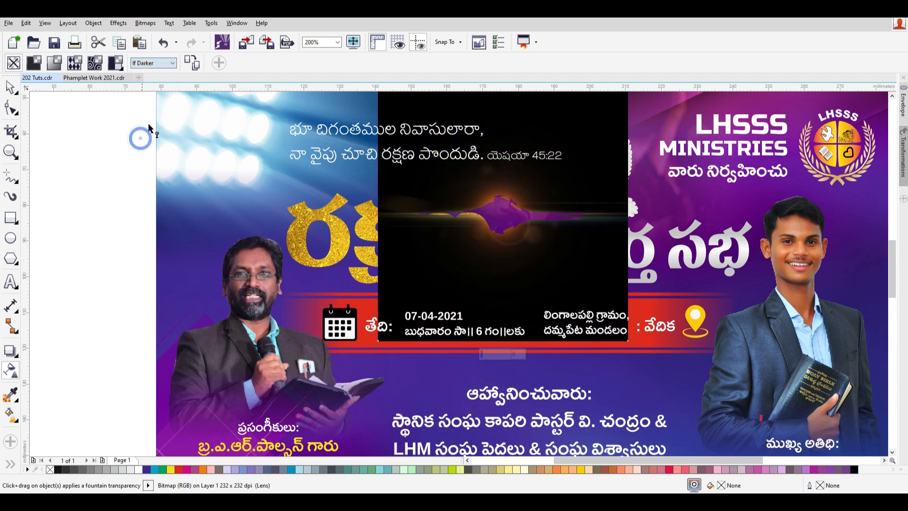
click(159, 64)
click(152, 146)
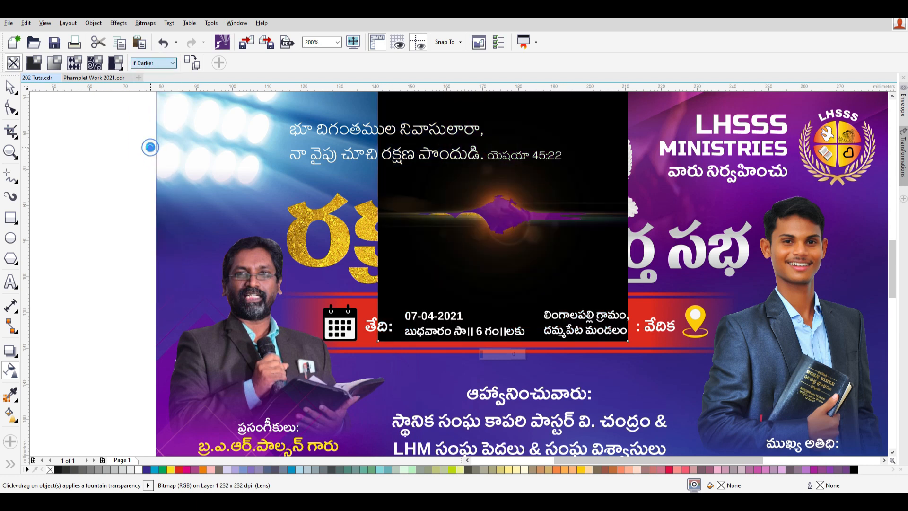
click(165, 63)
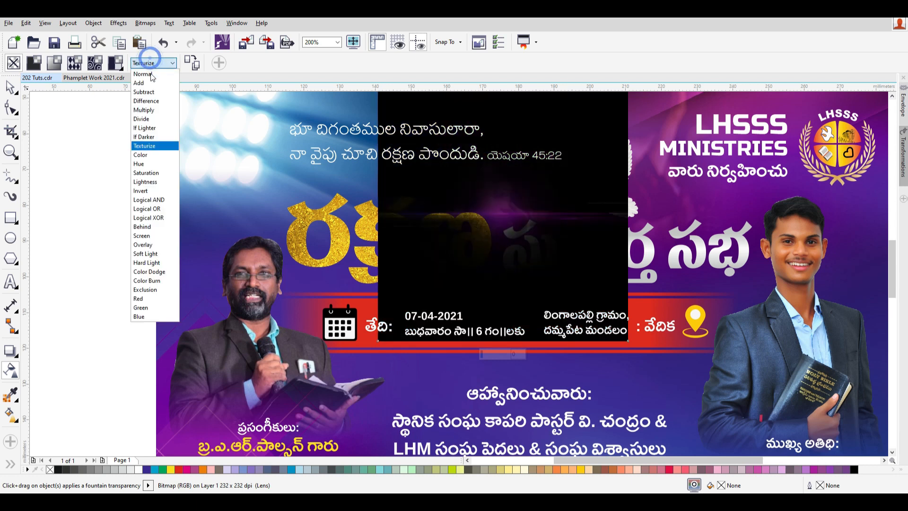
click(162, 236)
scroll(526, 227, up, 2)
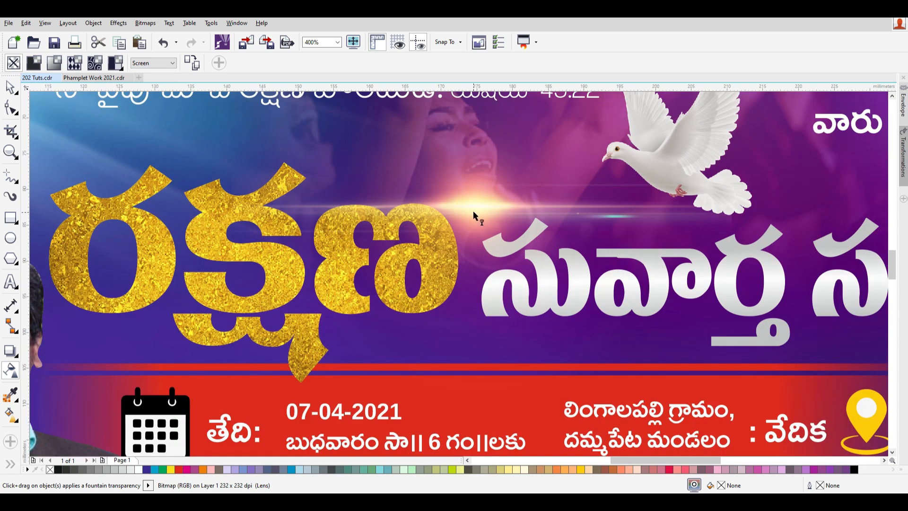
Step: Move the lens flare slightly left and down so its glow sits at the end of the gold title word, leaving nothing selected
drag(490, 202, 481, 222)
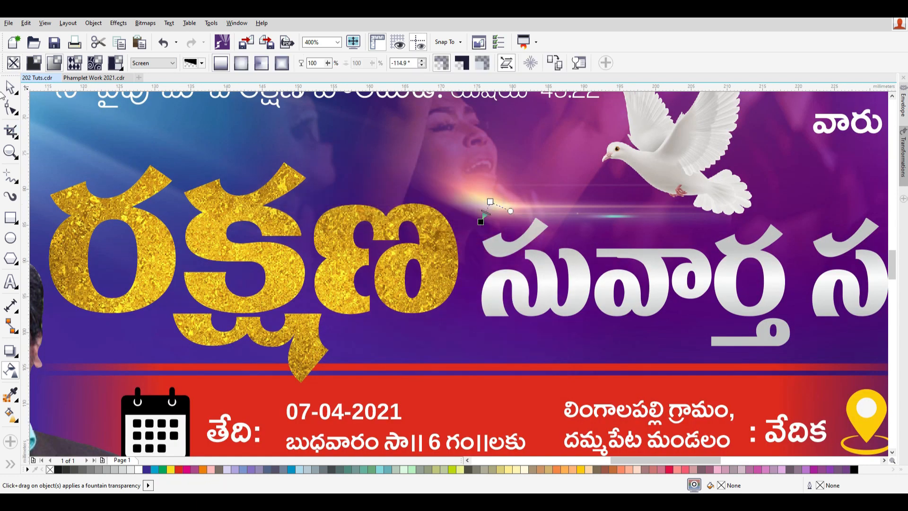
click(10, 87)
mouse_move(481, 207)
mouse_down()
mouse_move(464, 225)
mouse_move(468, 217)
mouse_up()
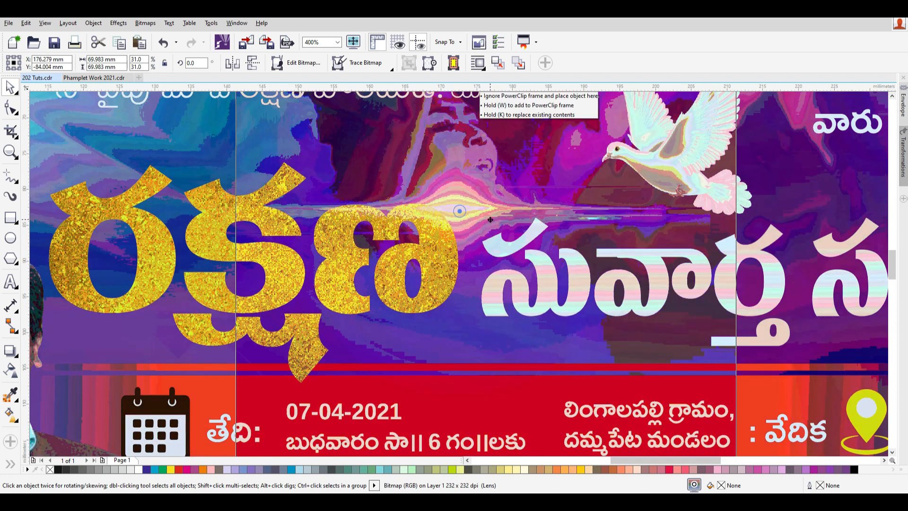
mouse_move(459, 222)
mouse_down()
mouse_move(489, 220)
mouse_move(474, 223)
mouse_up()
scroll(474, 222, down, 2)
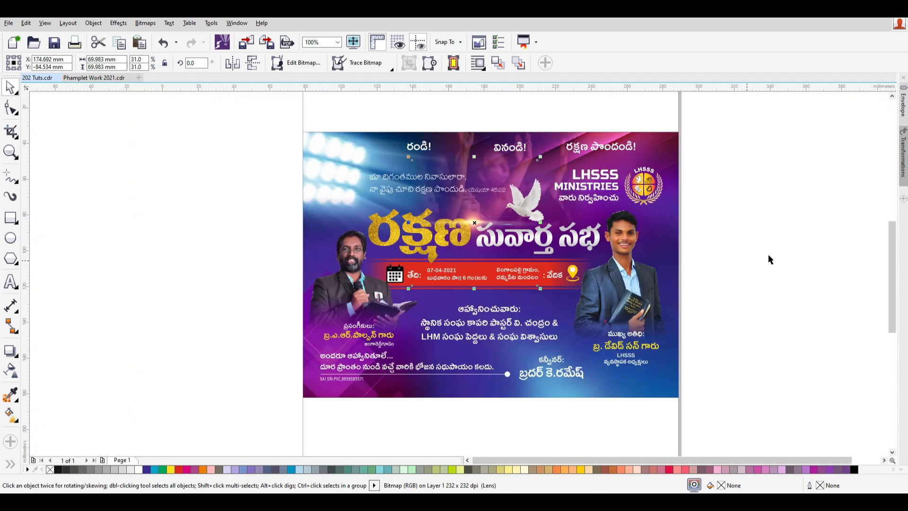
click(769, 255)
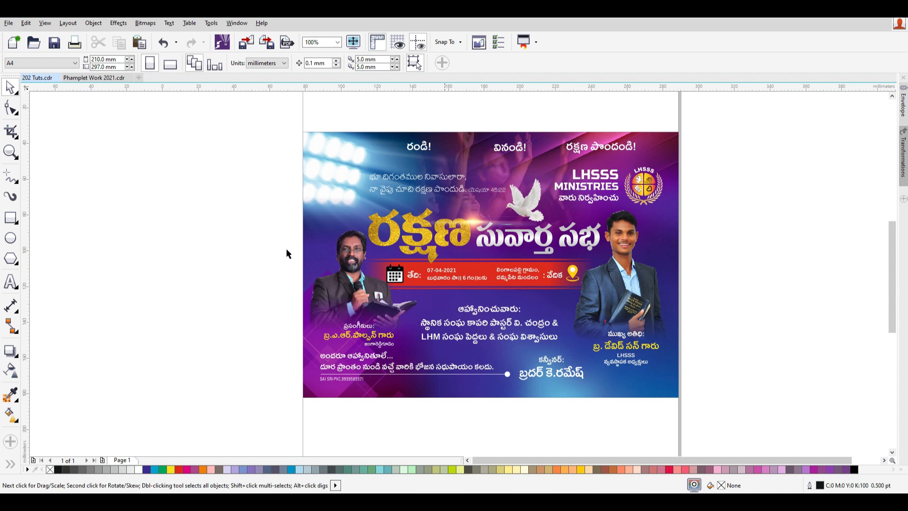
Step: Try font sizes of 140 pt and 150 pt on the first letter of the gold title word, undoing the last size change
click(10, 283)
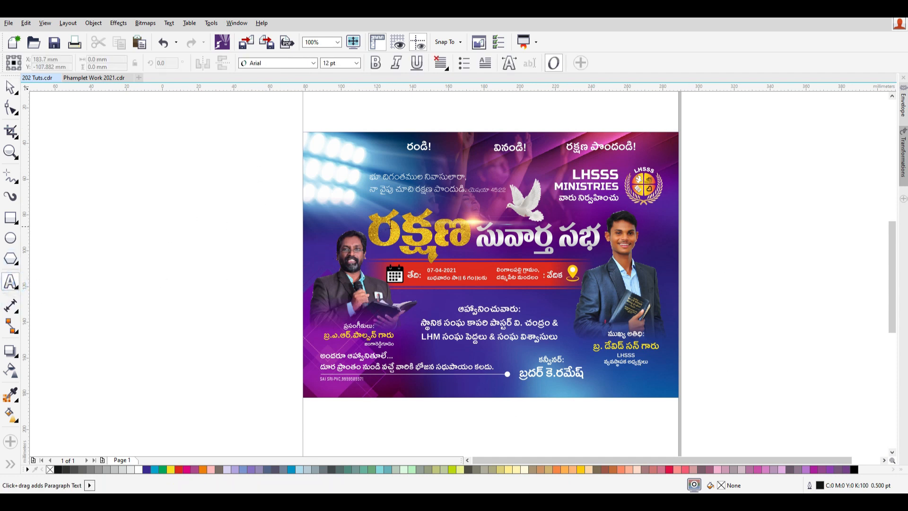
double_click(397, 223)
click(352, 62)
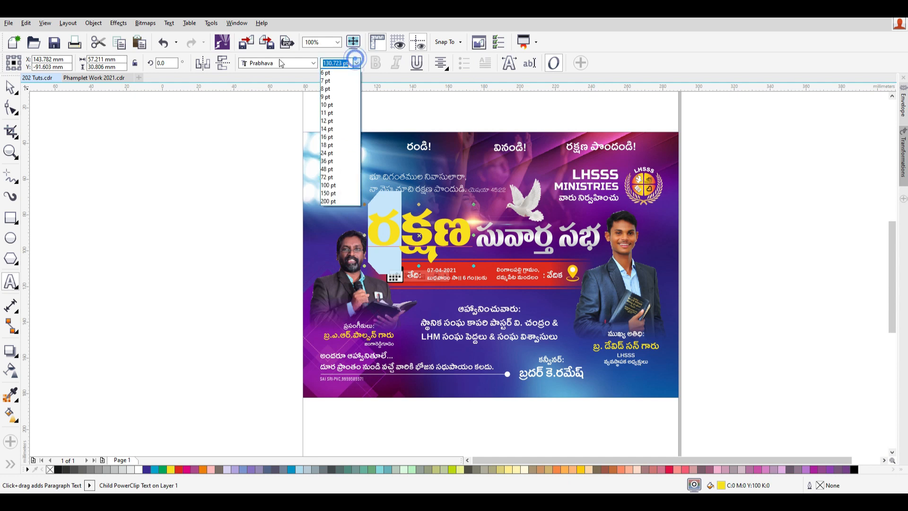
text(174)
key(BackSpace)
key(BackSpace)
text(40)
key(Return)
drag(346, 63, 291, 60)
text(150)
key(Return)
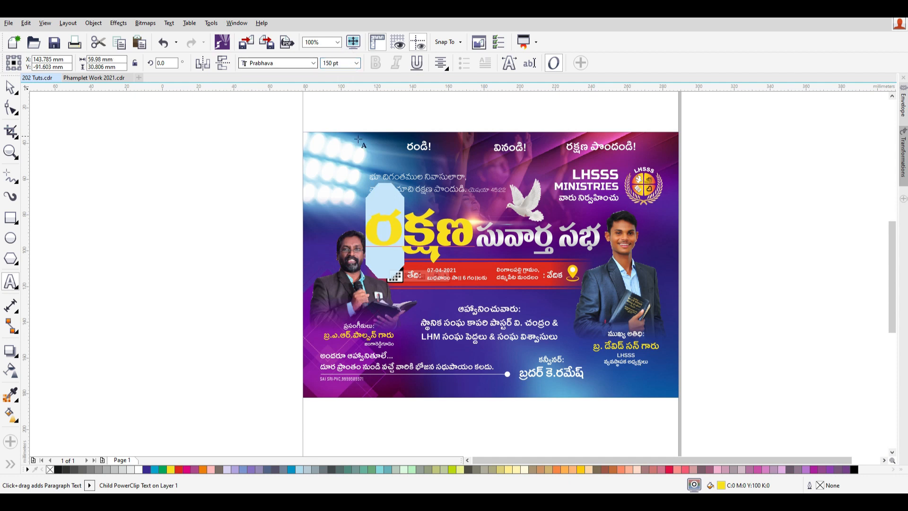
key(ctrl+z)
Step: Enlarge the first letter of the gold title word, including its upper mark, to 150 pt
scroll(407, 223, up, 2)
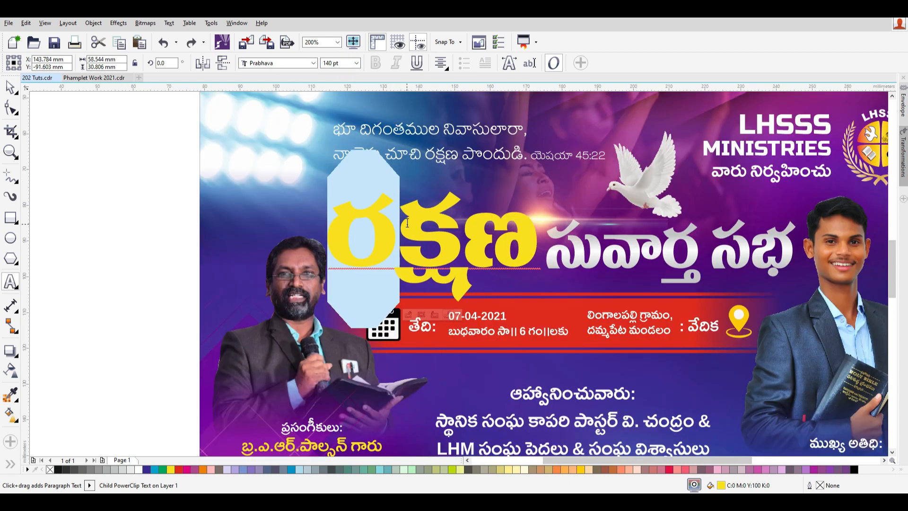
click(407, 223)
drag(403, 216, 280, 178)
click(345, 62)
text(150)
key(Return)
click(10, 87)
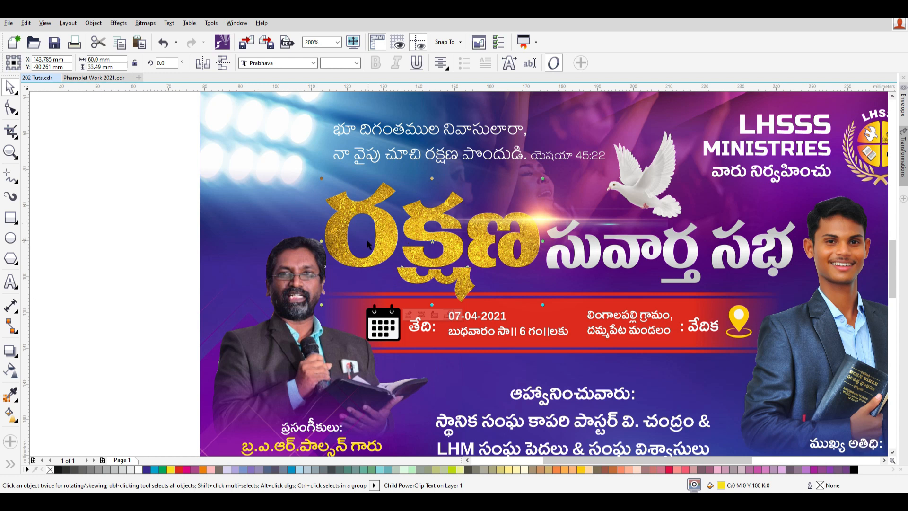
Step: Select all the poster's objects and group them together
scroll(392, 255, down, 2)
click(718, 296)
drag(239, 121, 784, 435)
key(ctrl+g)
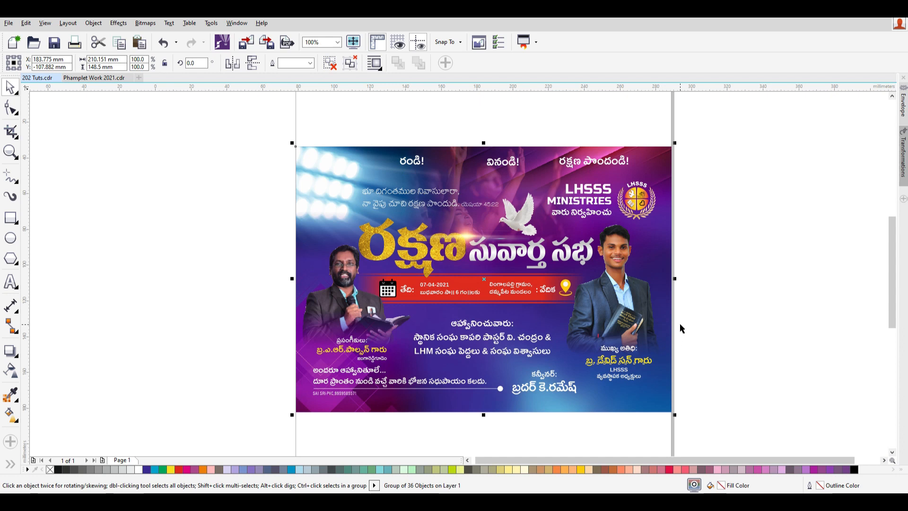